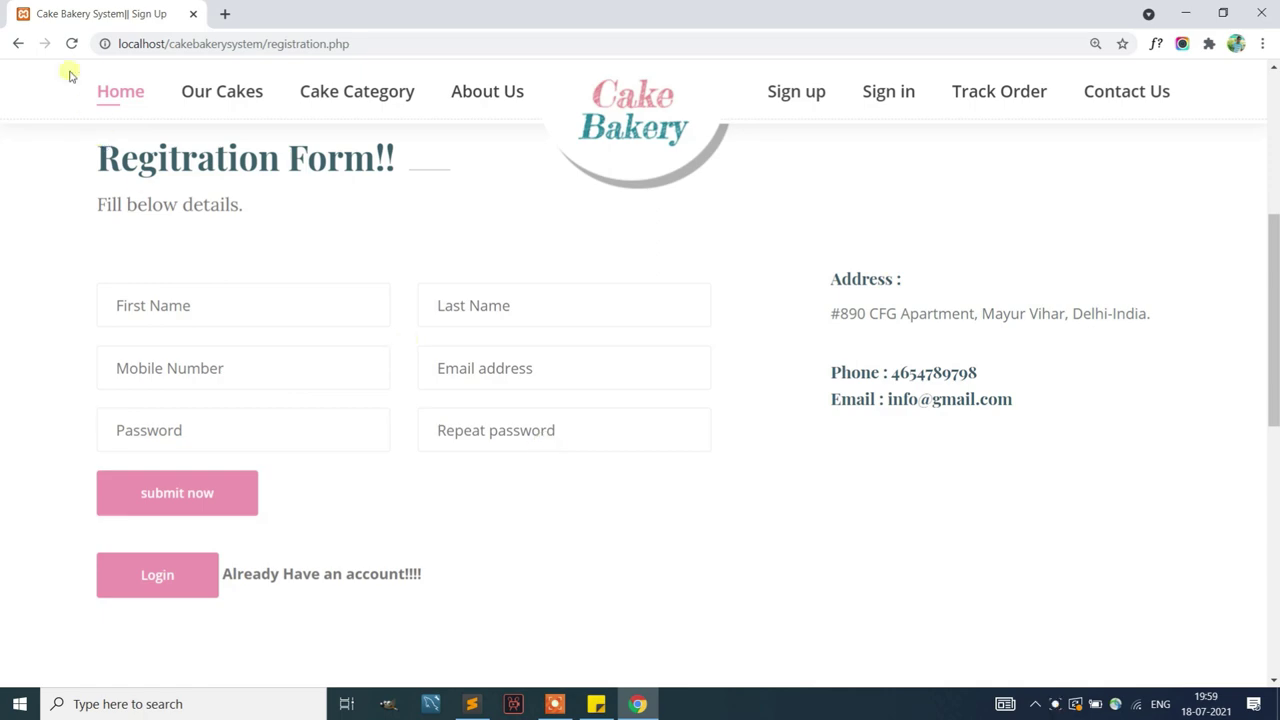
# Go back, then browse the customer Sign in and Track Order pages
pyautogui.click(18, 43)
pyautogui.click(877, 140)
pyautogui.scroll(-4, 857, 357)
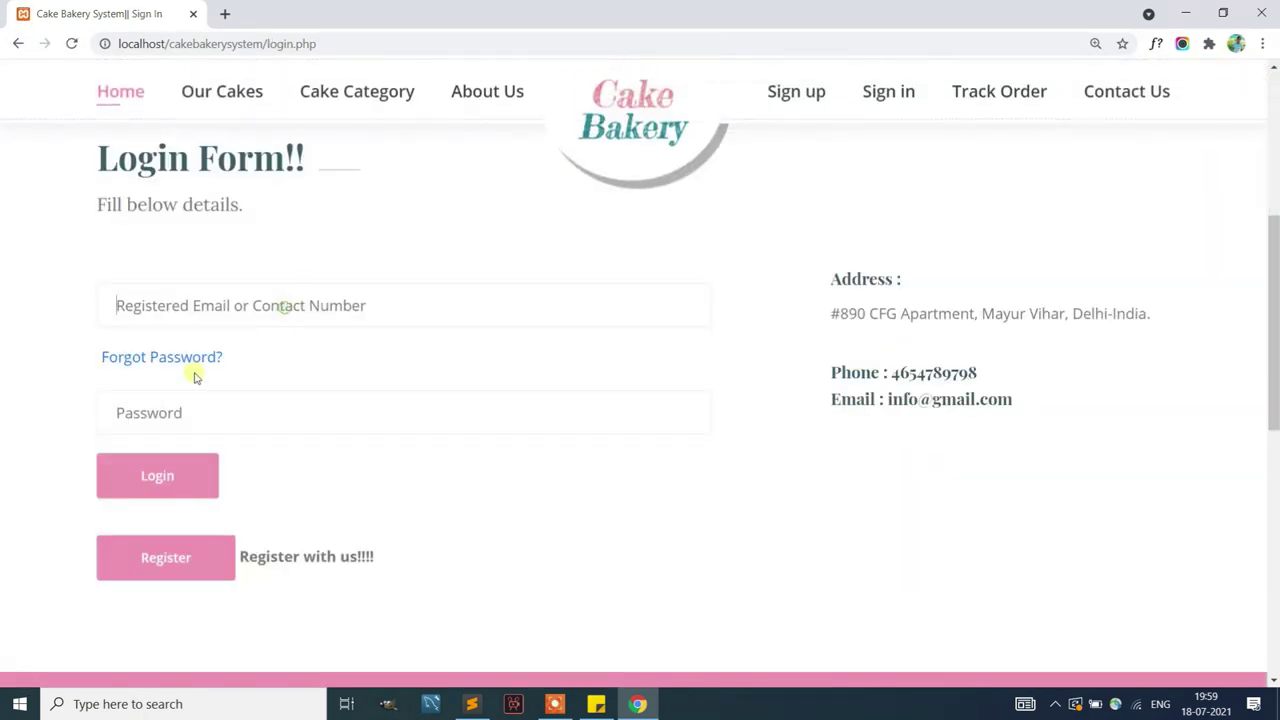
pyautogui.scroll(3, 460, 380)
pyautogui.scroll(1, 1000, 180)
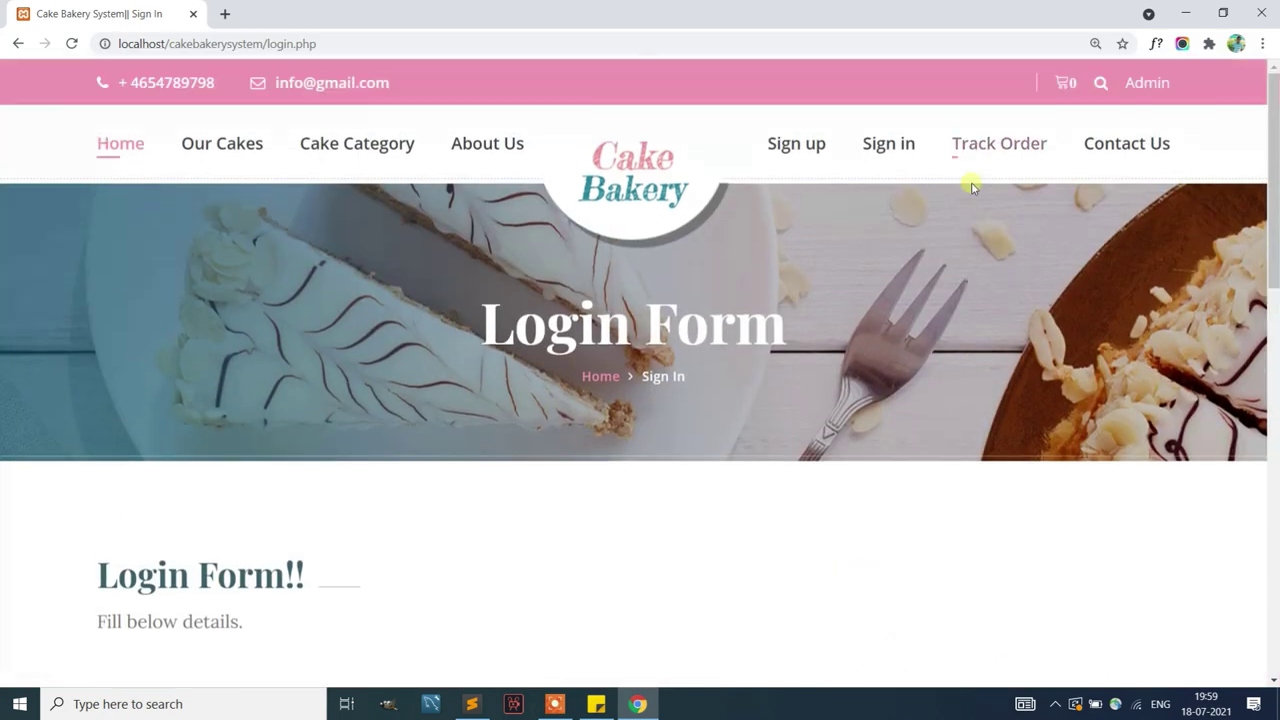
pyautogui.click(991, 140)
pyautogui.scroll(-1, 732, 346)
pyautogui.scroll(-7, 731, 343)
pyautogui.scroll(7, 731, 346)
# Open Contact Us and try the Get In Touch form fields and message box
pyautogui.click(1138, 143)
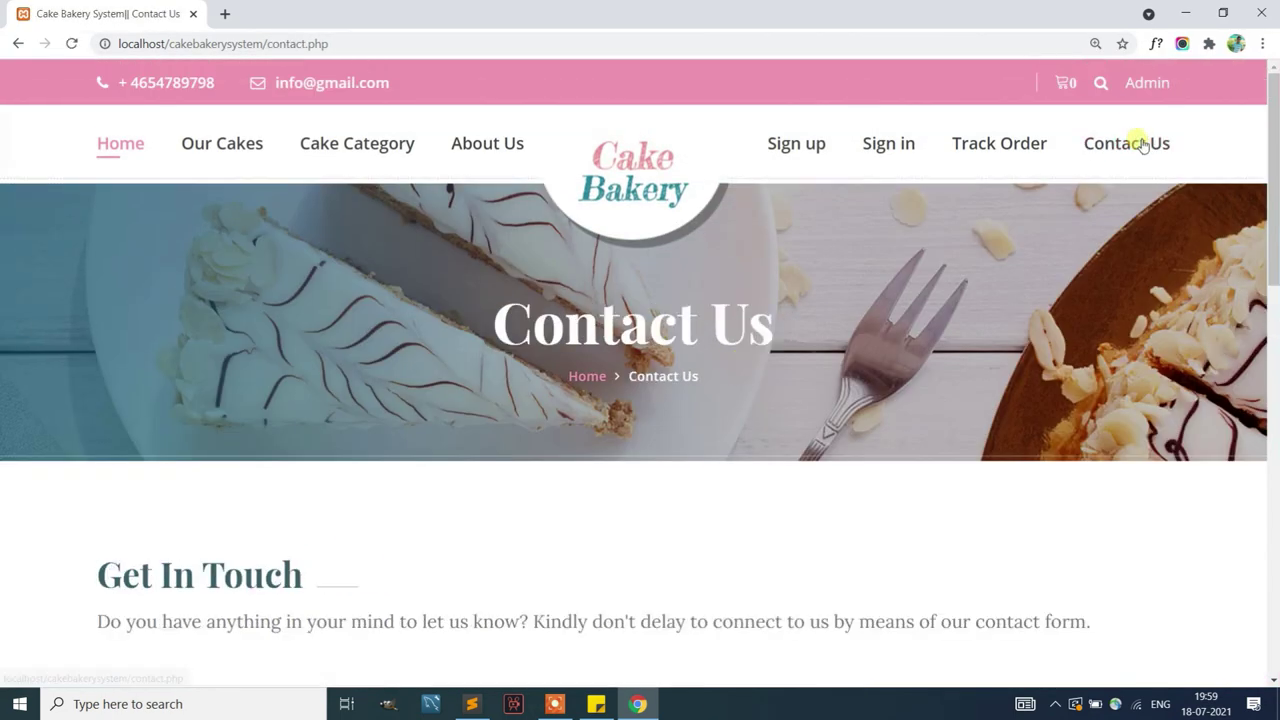
pyautogui.scroll(-4, 389, 343)
pyautogui.click(157, 281)
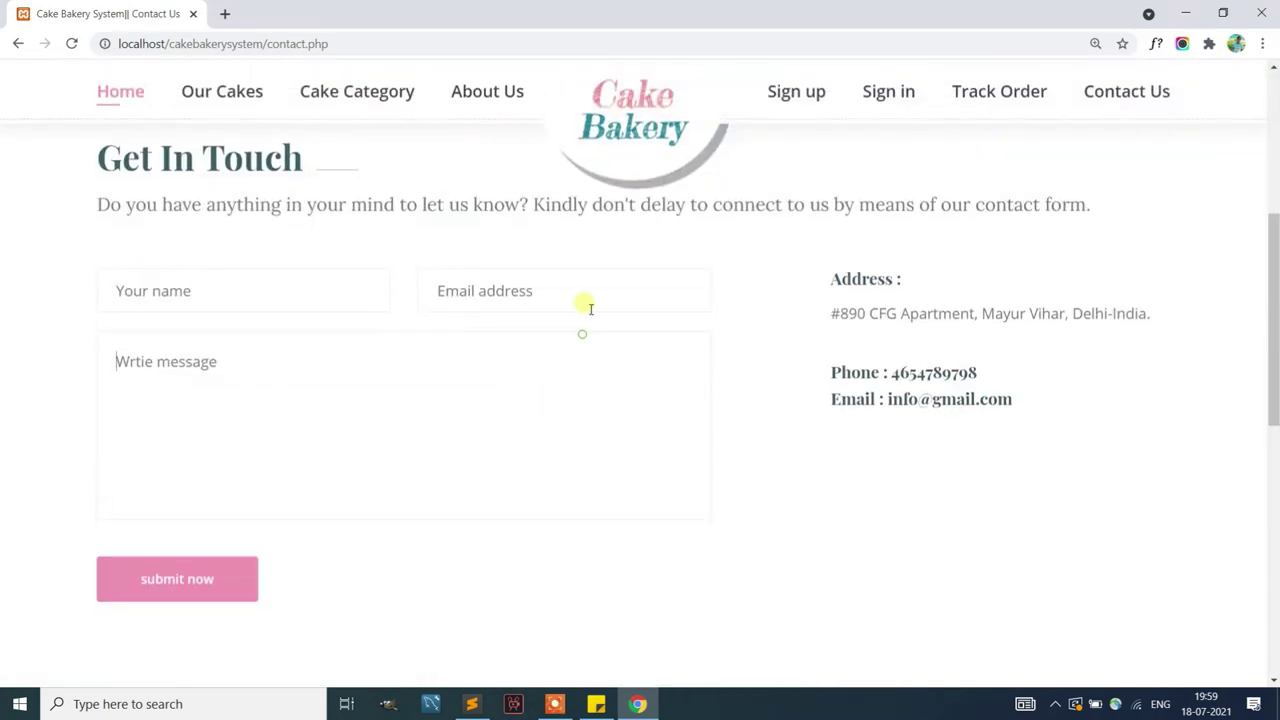
pyautogui.click(419, 411)
pyautogui.scroll(4, 560, 374)
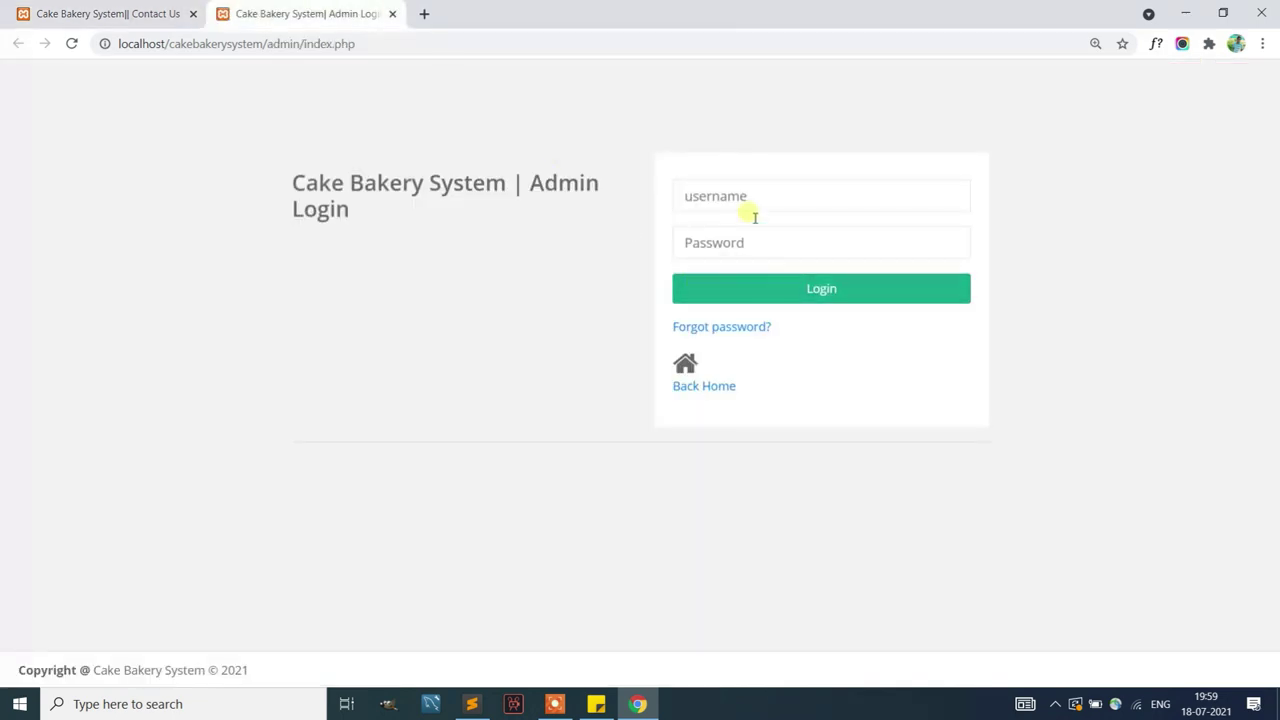
# Log into the admin panel with username admin and its password
pyautogui.click(755, 205)
pyautogui.write('admin')
pyautogui.click(717, 249)
pyautogui.click(720, 287)
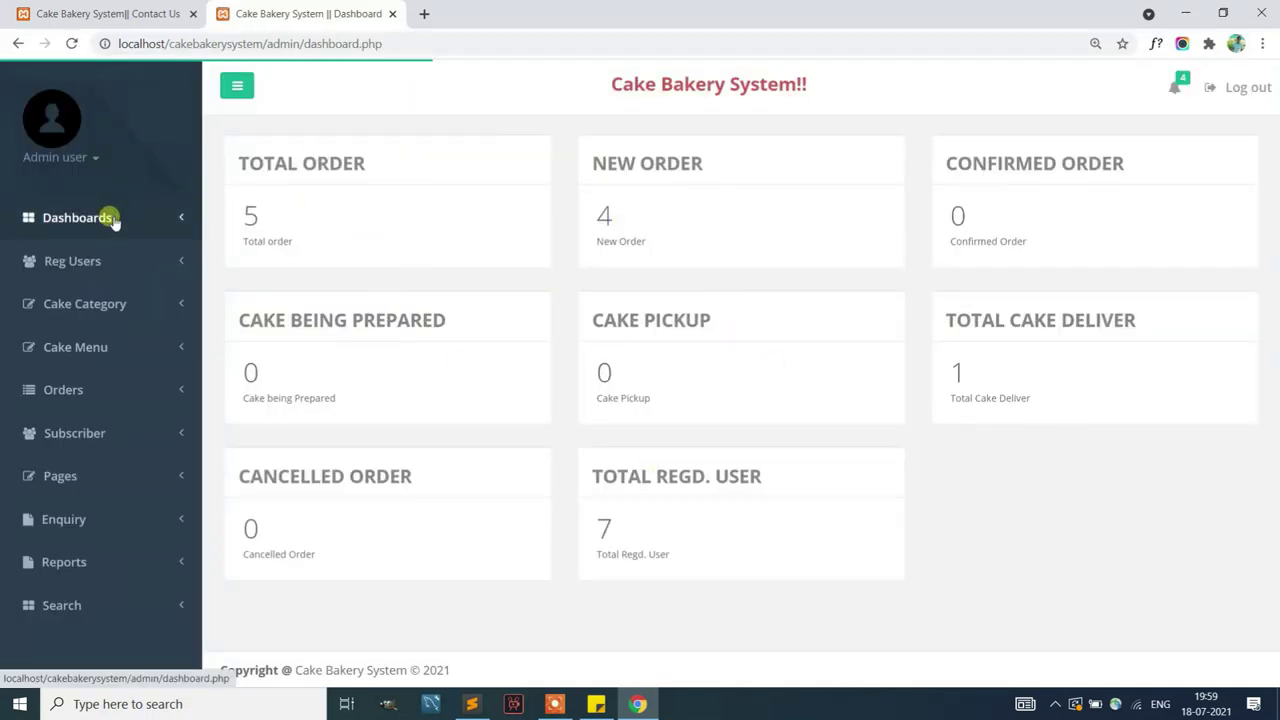
# Change the admin profile name to Admin, update it, and look over the mobile and email fields
pyautogui.click(95, 160)
pyautogui.click(94, 186)
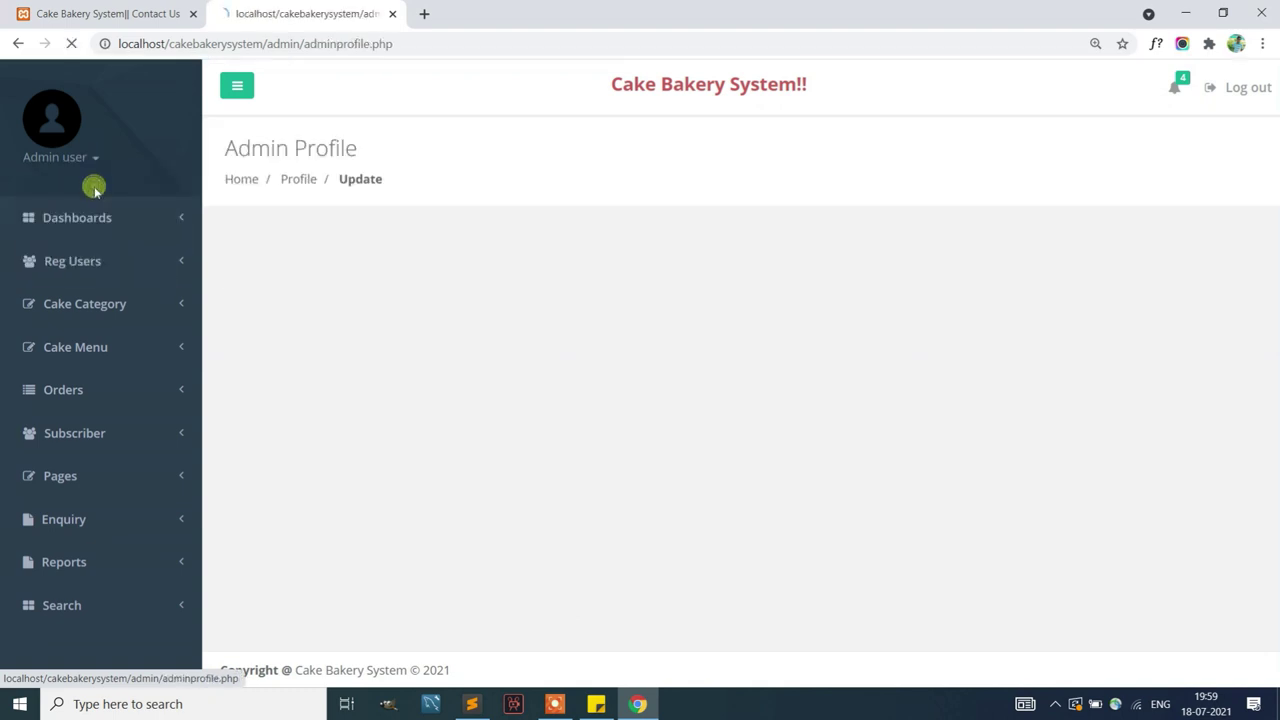
pyautogui.click(588, 266)
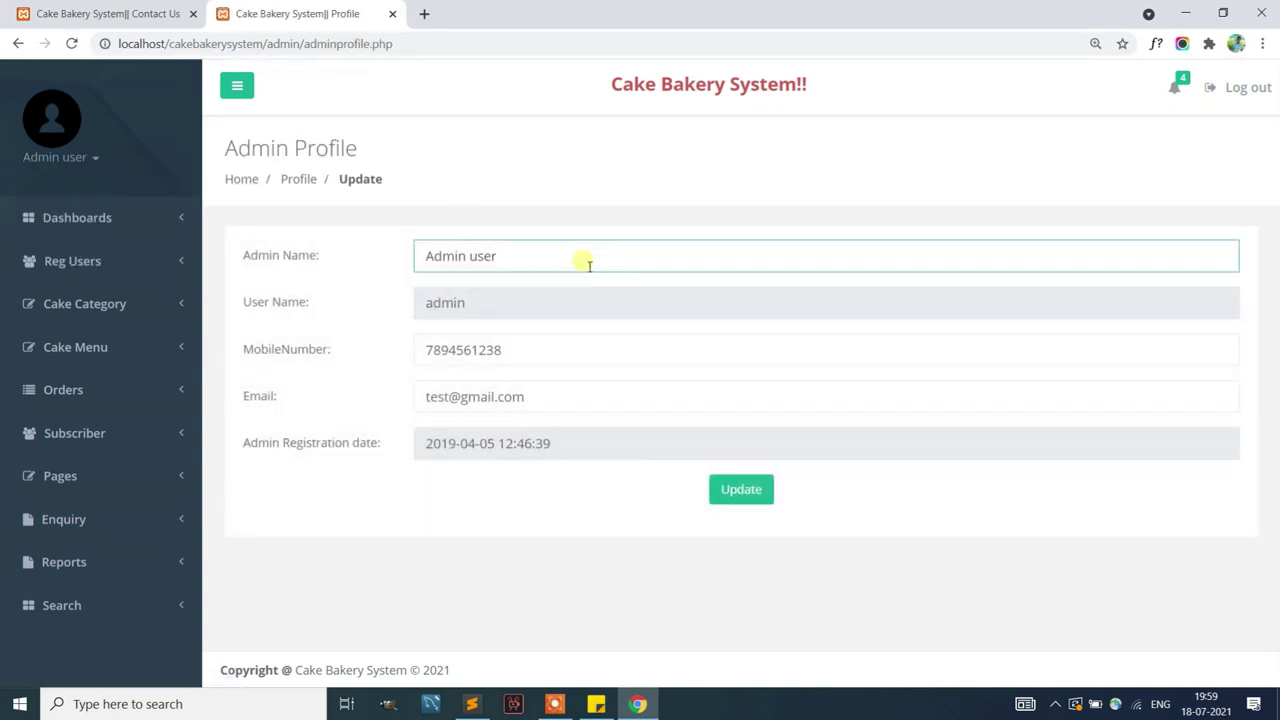
pyautogui.click(738, 489)
pyautogui.click(794, 143)
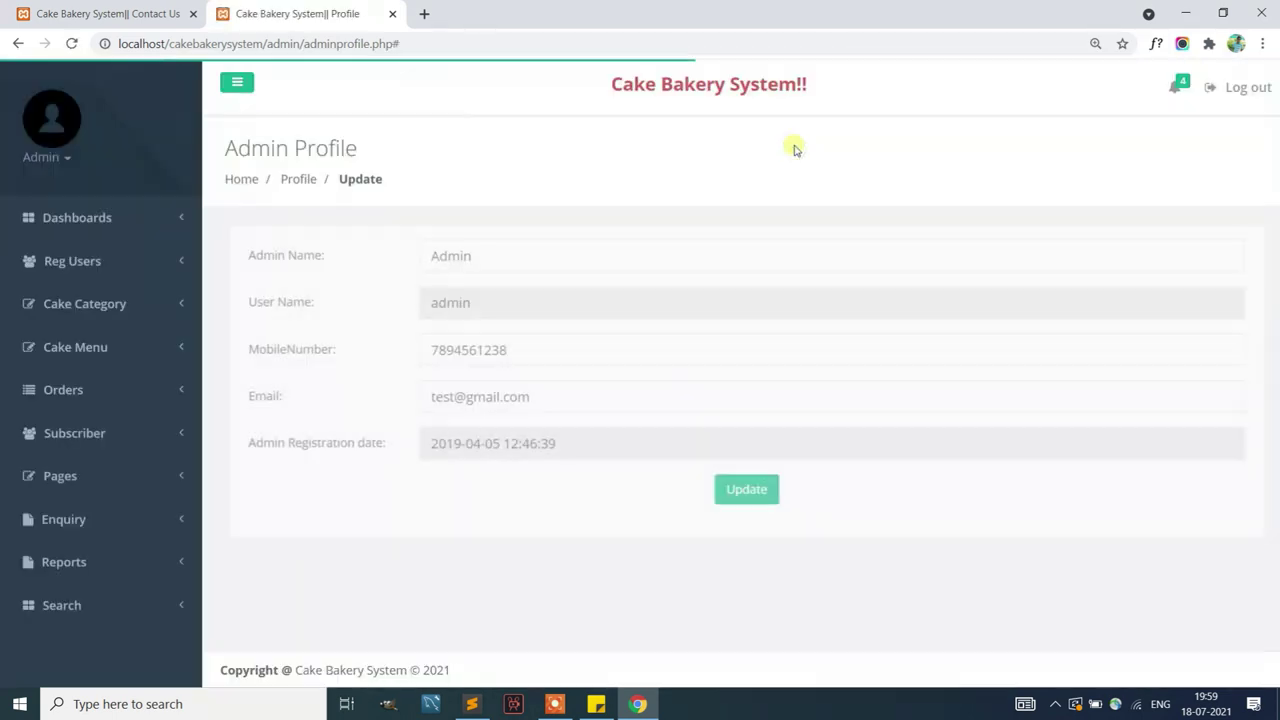
pyautogui.click(478, 262)
pyautogui.click(560, 360)
pyautogui.click(562, 398)
# View the registered users list, then go to Cake Category's Add Category form
pyautogui.click(66, 261)
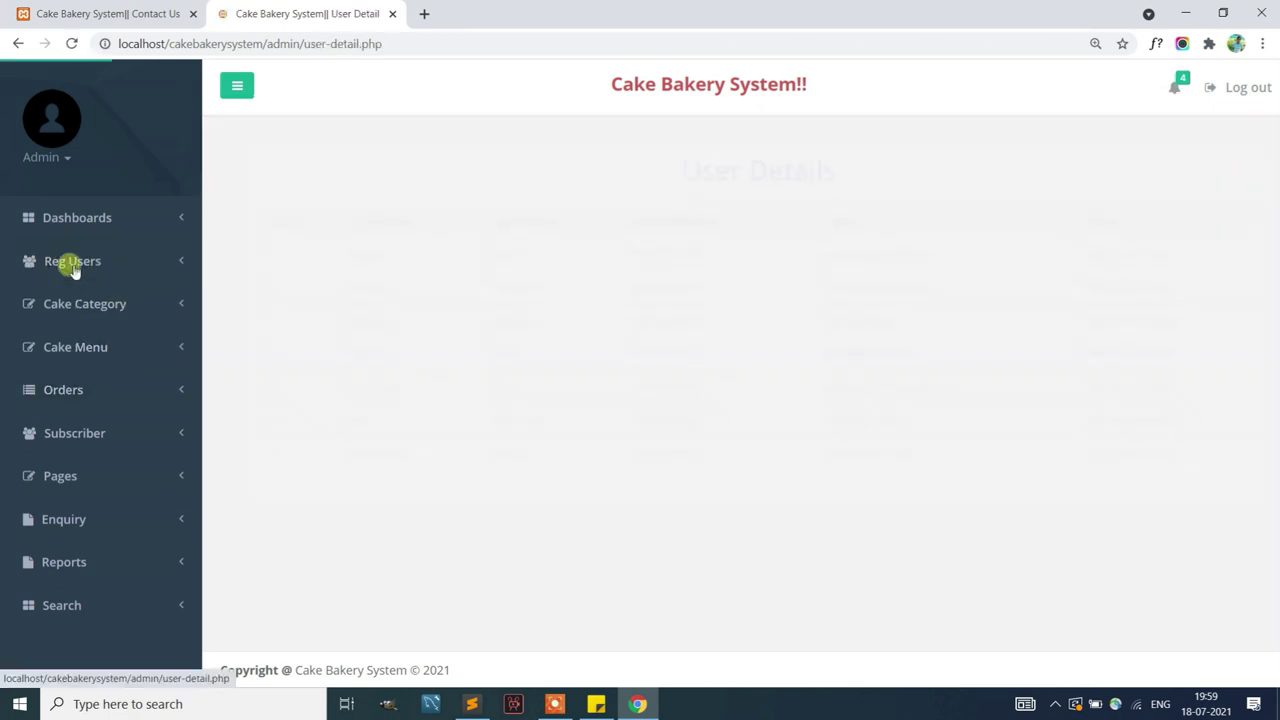
pyautogui.click(80, 303)
pyautogui.click(66, 339)
# Add a new cake category named Test
pyautogui.click(421, 311)
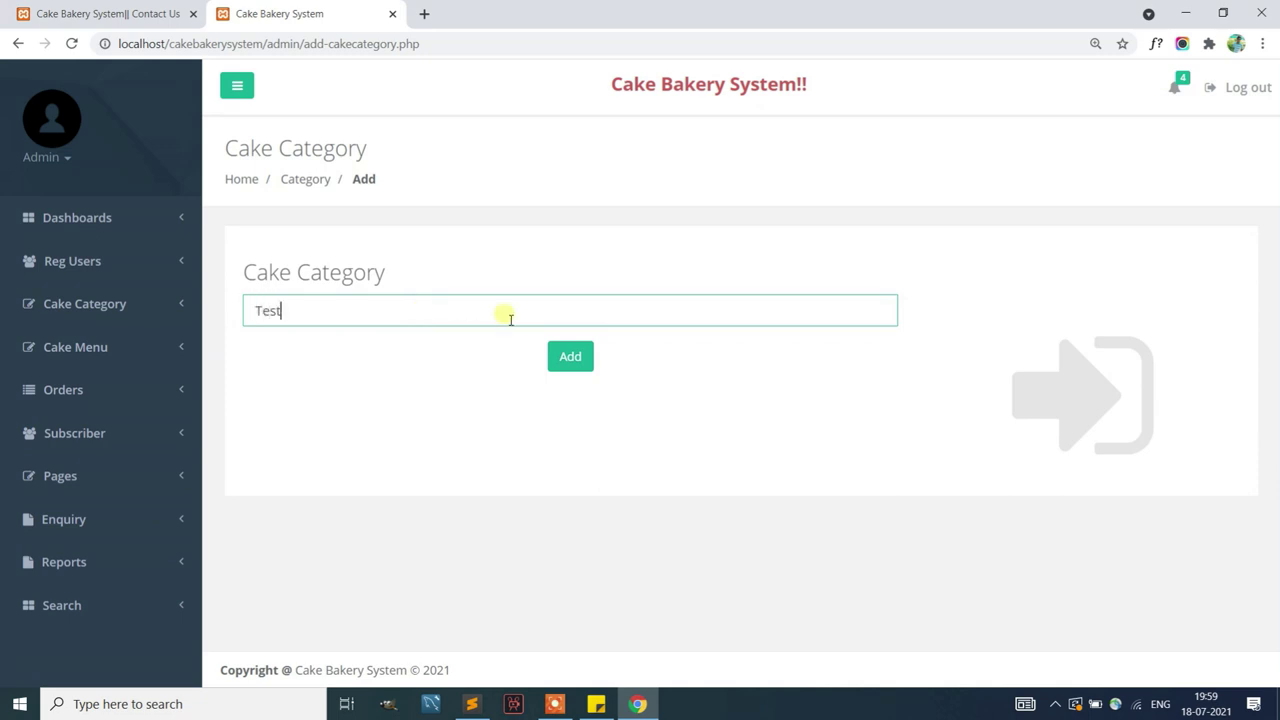
pyautogui.click(567, 356)
pyautogui.click(782, 139)
# Delete the Test row from Manage Cake Category, leaving nine categories ending with abc
pyautogui.click(125, 304)
pyautogui.click(97, 370)
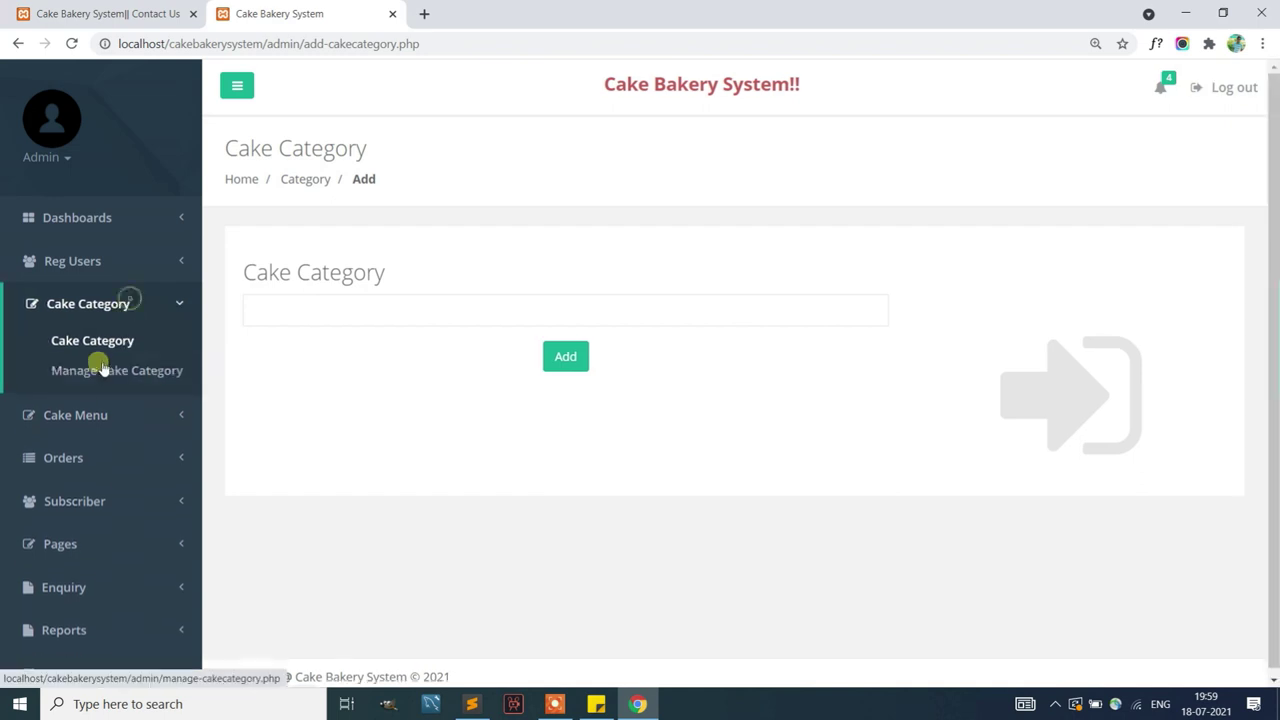
pyautogui.scroll(-1, 483, 417)
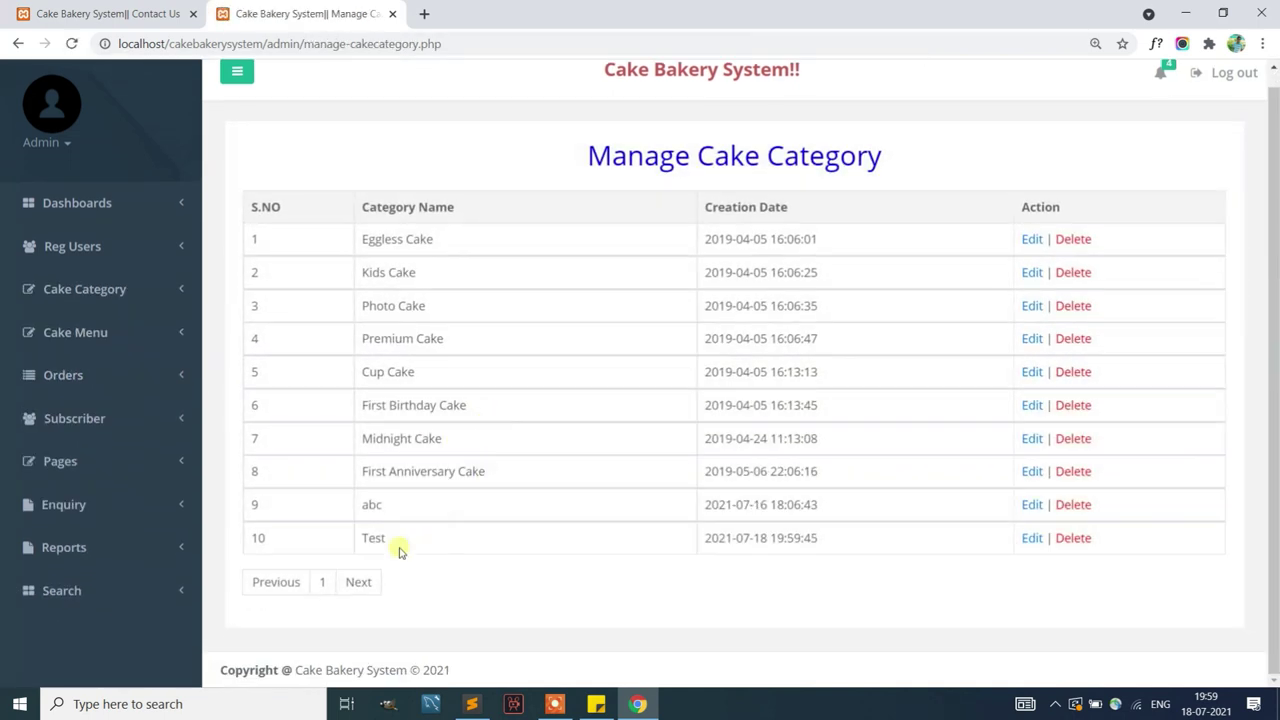
pyautogui.moveTo(865, 541); pyautogui.dragTo(306, 523)
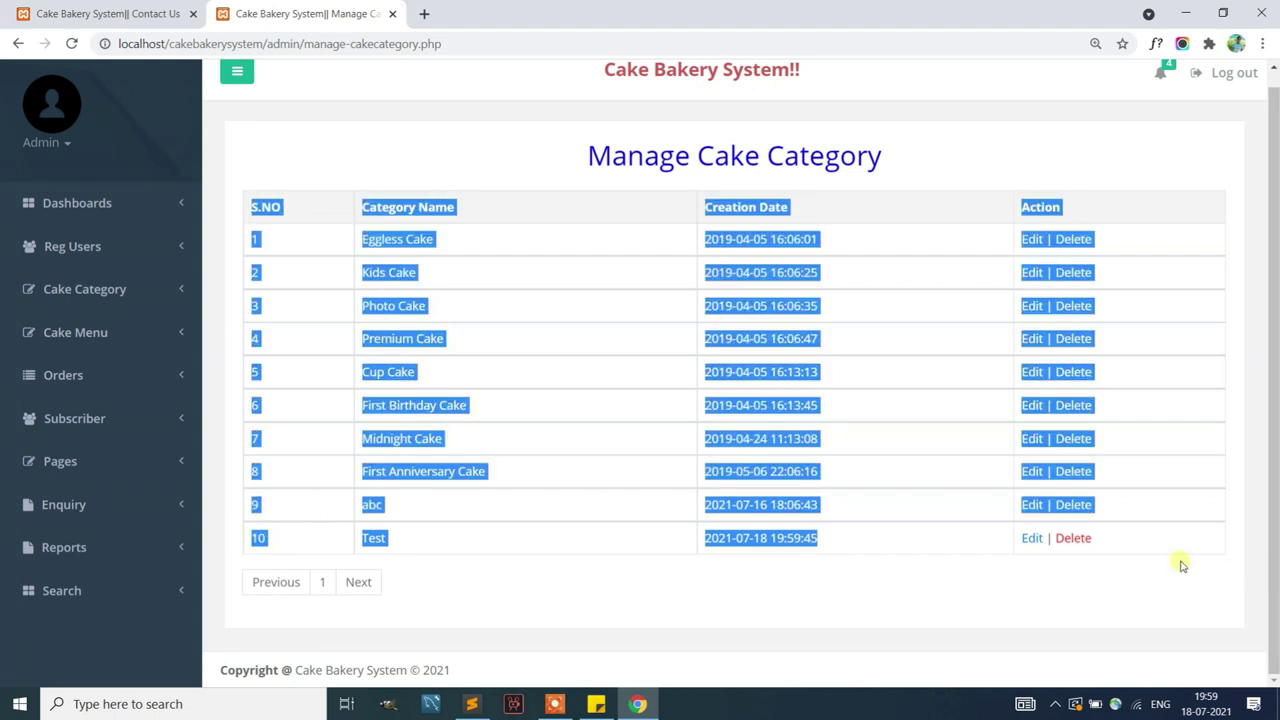
pyautogui.click(1095, 547)
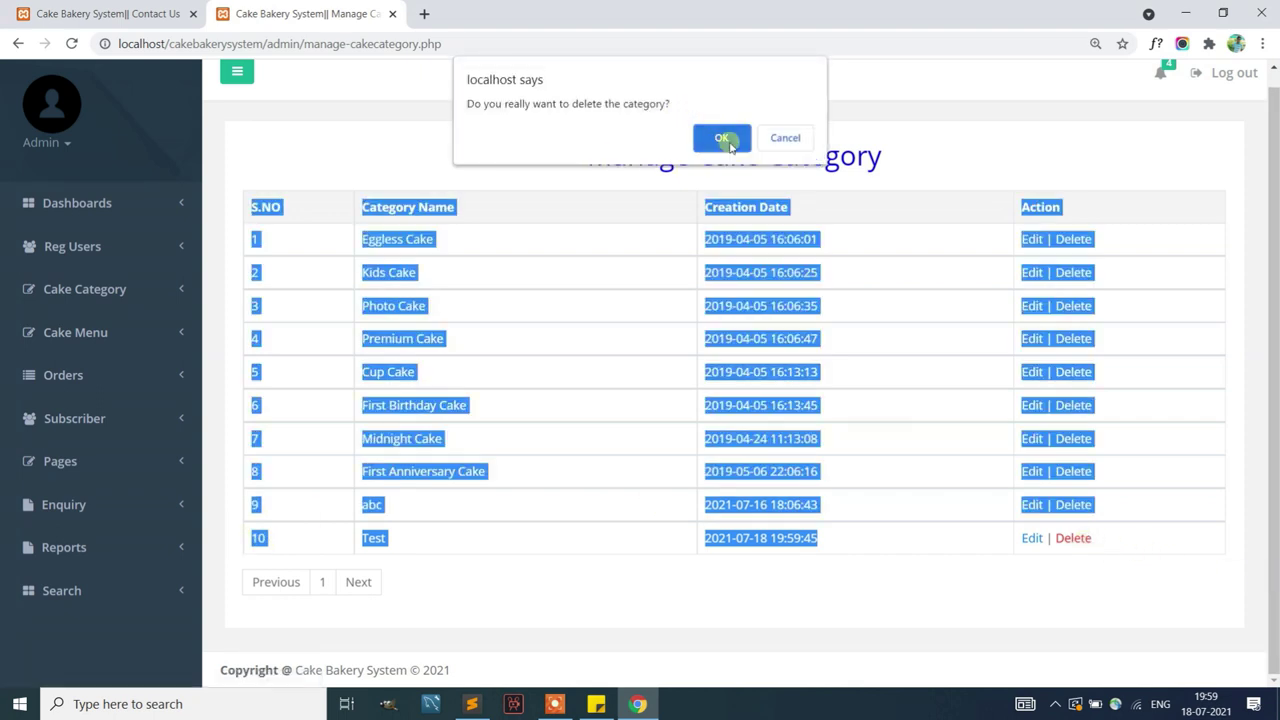
pyautogui.click(727, 139)
pyautogui.click(776, 140)
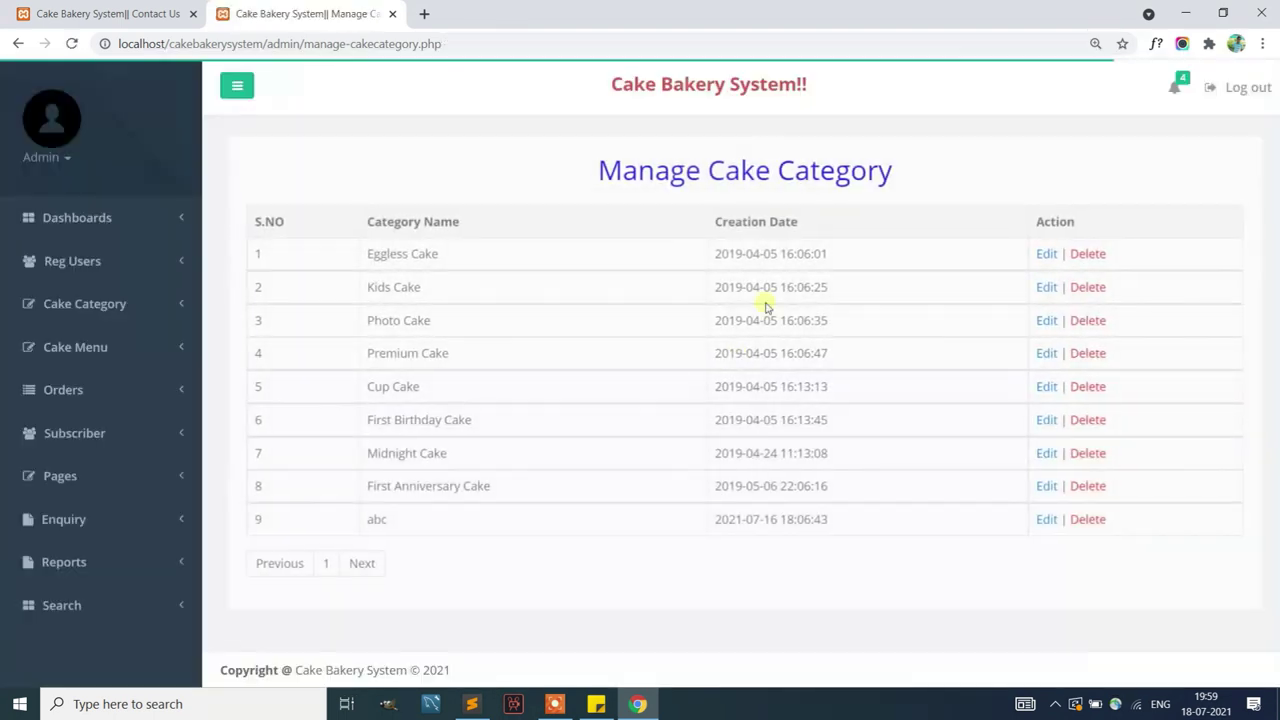
# Open the Add Cake form and browse its category dropdown, leaving Eggless Cake
pyautogui.click(97, 315)
pyautogui.click(94, 320)
pyautogui.click(86, 349)
pyautogui.click(74, 385)
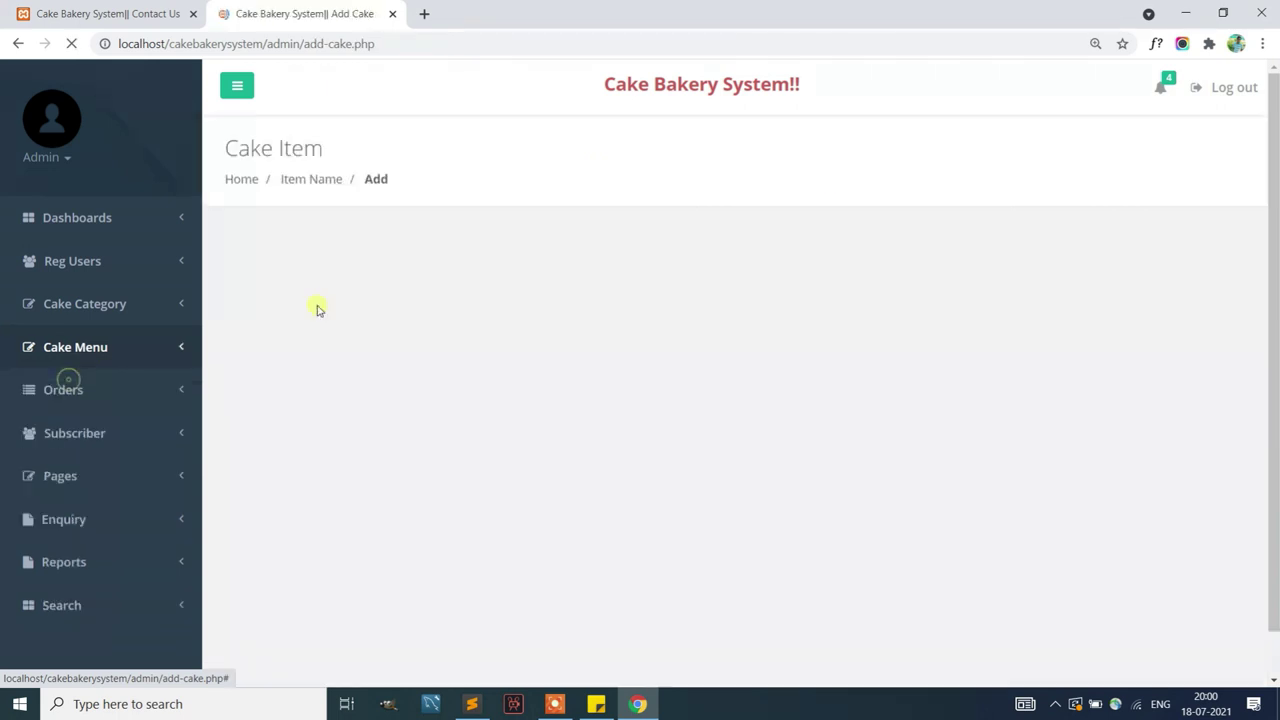
pyautogui.click(570, 258)
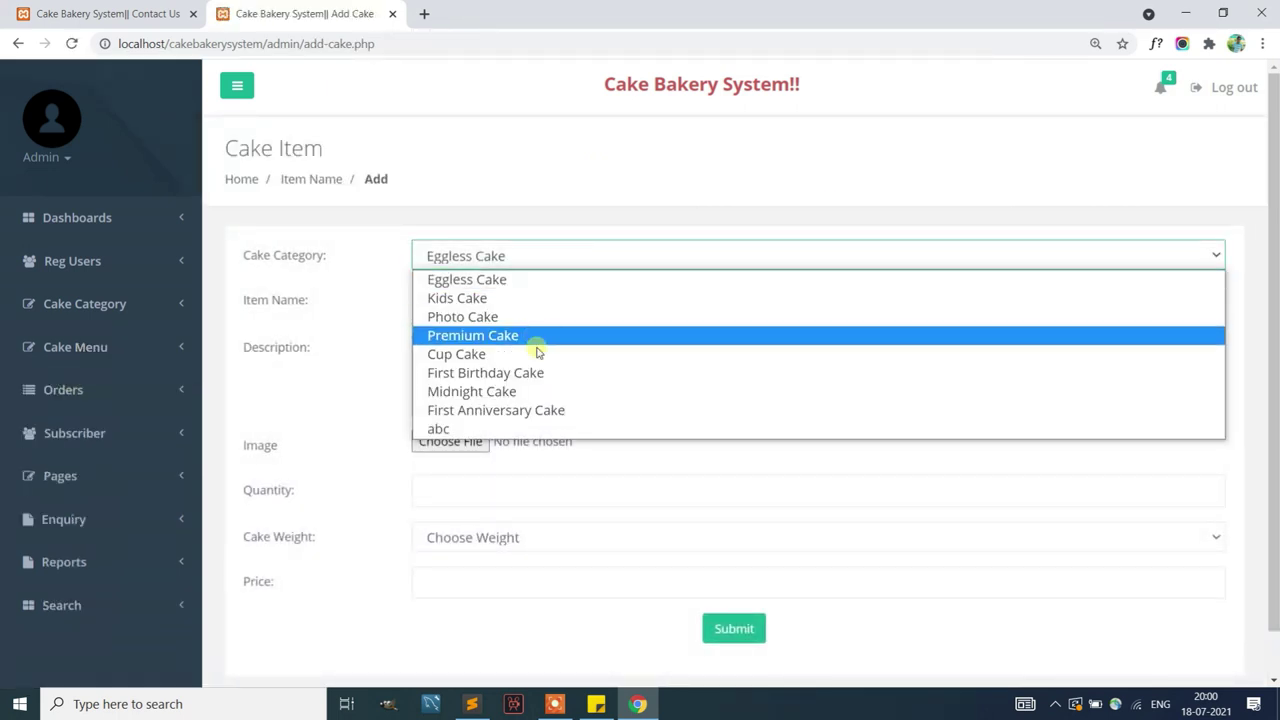
pyautogui.click(636, 488)
# Look over the name, description, image and weight fields without saving, then open Manage Cake
pyautogui.click(520, 300)
pyautogui.click(497, 378)
pyautogui.click(466, 438)
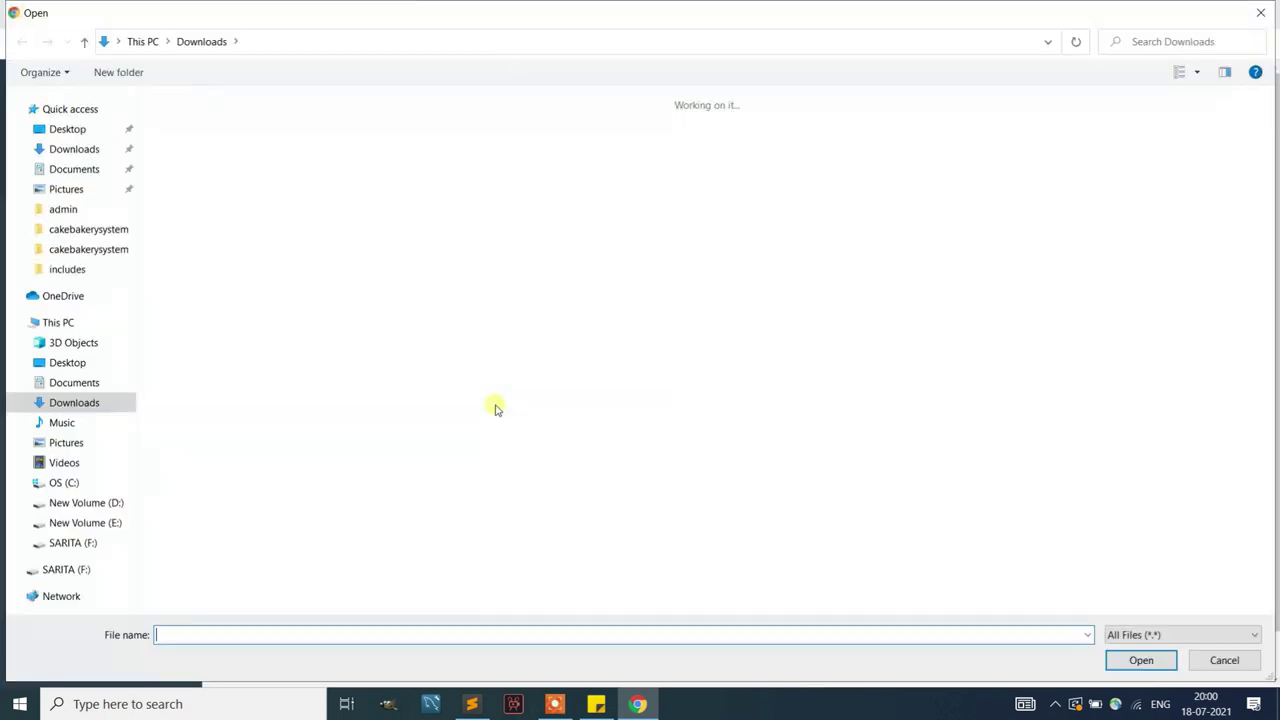
pyautogui.click(1224, 660)
pyautogui.click(500, 537)
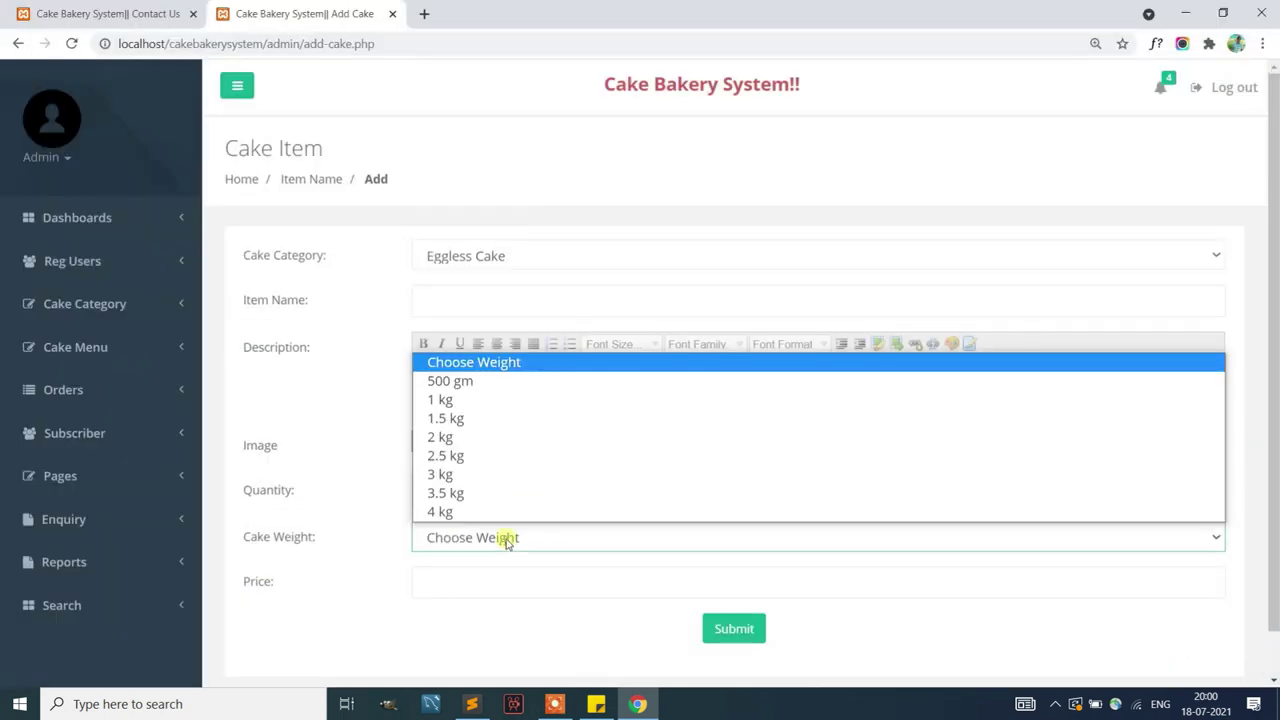
pyautogui.click(491, 581)
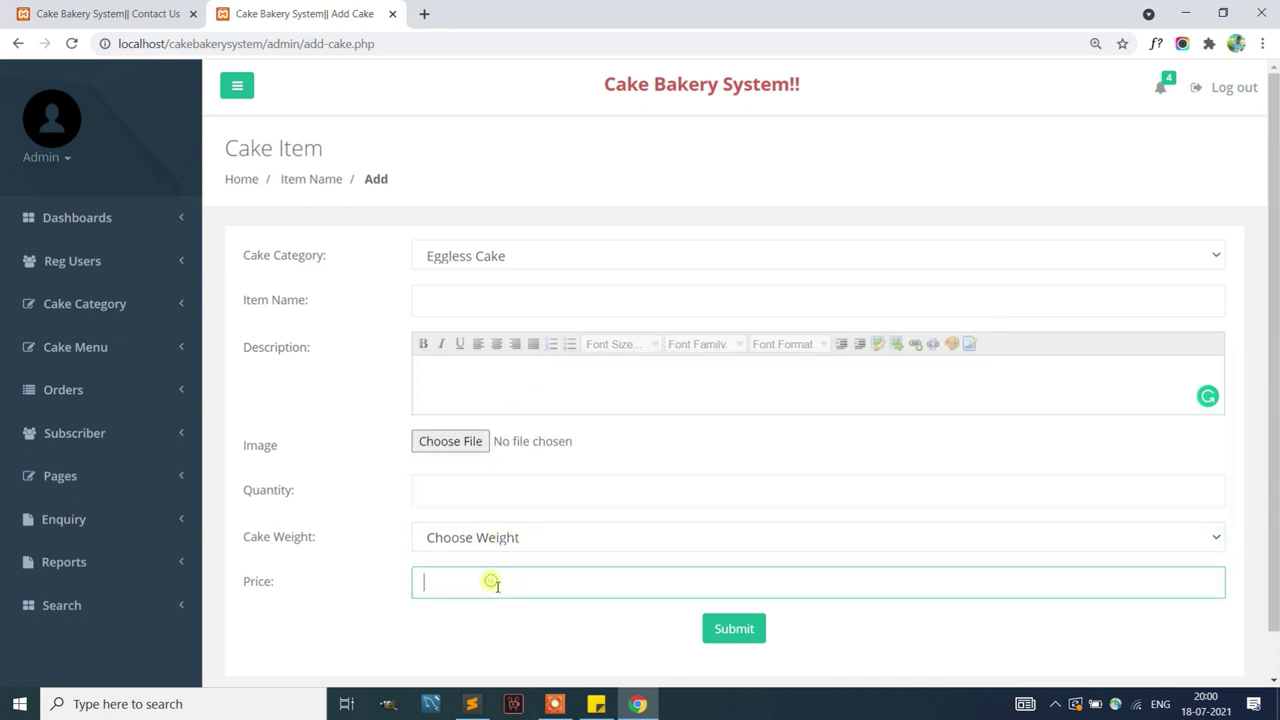
pyautogui.scroll(-1, 505, 578)
pyautogui.click(151, 303)
pyautogui.click(131, 366)
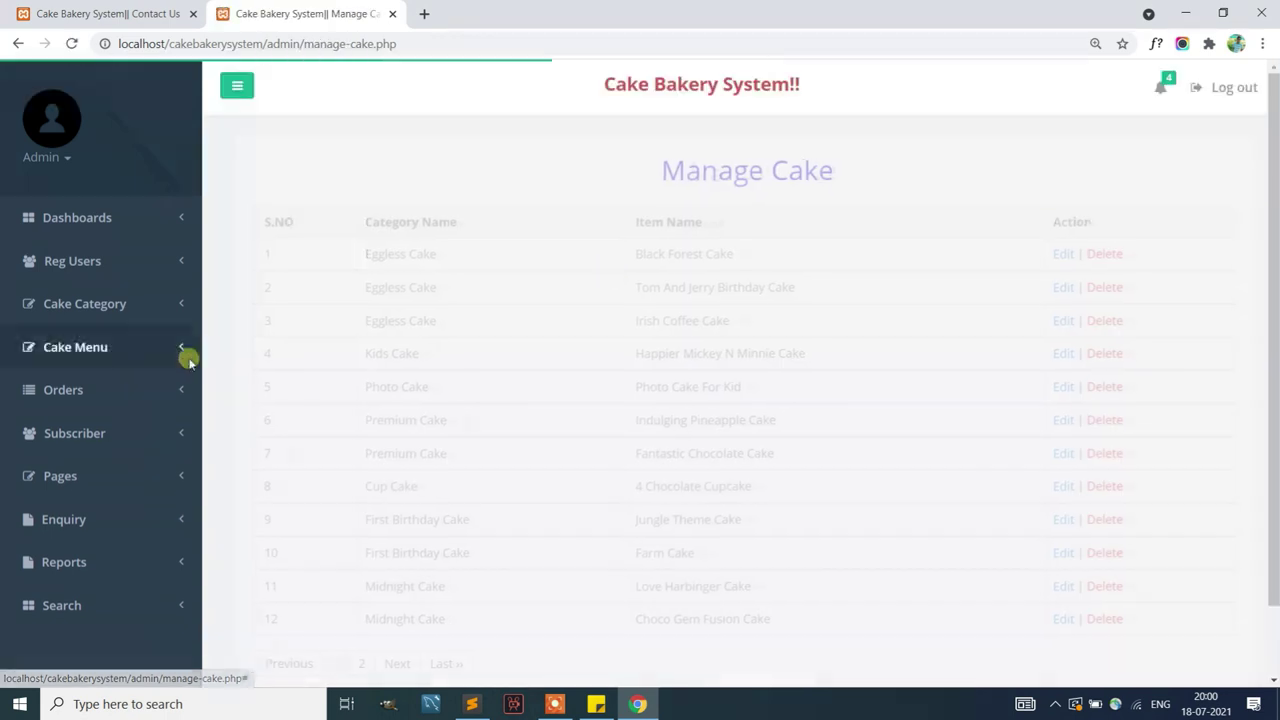
# On page 2, edit the hjkhk cake, rename it Photo Cake Custom with a new description, and update
pyautogui.scroll(-2, 853, 267)
pyautogui.click(346, 581)
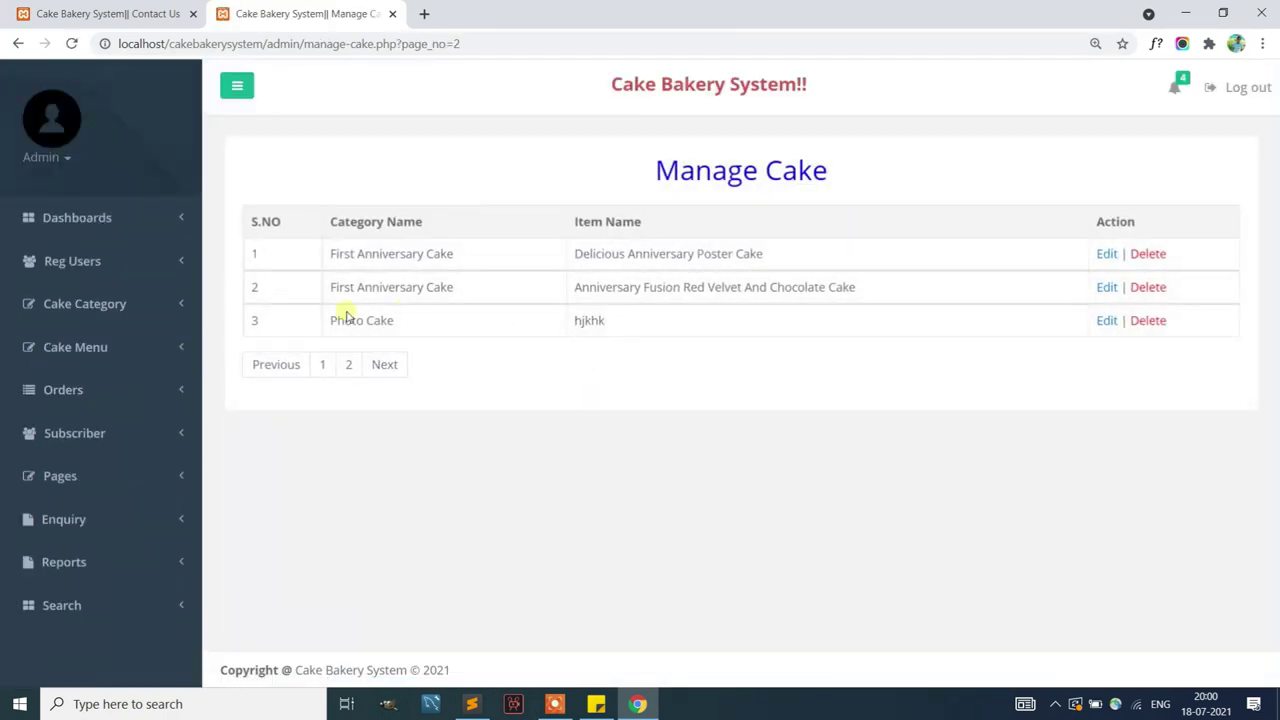
pyautogui.click(1104, 322)
pyautogui.doubleClick(514, 268)
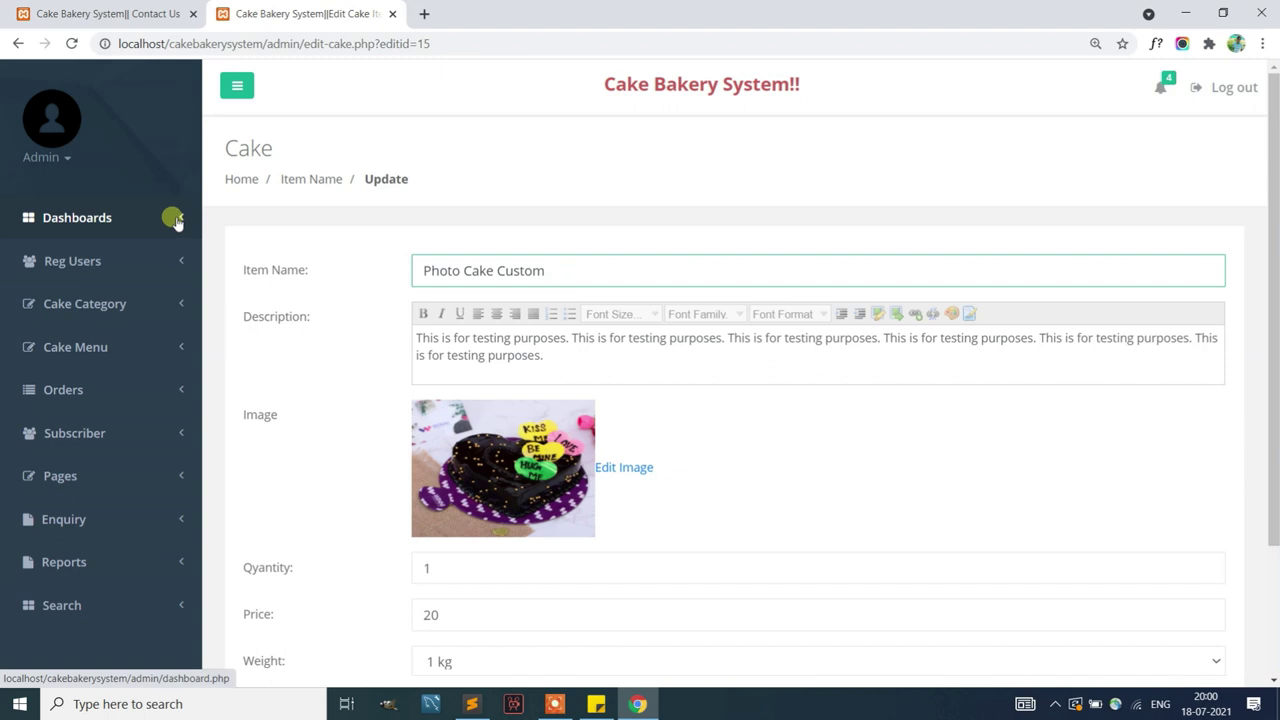
pyautogui.scroll(-3, 355, 452)
pyautogui.click(718, 573)
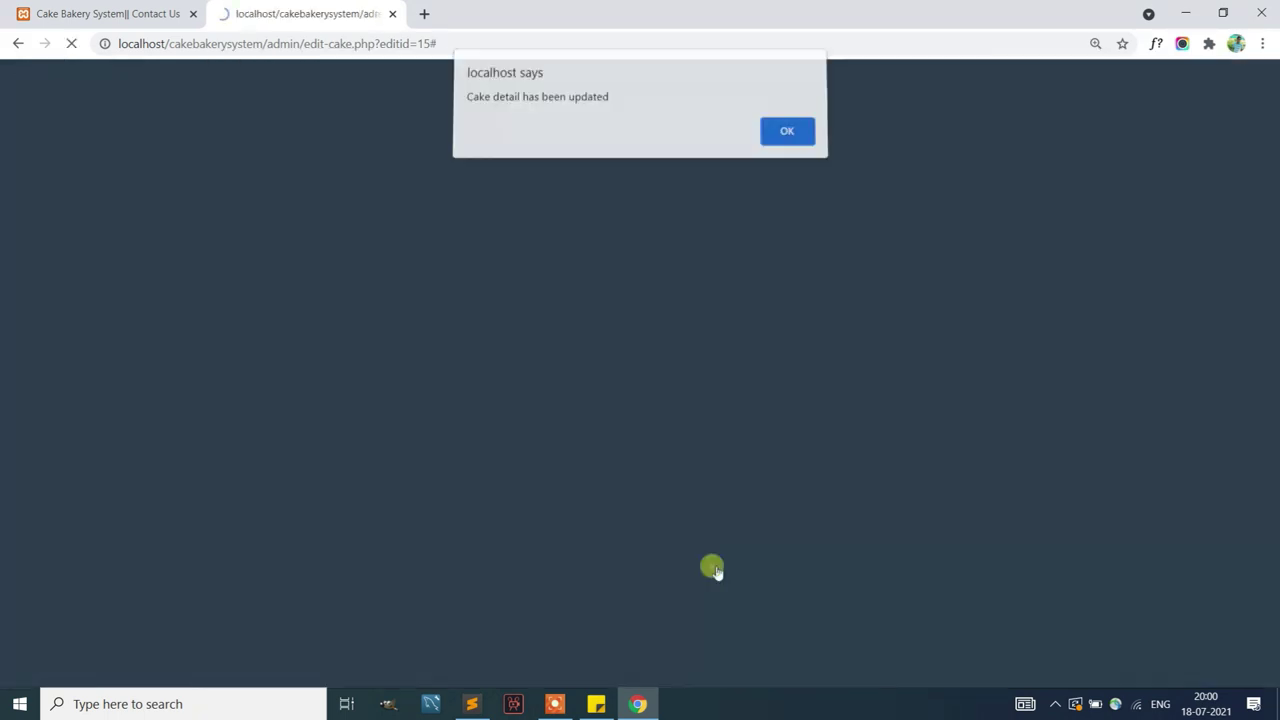
pyautogui.click(786, 135)
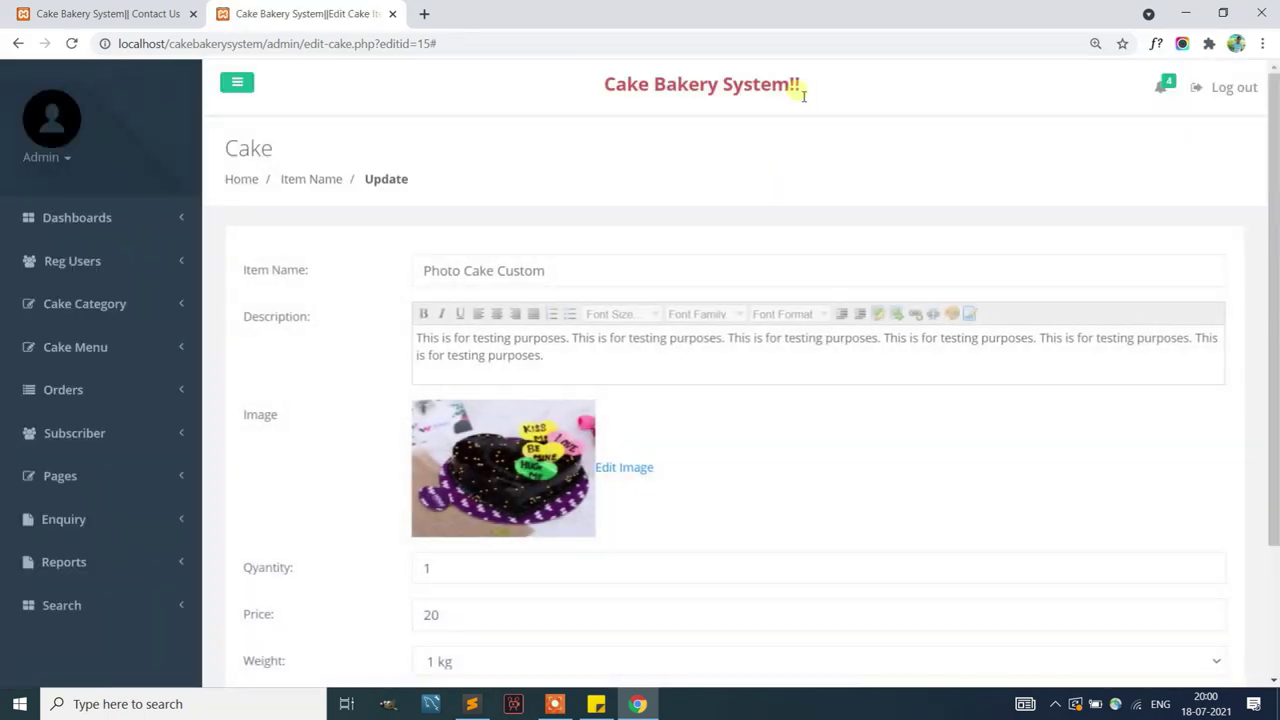
# Reopen Manage Cake page 2 to confirm Photo Cake Custom is listed
pyautogui.click(117, 362)
pyautogui.click(100, 414)
pyautogui.scroll(-1, 766, 406)
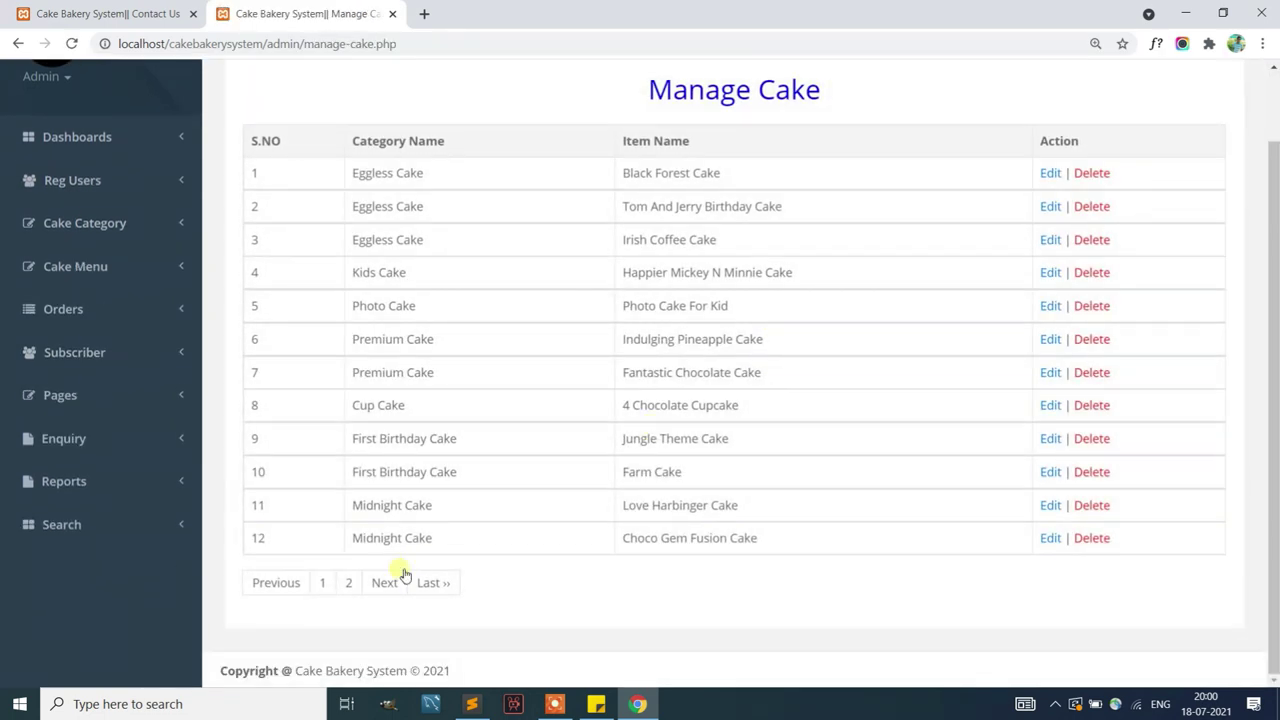
pyautogui.click(349, 583)
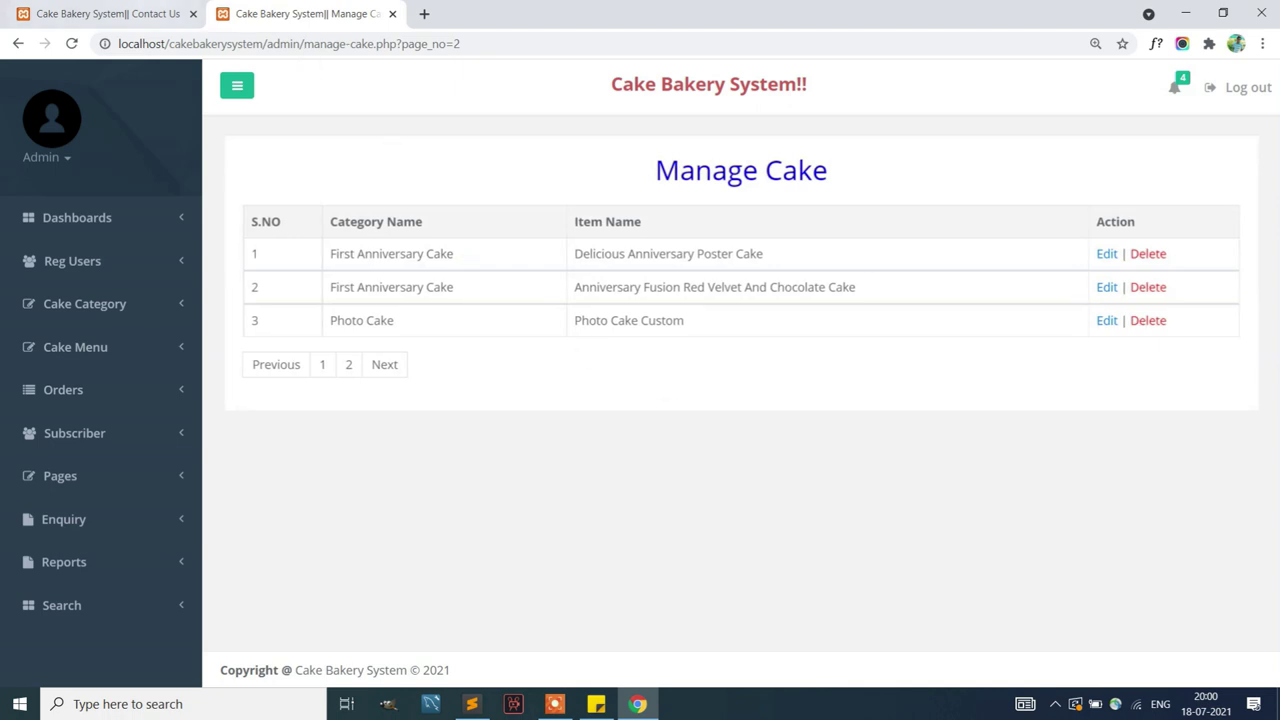
pyautogui.hotkey('ctrl', 'shift', 'Tab')
# Fill in the customer sign-up form with name, corrected email and both passwords, and submit it
pyautogui.click(782, 153)
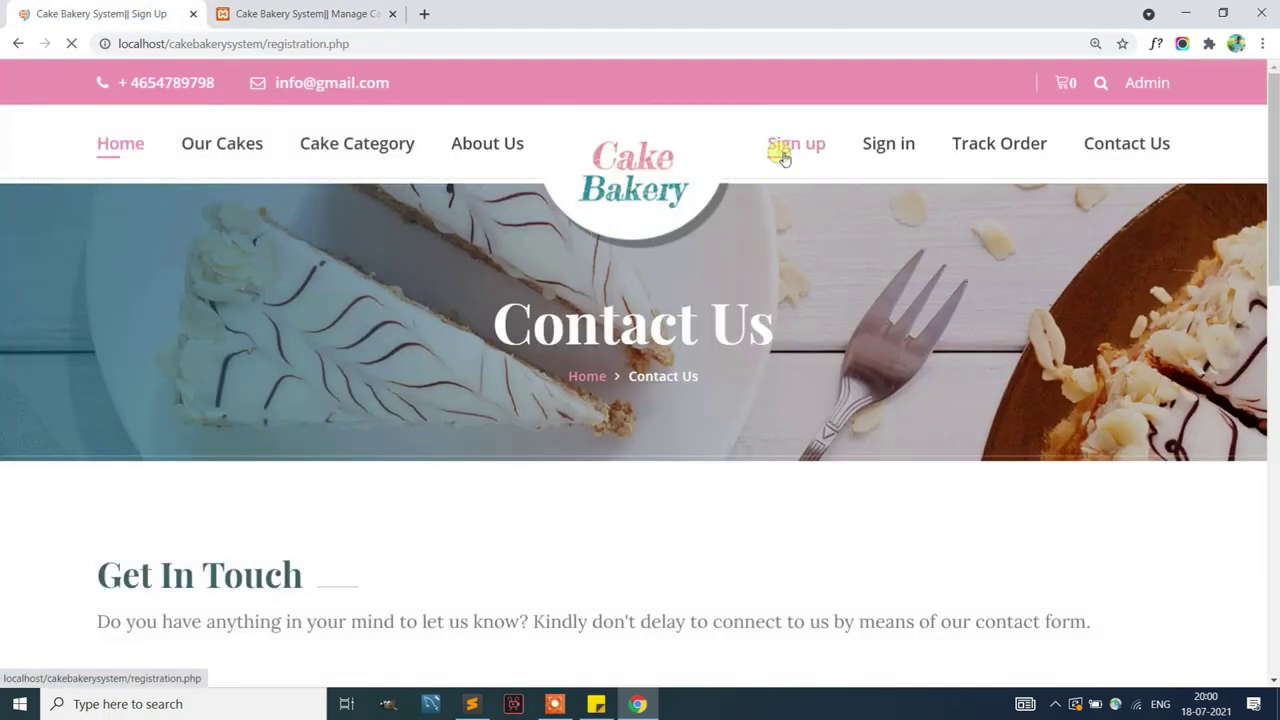
pyautogui.scroll(-3, 649, 243)
pyautogui.click(229, 485)
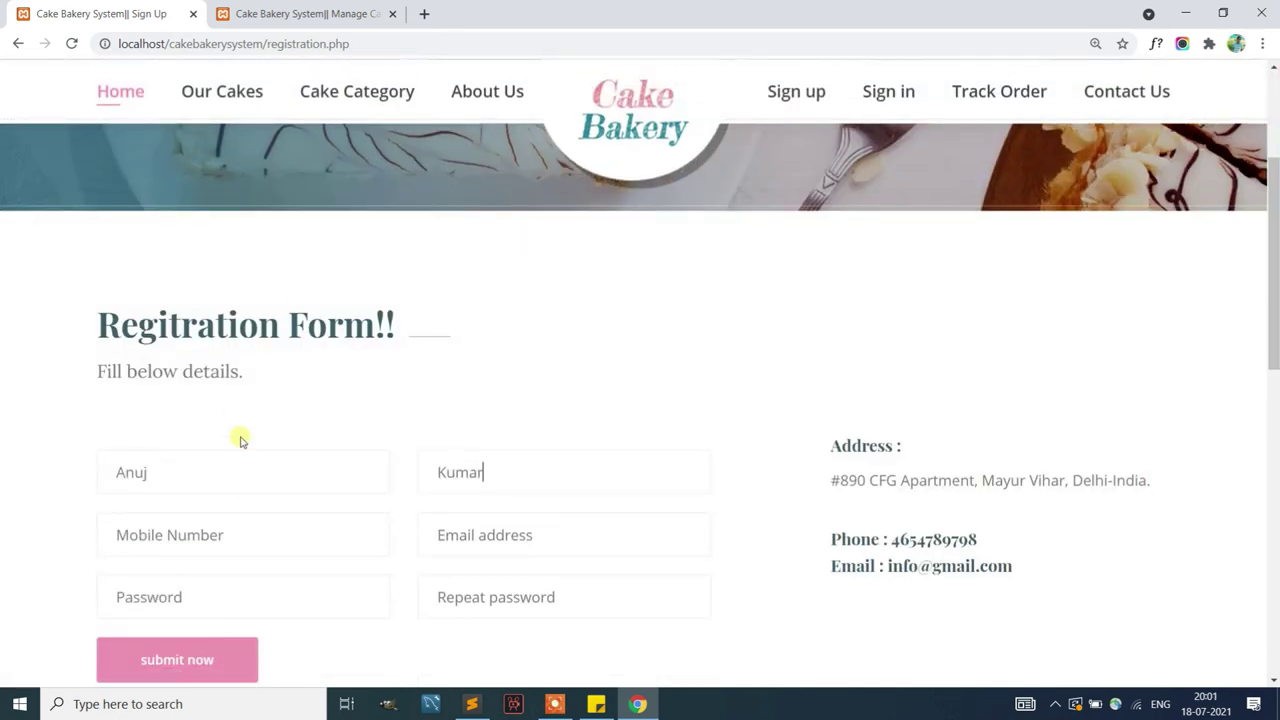
pyautogui.write('1122334455')
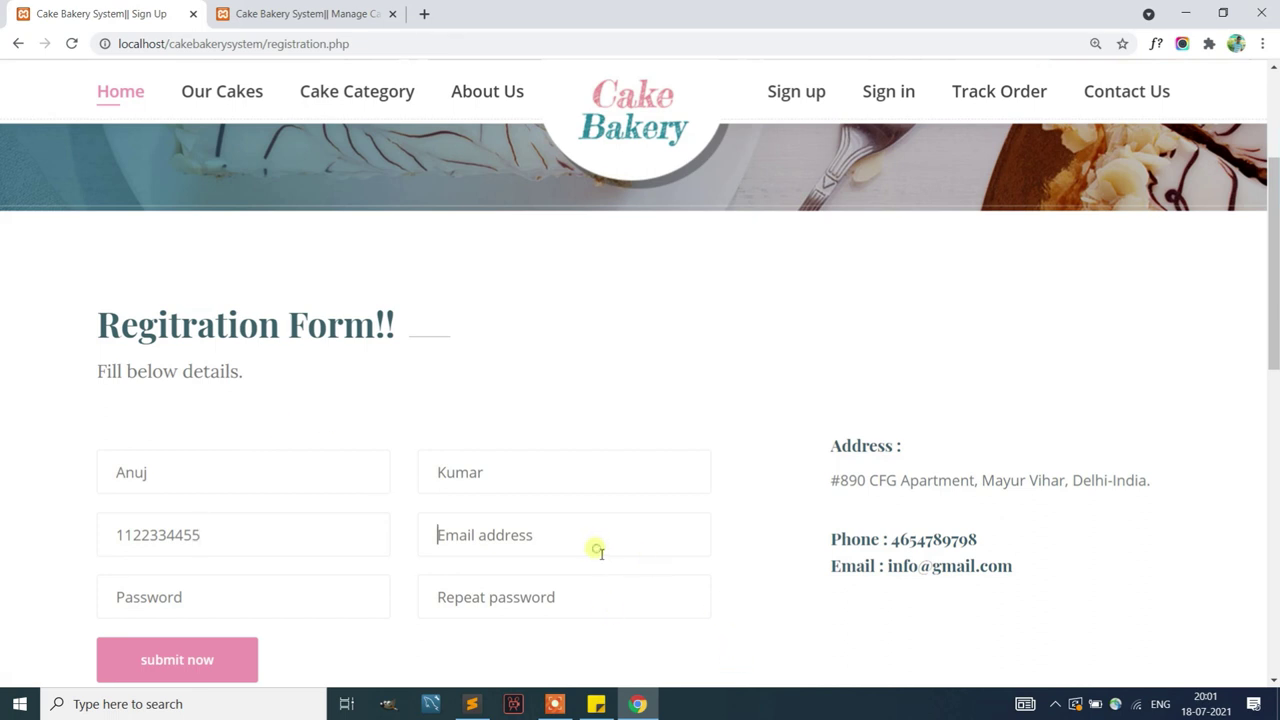
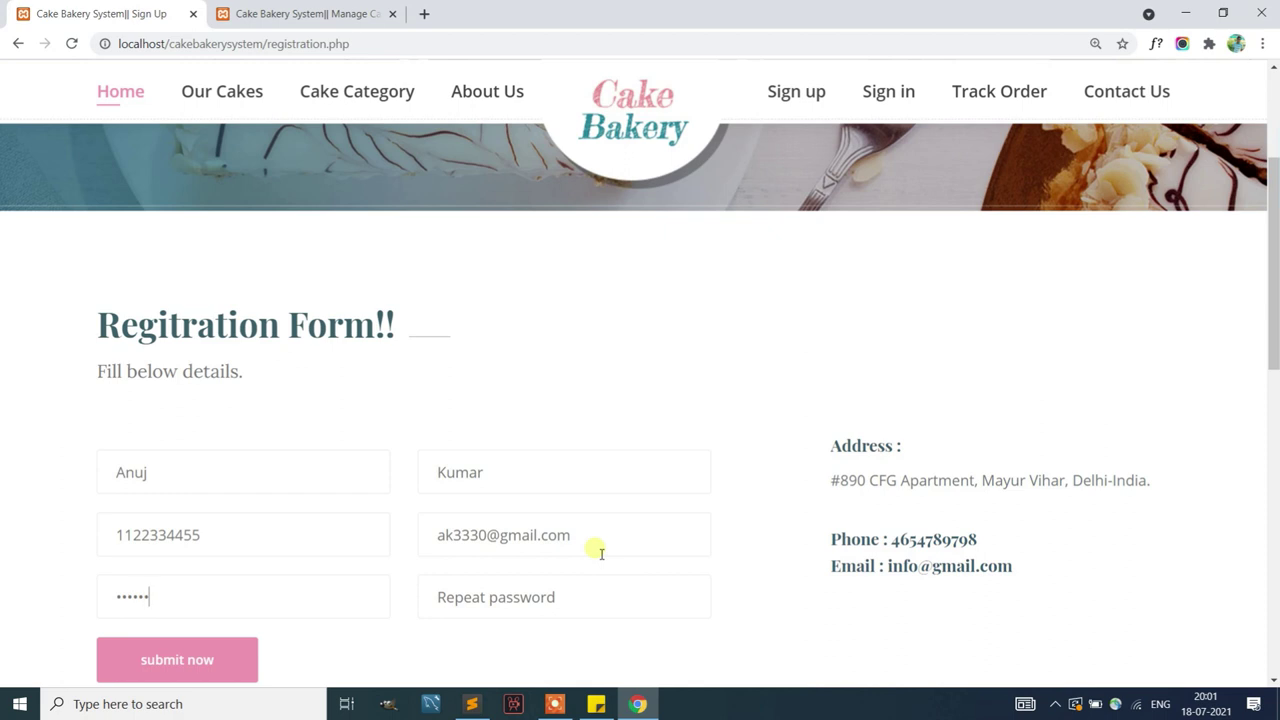
pyautogui.write('a')
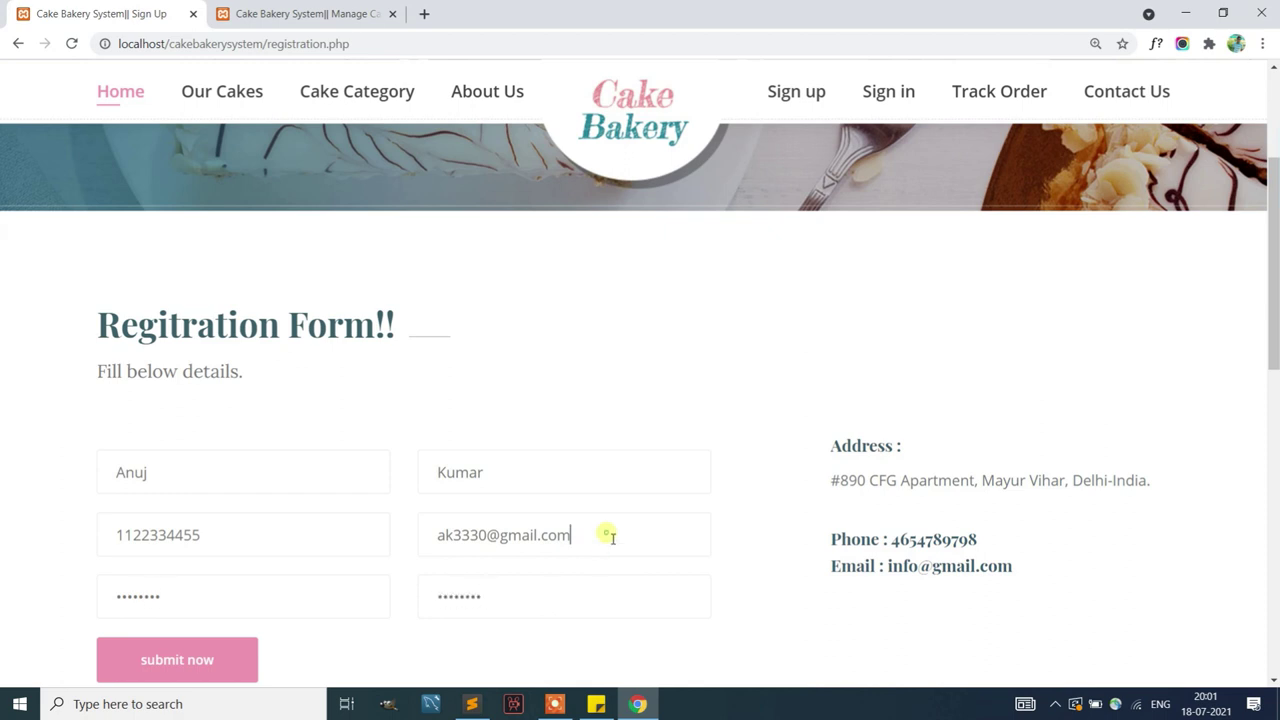
pyautogui.moveTo(612, 537); pyautogui.dragTo(340, 519)
pyautogui.hotkey('ctrl', 'c')
pyautogui.click(200, 651)
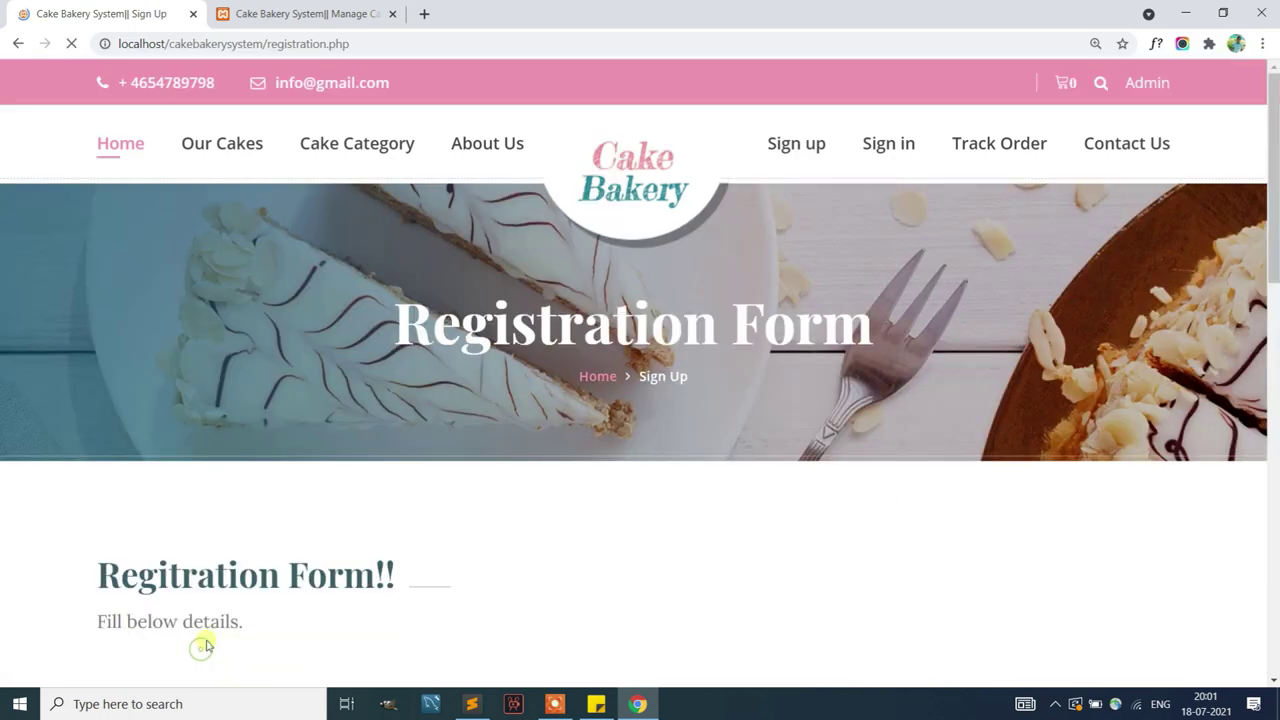
# In the admin panel's Reg Users list, confirm the new customer appears as user 8
pyautogui.scroll(-1, 504, 413)
pyautogui.scroll(-2, 504, 413)
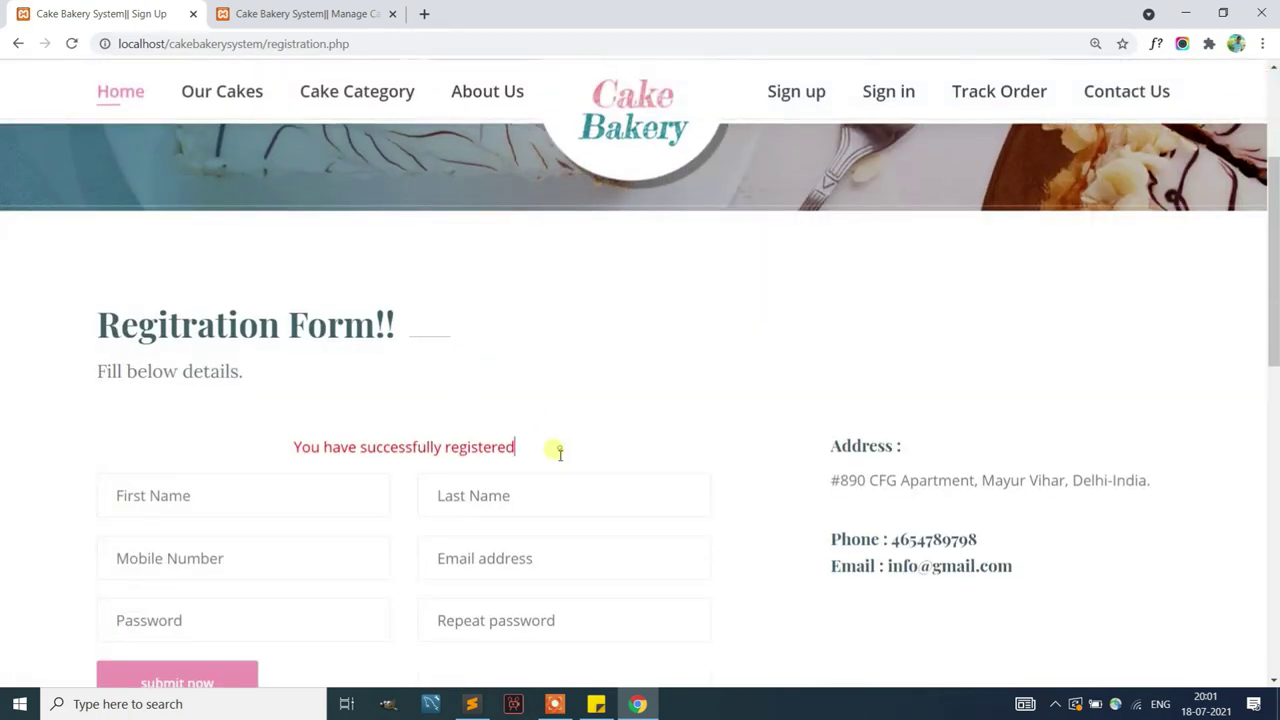
pyautogui.moveTo(557, 451); pyautogui.dragTo(277, 443)
pyautogui.click(300, 13)
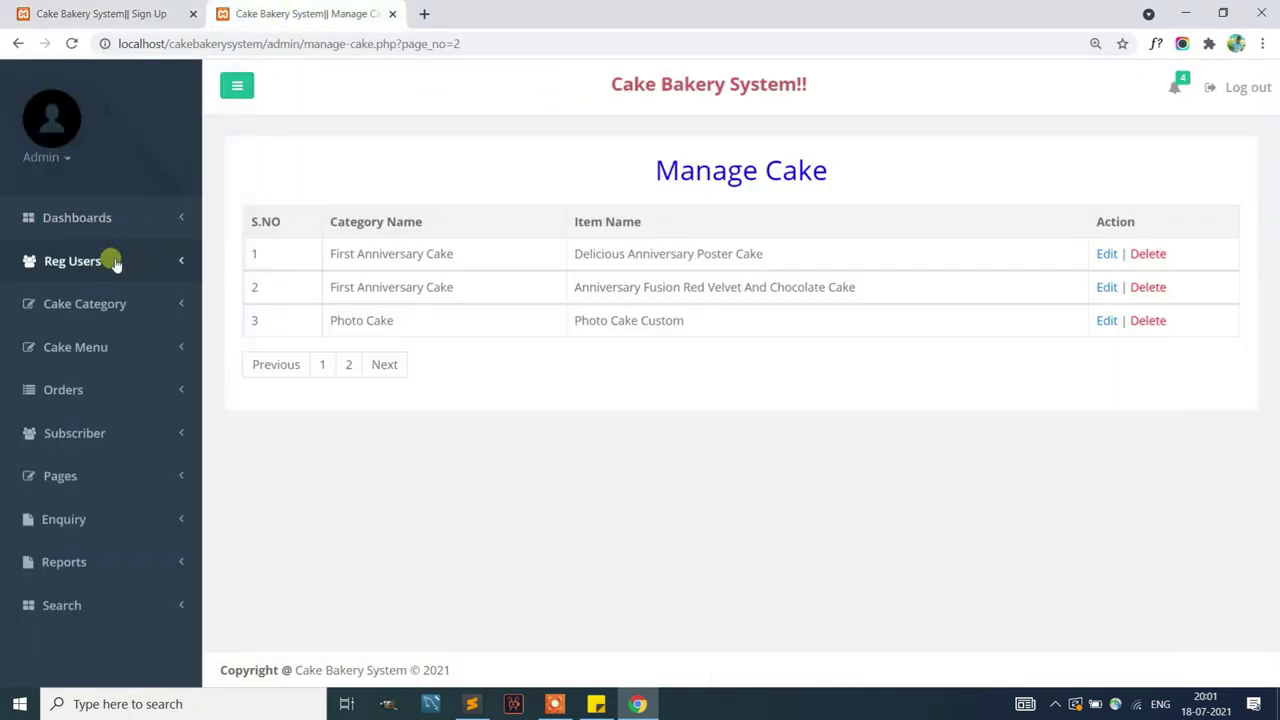
pyautogui.click(105, 260)
pyautogui.moveTo(327, 490); pyautogui.dragTo(1110, 478)
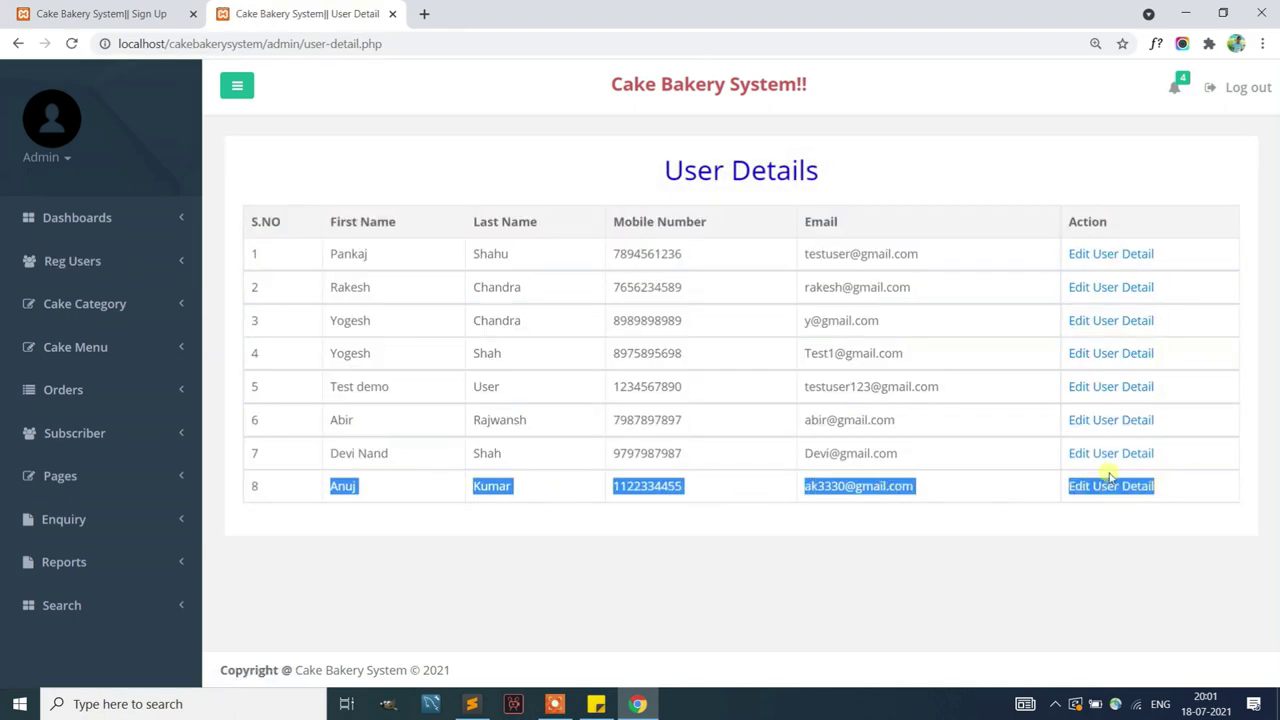
pyautogui.click(110, 13)
# Log in on the storefront with the new customer's email and password
pyautogui.scroll(-4, 423, 313)
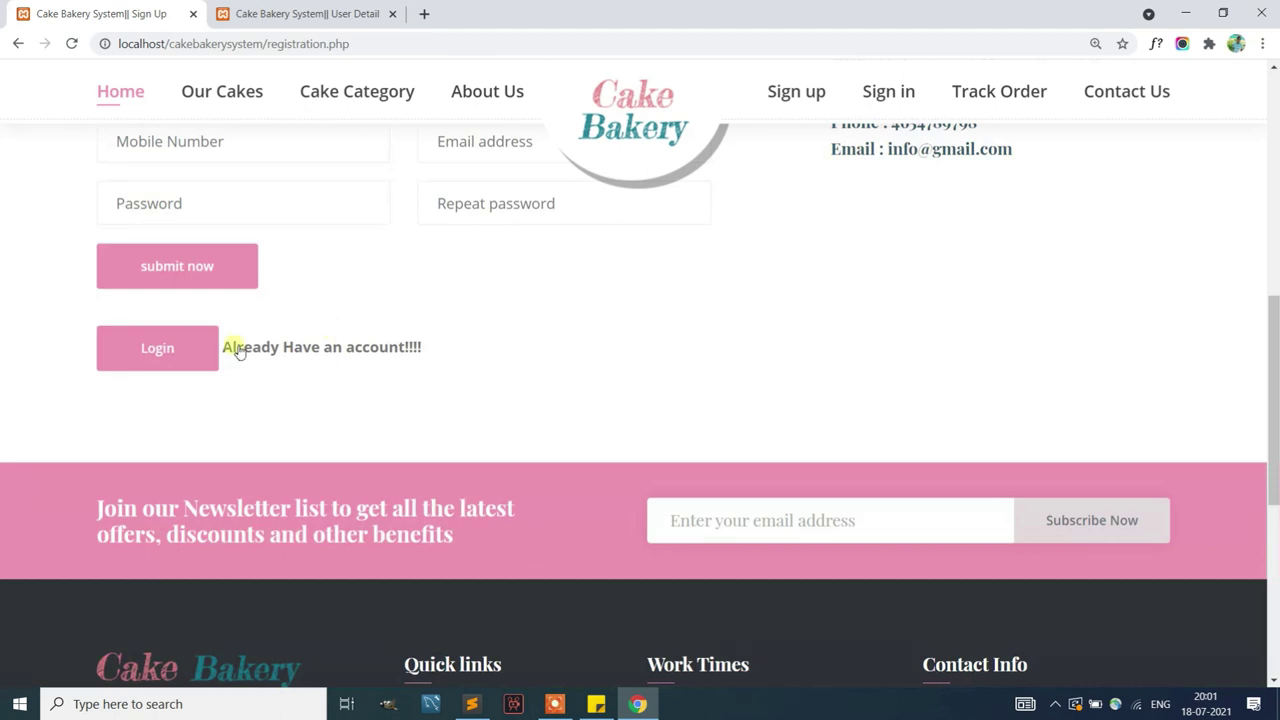
pyautogui.click(186, 355)
pyautogui.scroll(-5, 551, 283)
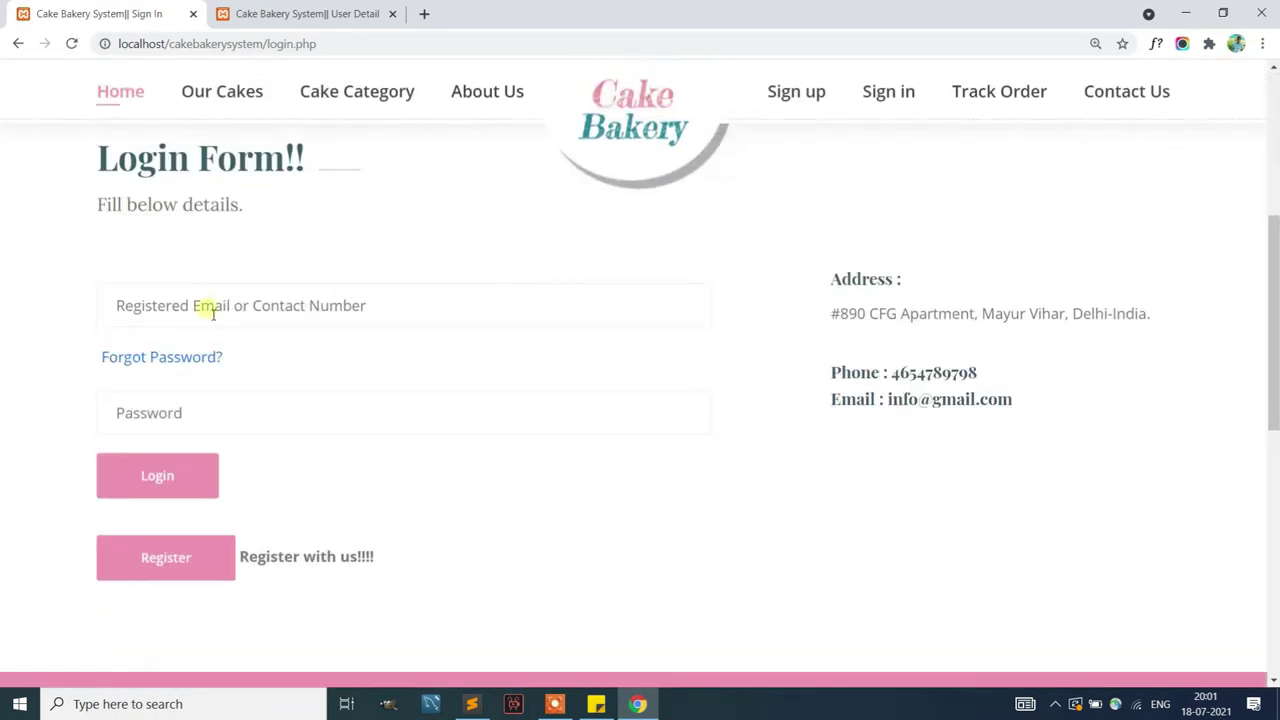
pyautogui.hotkey('ctrl', 'v')
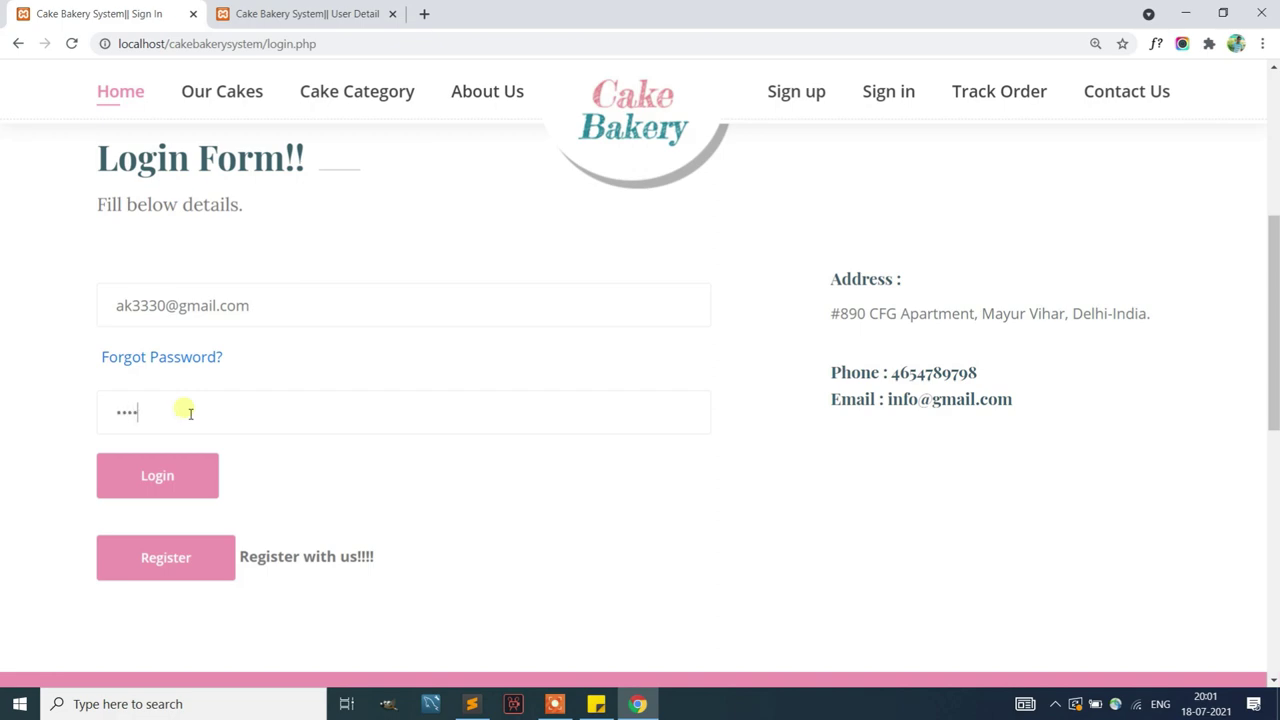
pyautogui.click(178, 478)
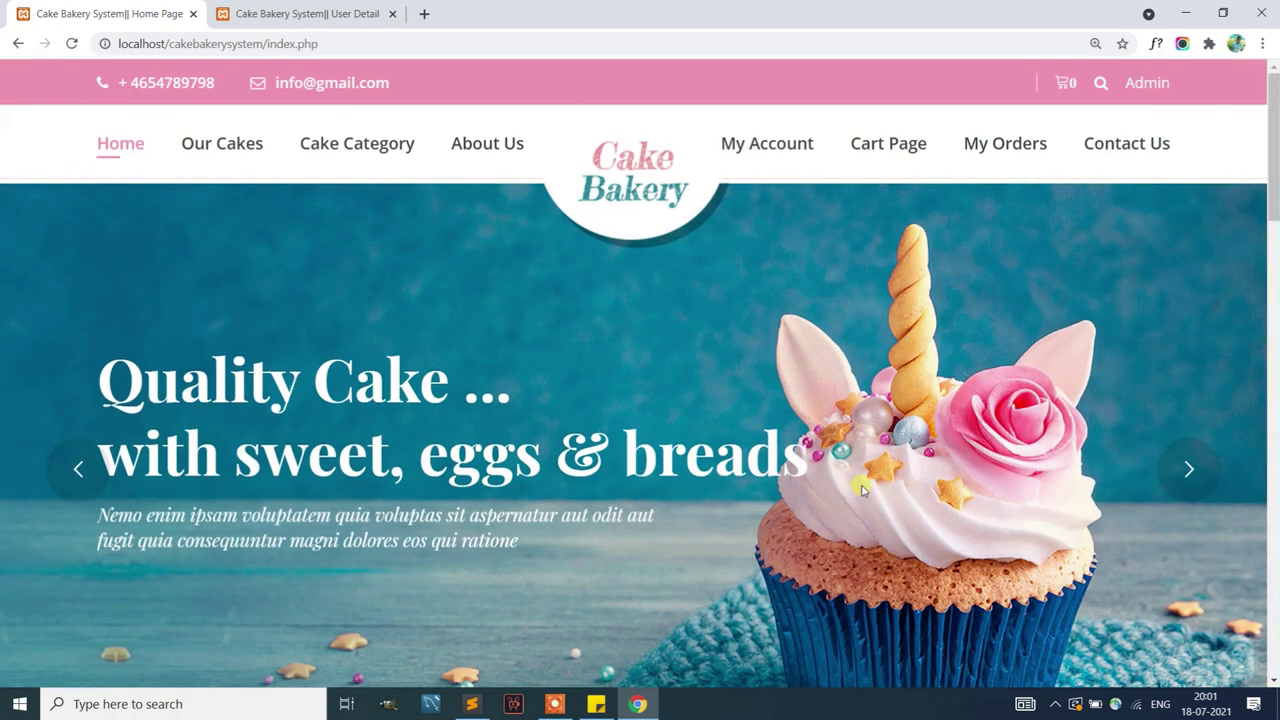
pyautogui.scroll(-10, 858, 495)
pyautogui.scroll(10, 867, 491)
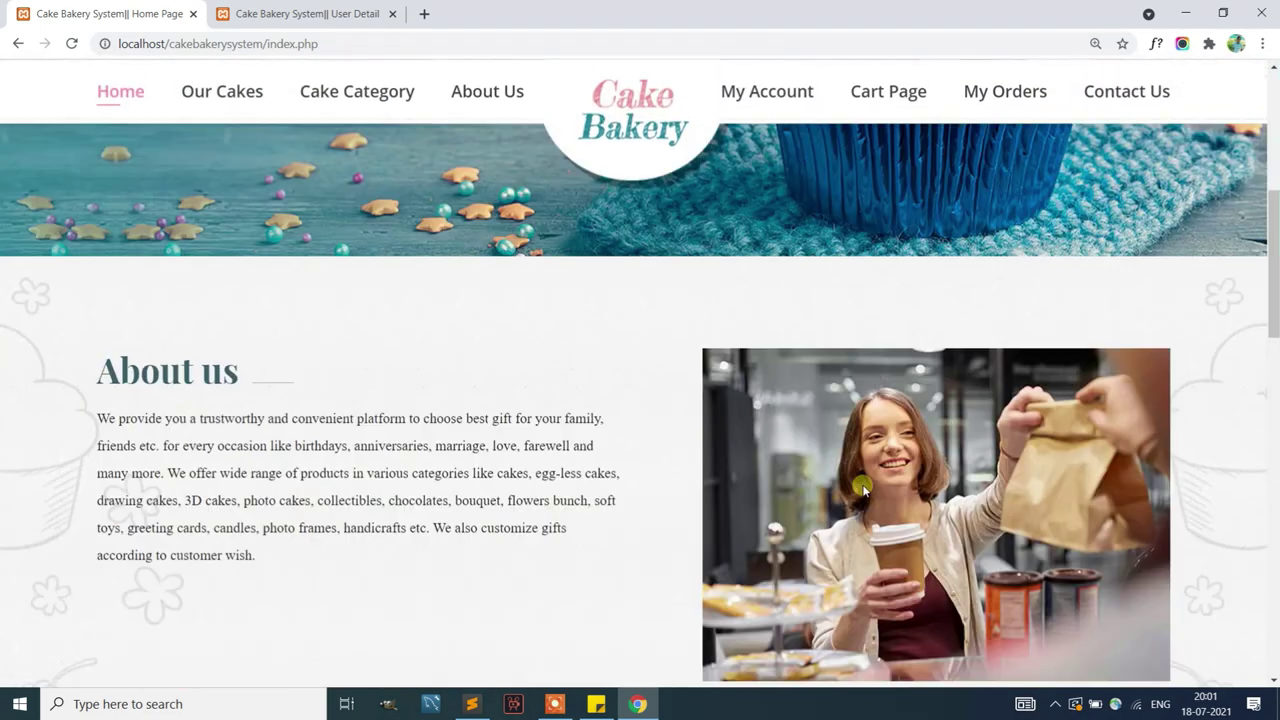
# Open the customer's My Account profile and save it unchanged
pyautogui.moveTo(763, 129)
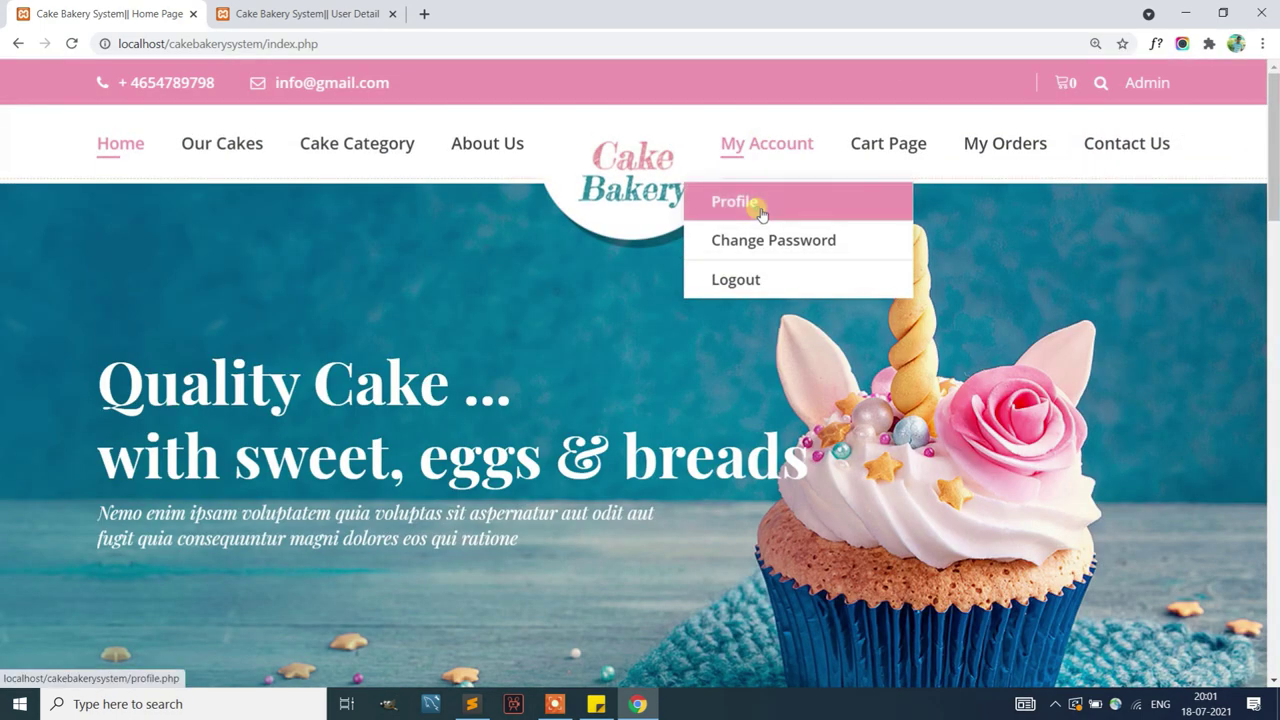
pyautogui.click(751, 204)
pyautogui.scroll(-4, 483, 397)
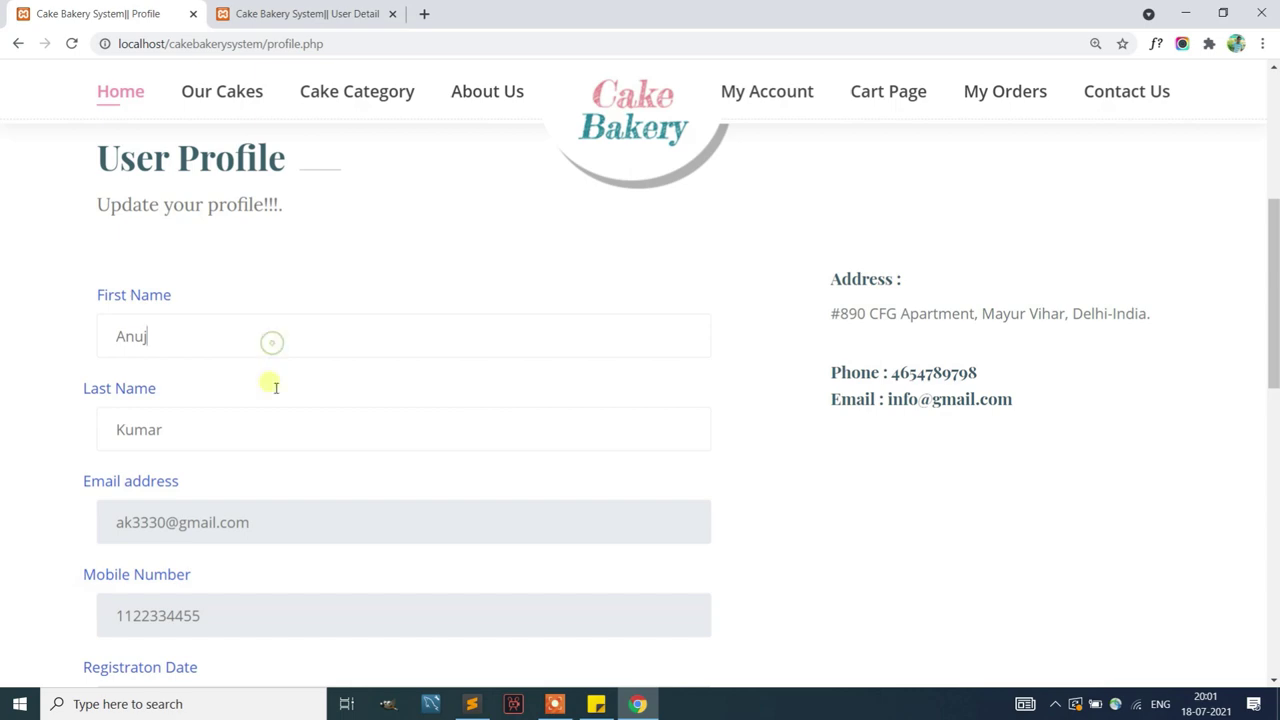
pyautogui.scroll(-3, 285, 455)
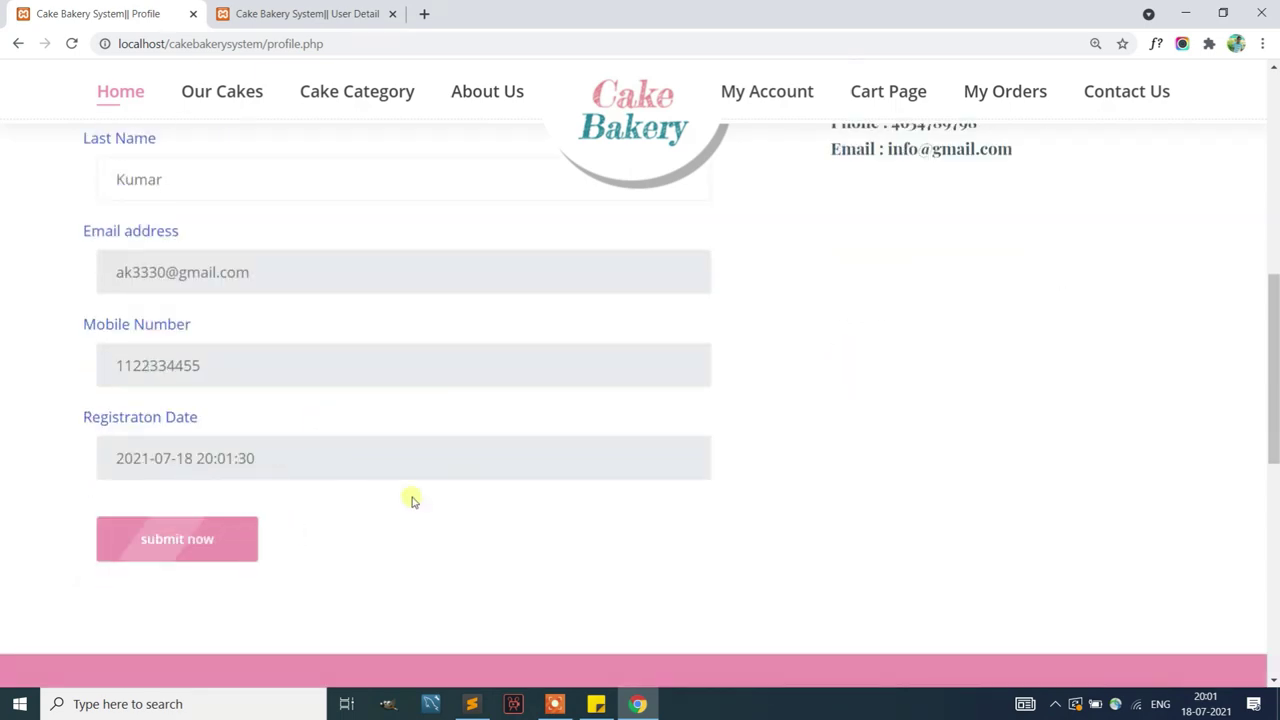
pyautogui.click(190, 538)
pyautogui.scroll(-3, 487, 328)
pyautogui.moveTo(563, 360); pyautogui.dragTo(298, 366)
pyautogui.scroll(3, 717, 303)
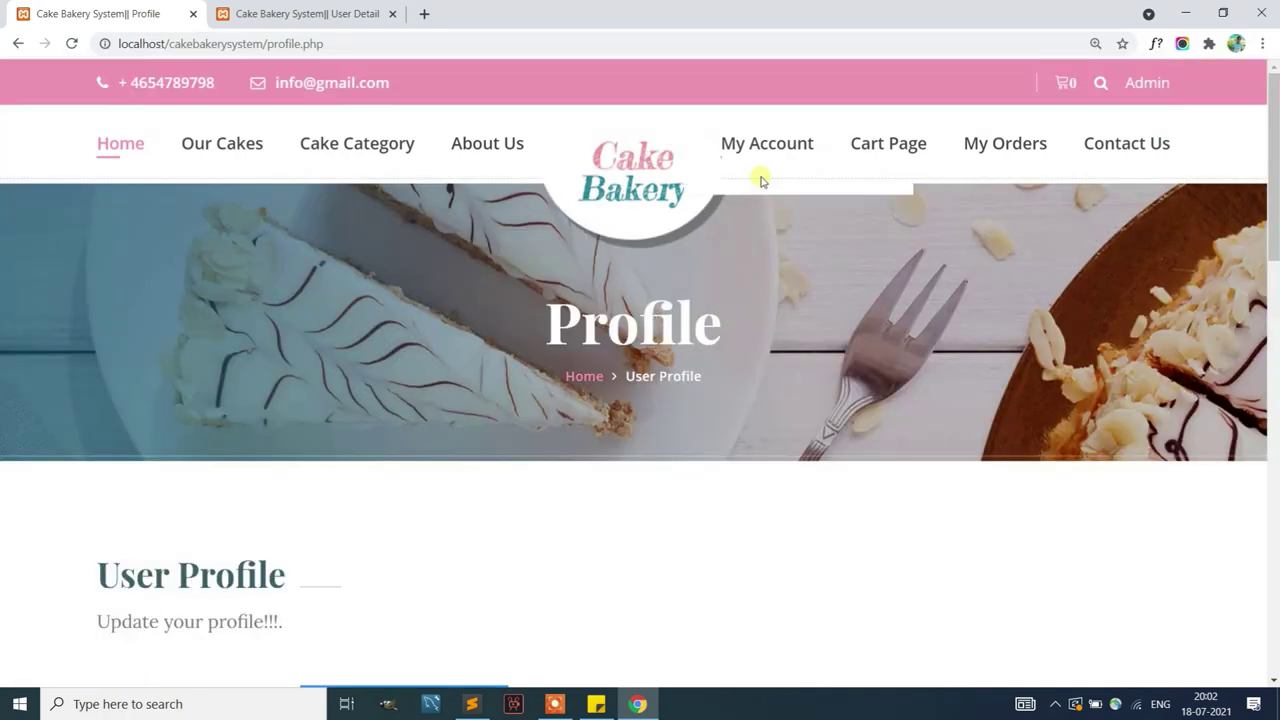
# Look over the My Account Change Password form without changing anything
pyautogui.moveTo(763, 143)
pyautogui.click(776, 245)
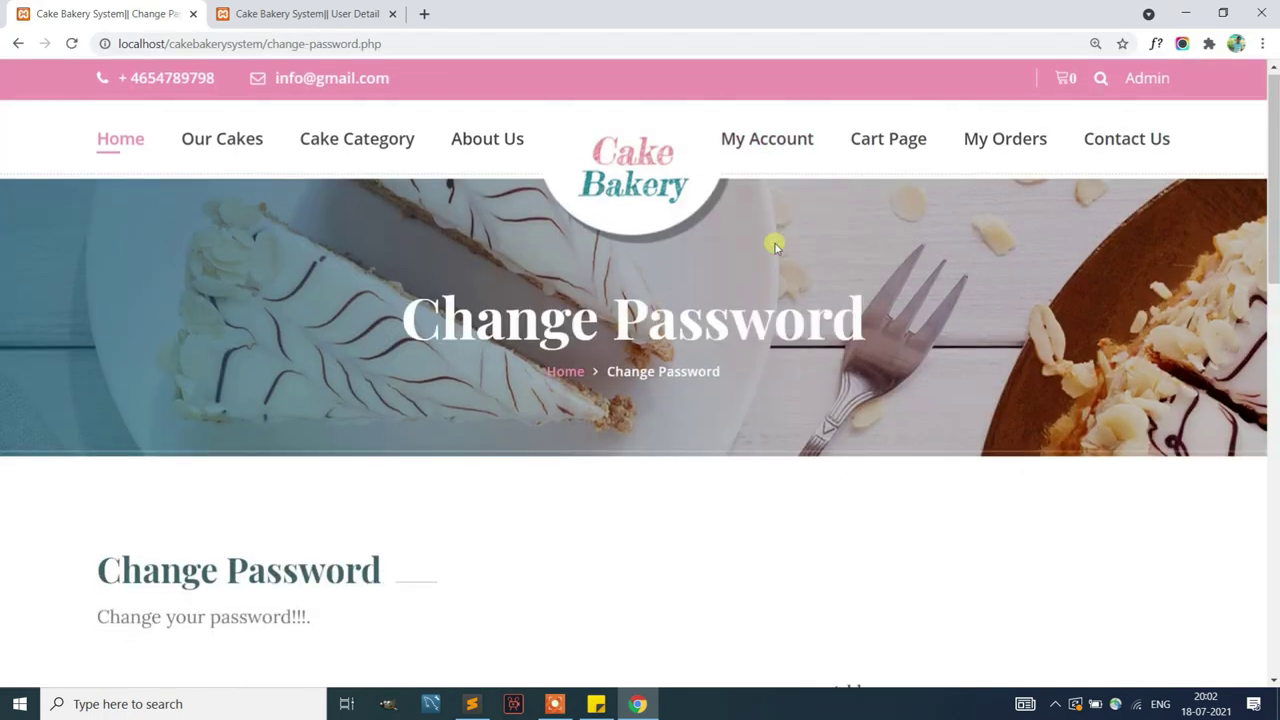
pyautogui.scroll(-2, 223, 457)
pyautogui.scroll(-4, 270, 500)
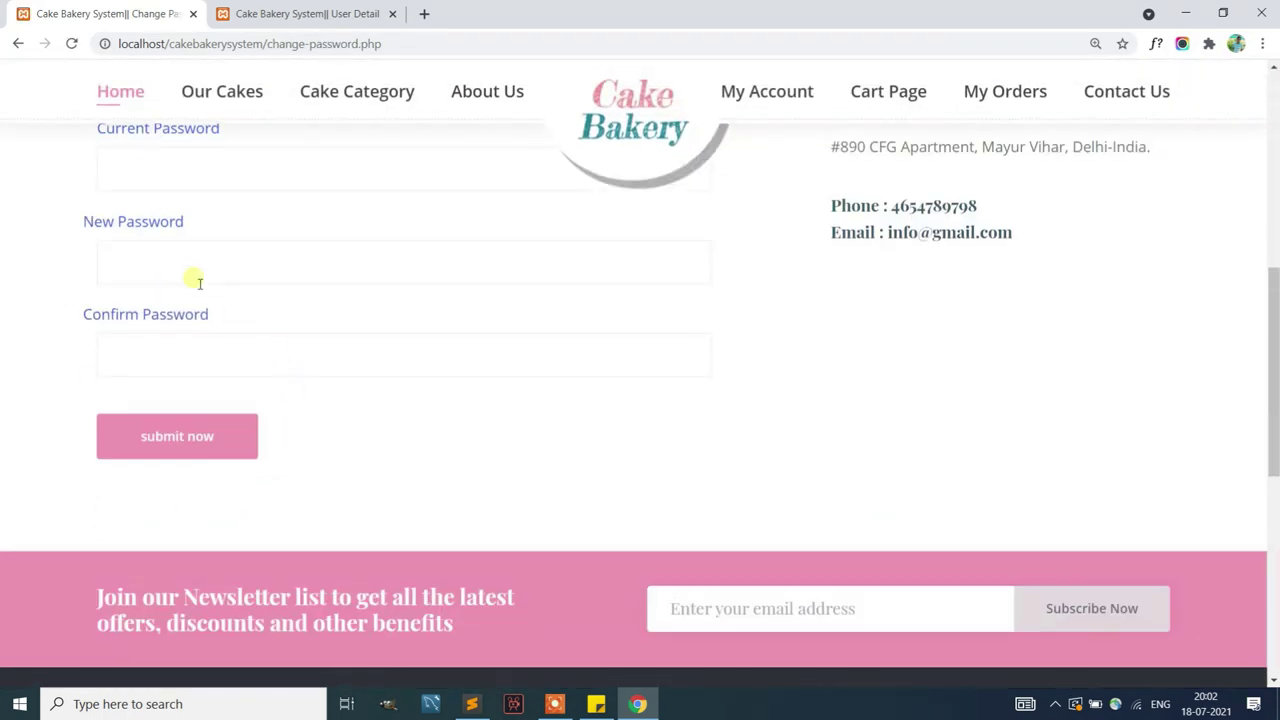
pyautogui.scroll(4, 200, 300)
# Add the $20 Black Forest Cake to the cart from Our Cakes
pyautogui.click(221, 97)
pyautogui.scroll(-4, 420, 289)
pyautogui.click(240, 556)
# Review the cart with the $20 Black Forest Cake and proceed to the checkout Billing Details
pyautogui.click(808, 138)
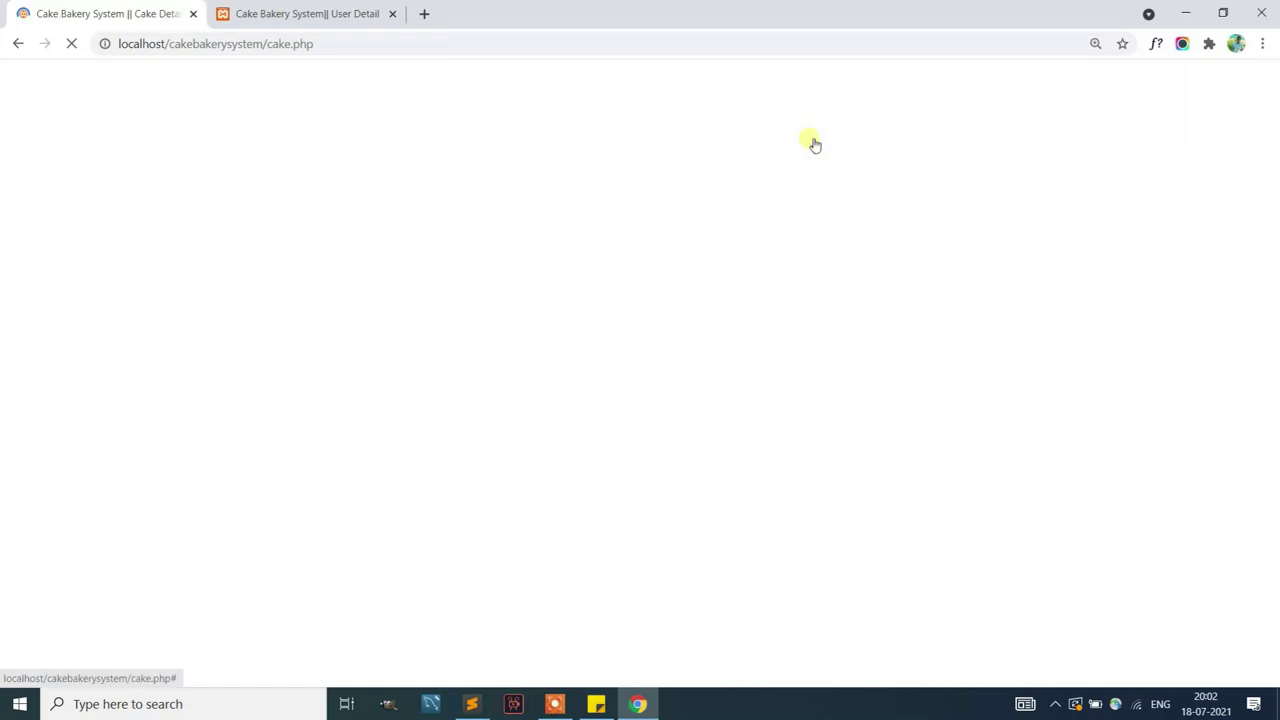
pyautogui.click(1063, 84)
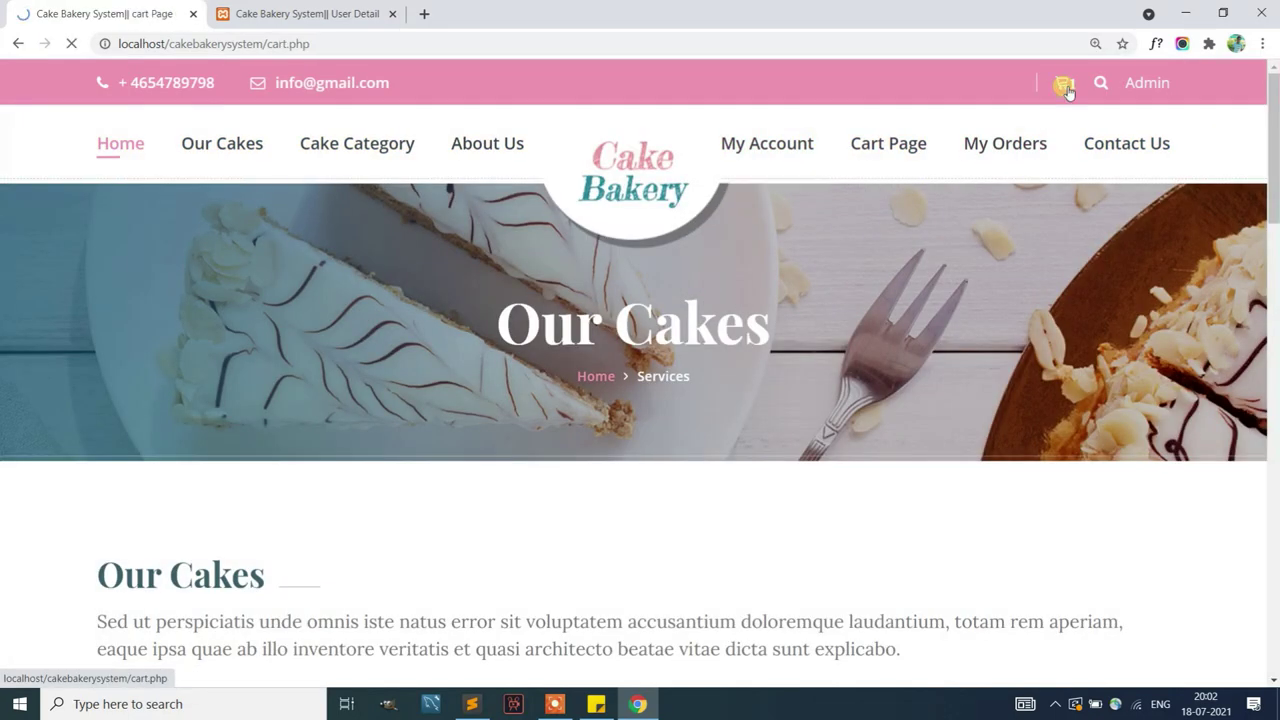
pyautogui.scroll(-4, 749, 486)
pyautogui.scroll(-1, 991, 480)
pyautogui.click(1023, 514)
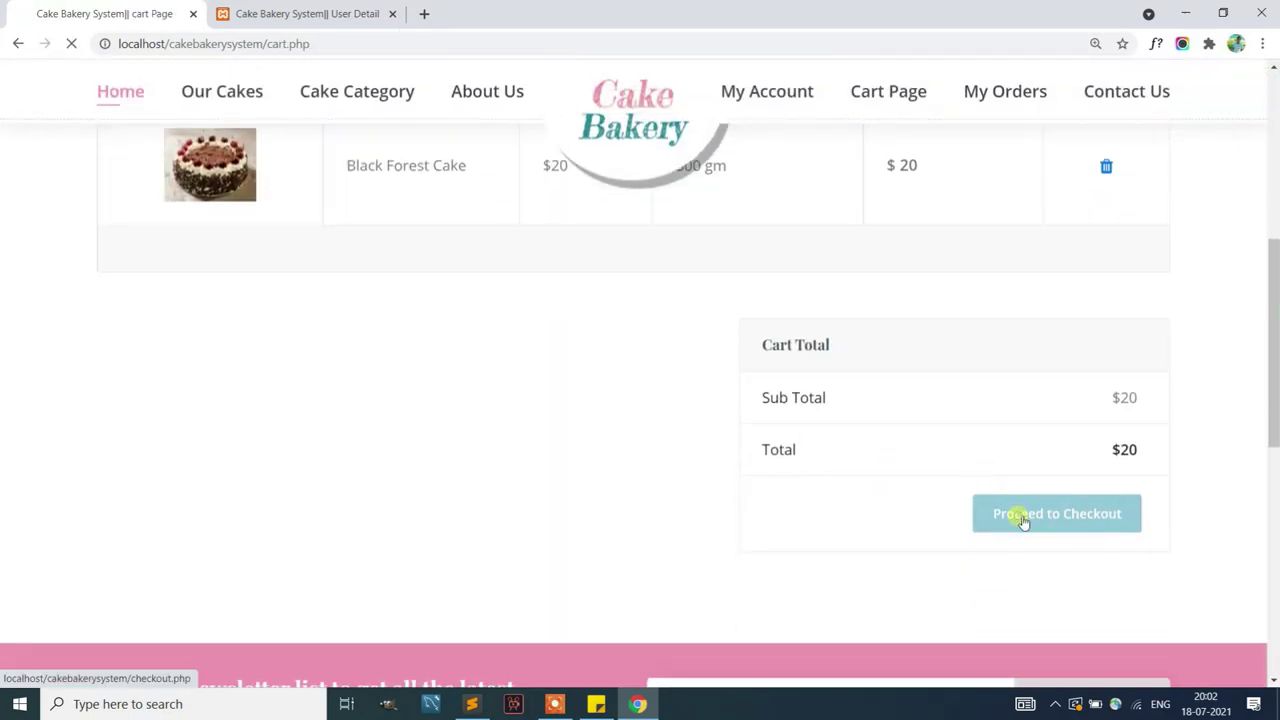
pyautogui.scroll(-3, 502, 463)
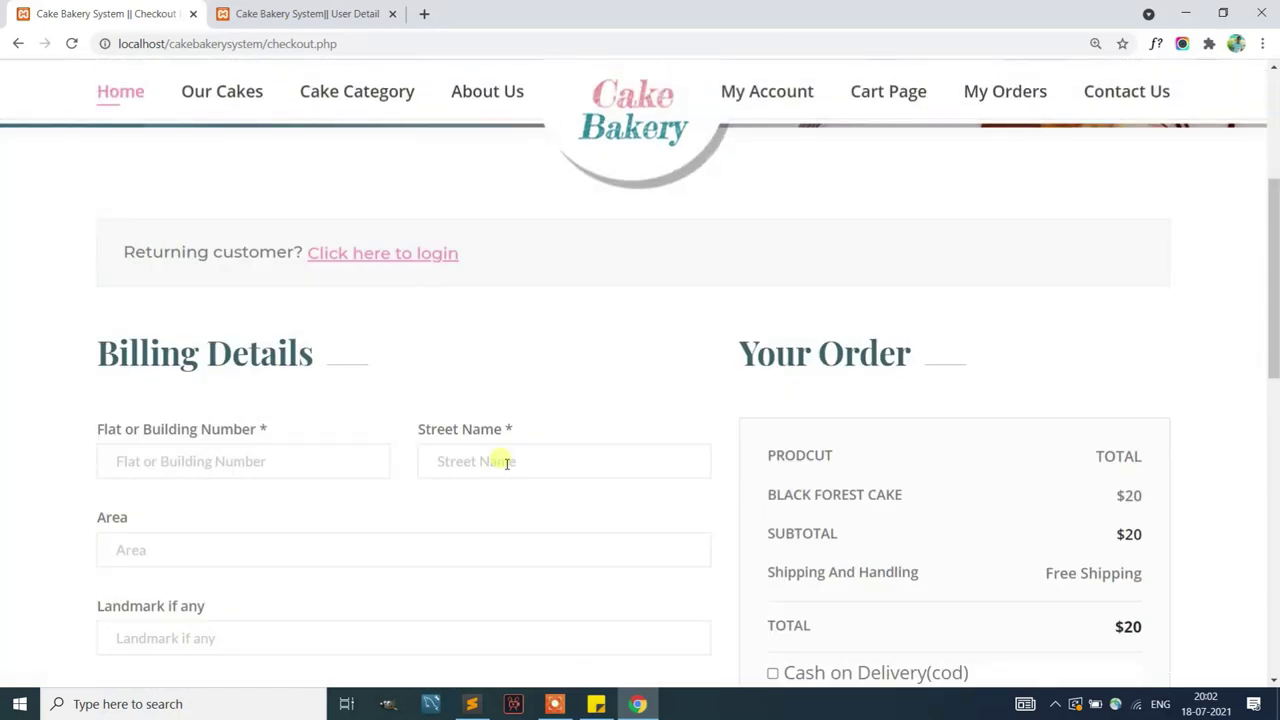
pyautogui.scroll(-2, 505, 463)
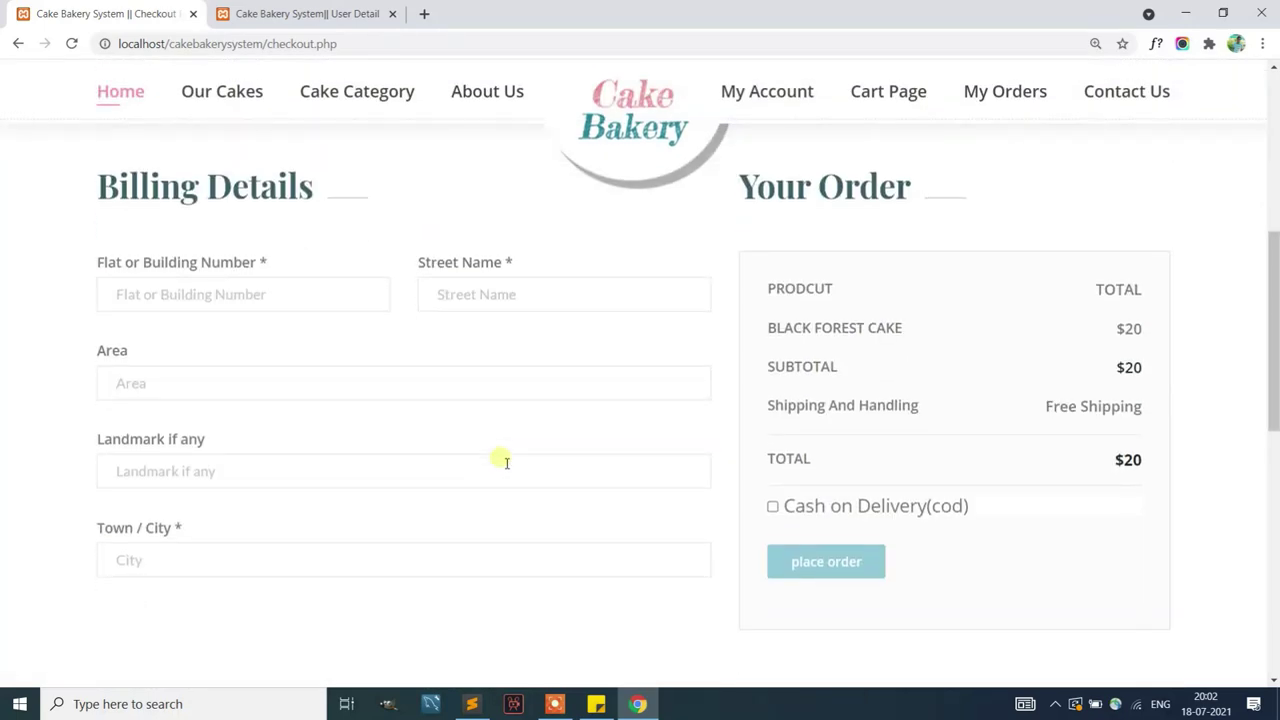
# Fill the billing address with flat Q, area New Deli and landmark N
pyautogui.click(288, 300)
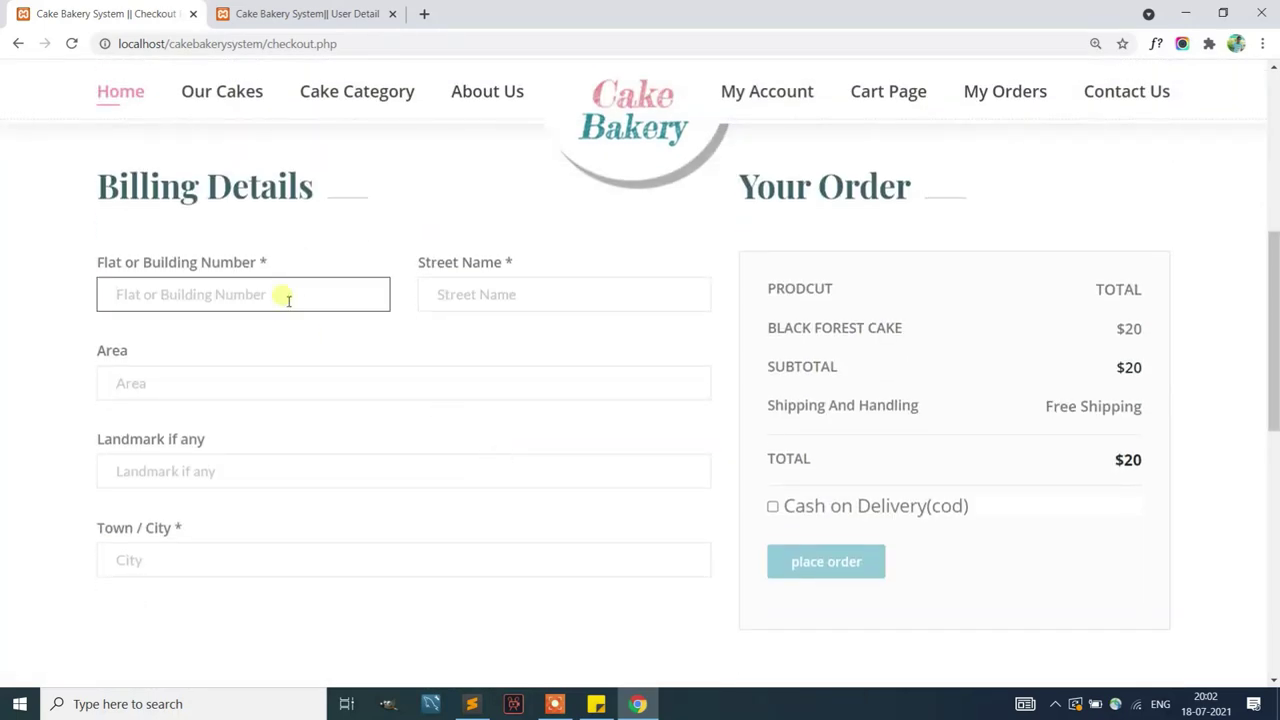
pyautogui.write('Q 42342')
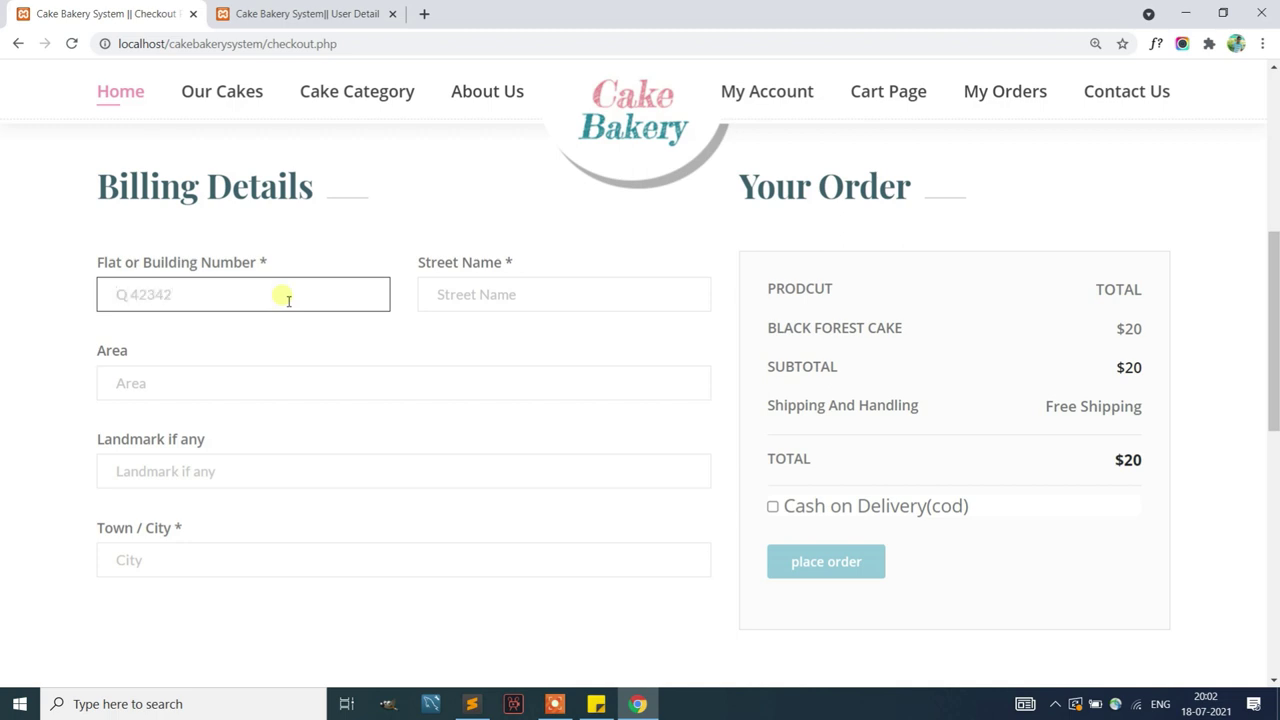
pyautogui.press('Tab')
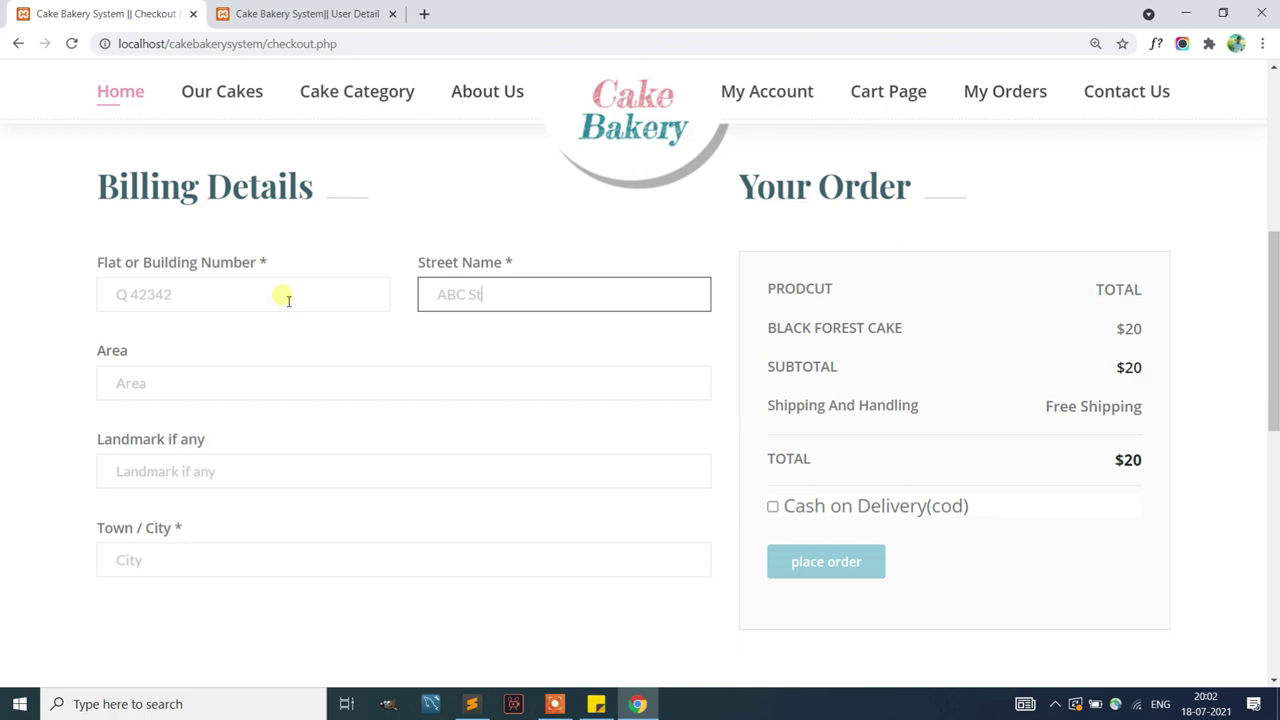
pyautogui.press('Tab')
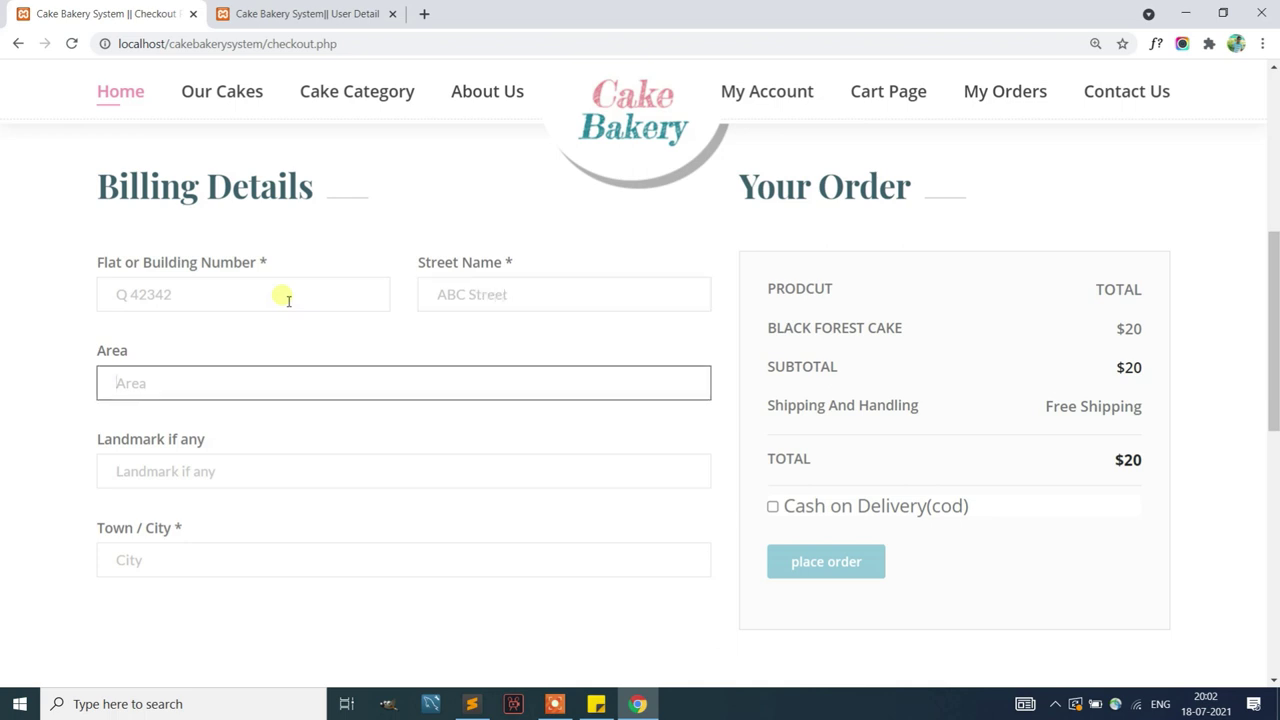
pyautogui.write('New Deli')
pyautogui.press('Tab')
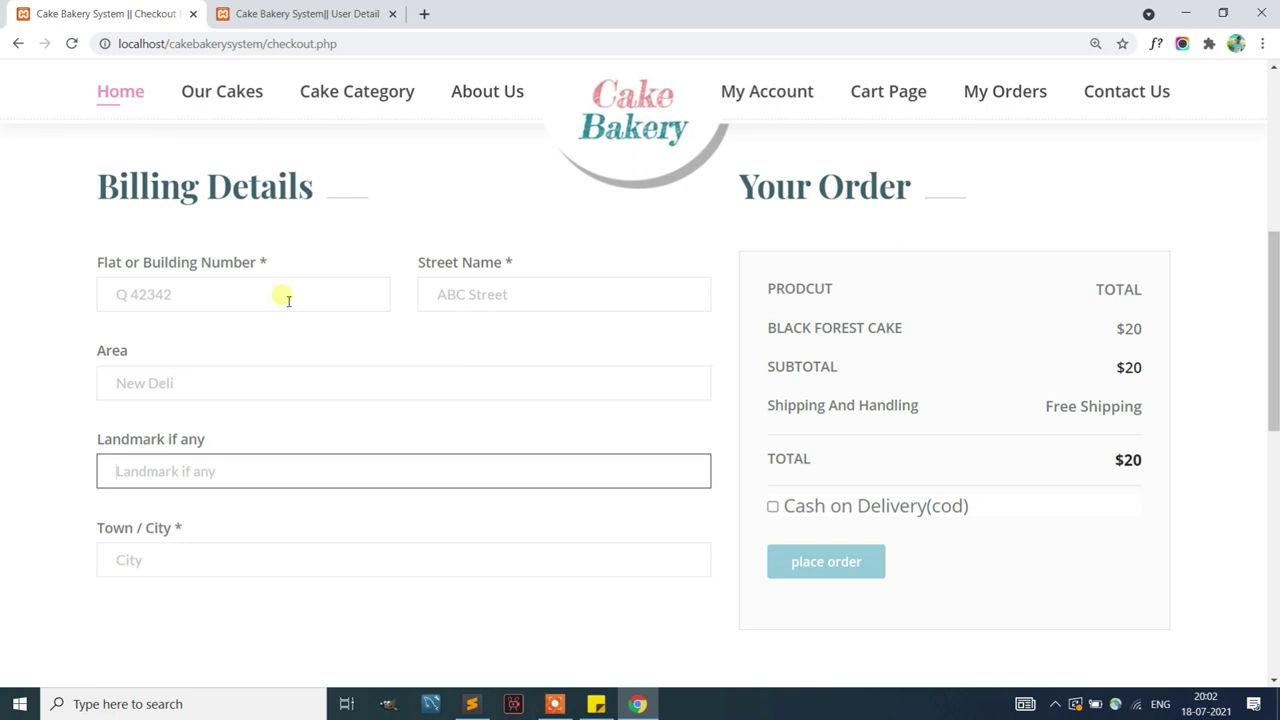
pyautogui.click(208, 391)
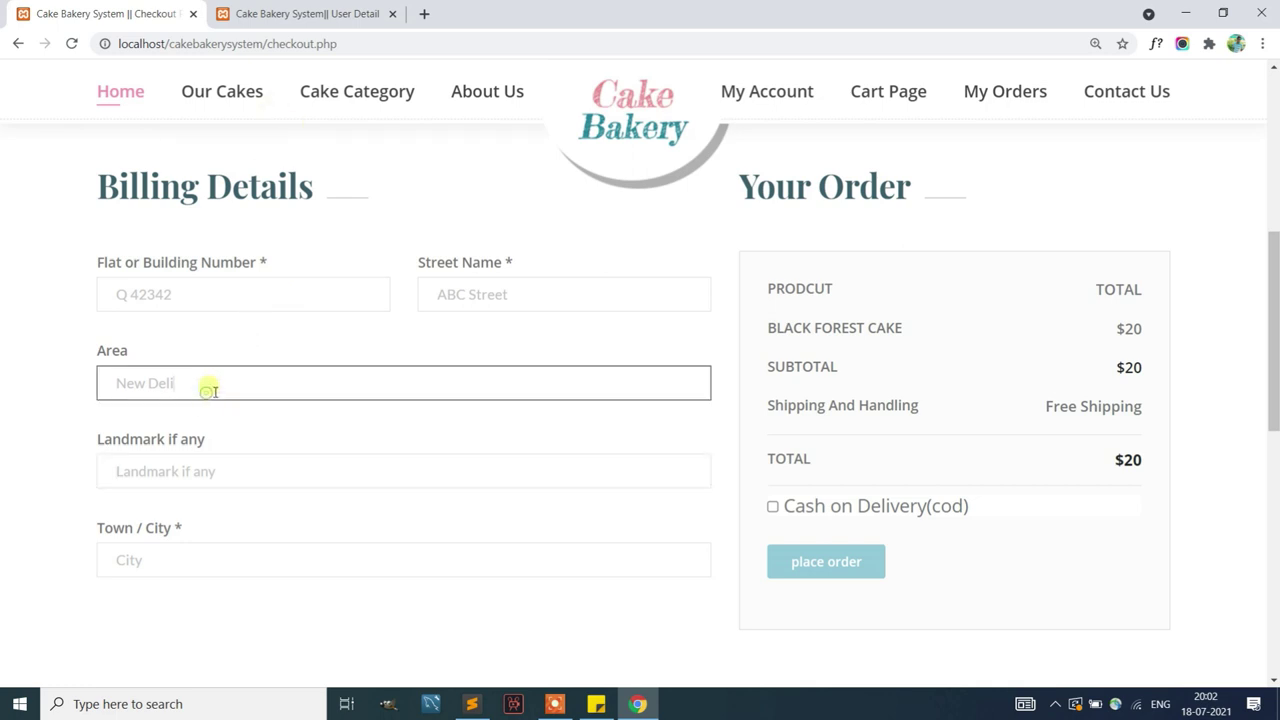
pyautogui.press('Tab')
pyautogui.write('N')
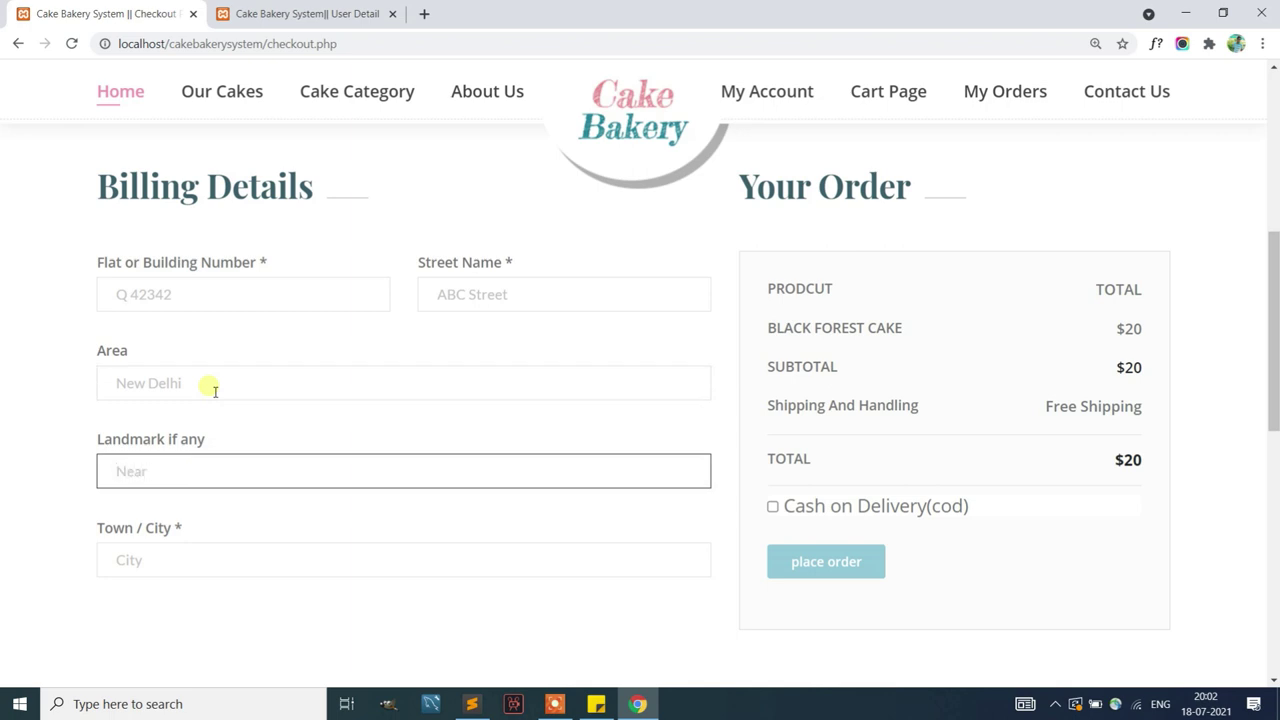
pyautogui.press('Tab')
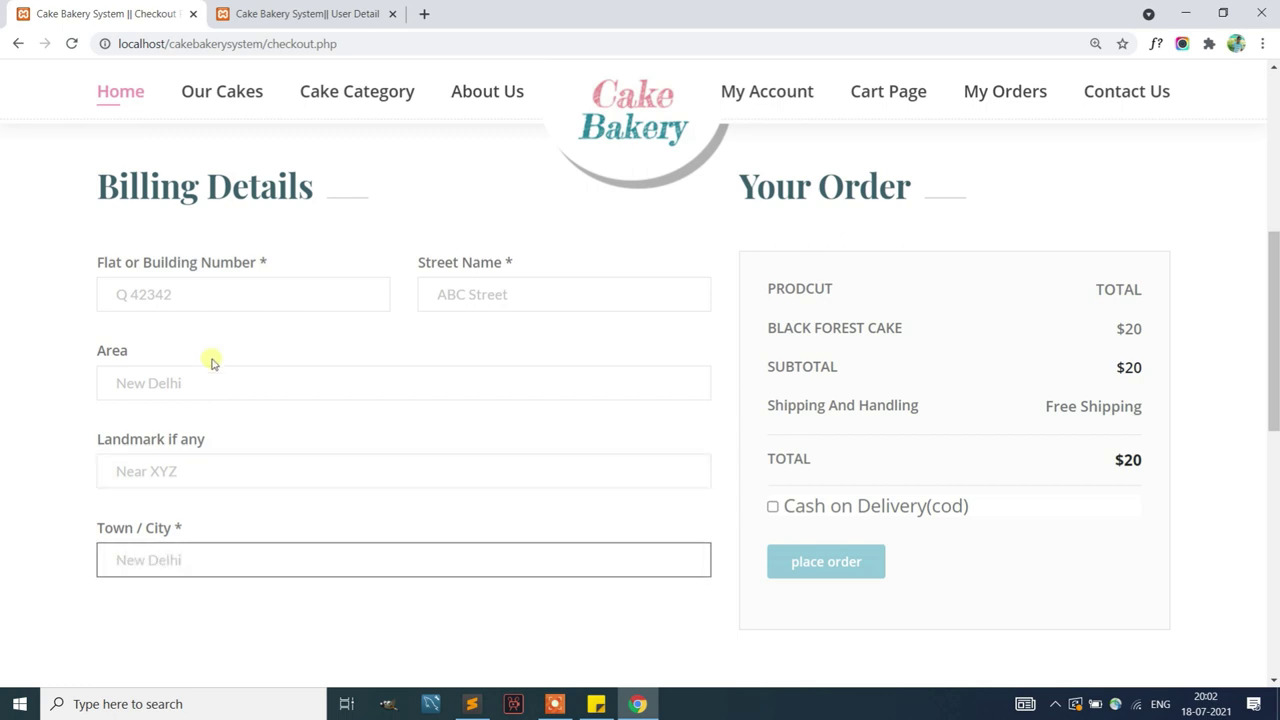
# Choose Cash on Delivery, place the order and acknowledge the success alert
pyautogui.click(772, 507)
pyautogui.click(823, 558)
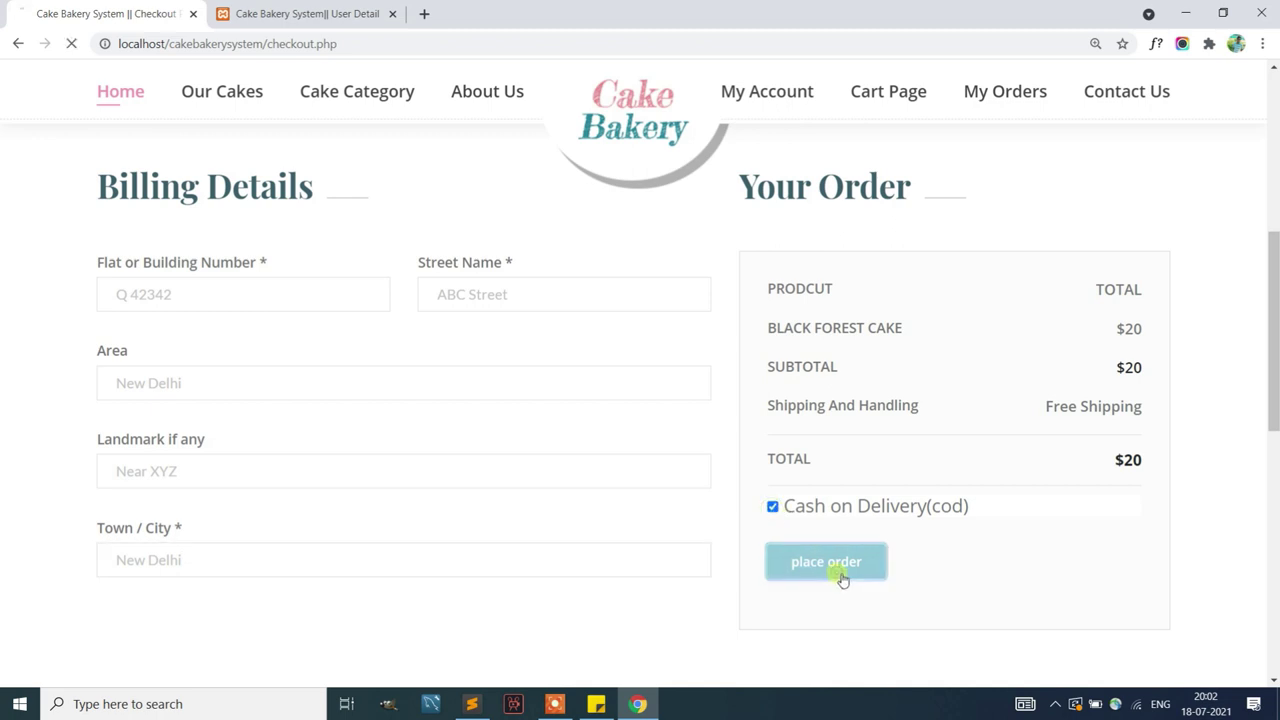
pyautogui.click(786, 133)
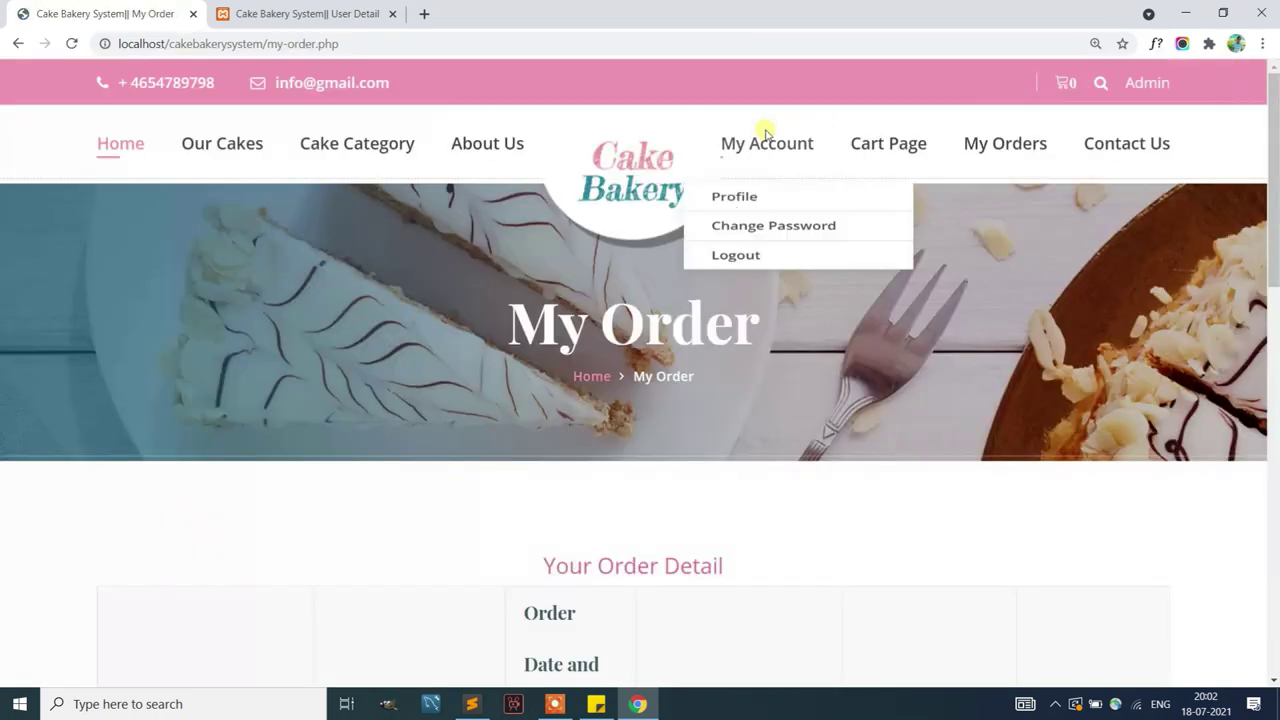
pyautogui.click(356, 12)
# Reload the admin panel and open the newly received order from the notification bell
pyautogui.click(71, 43)
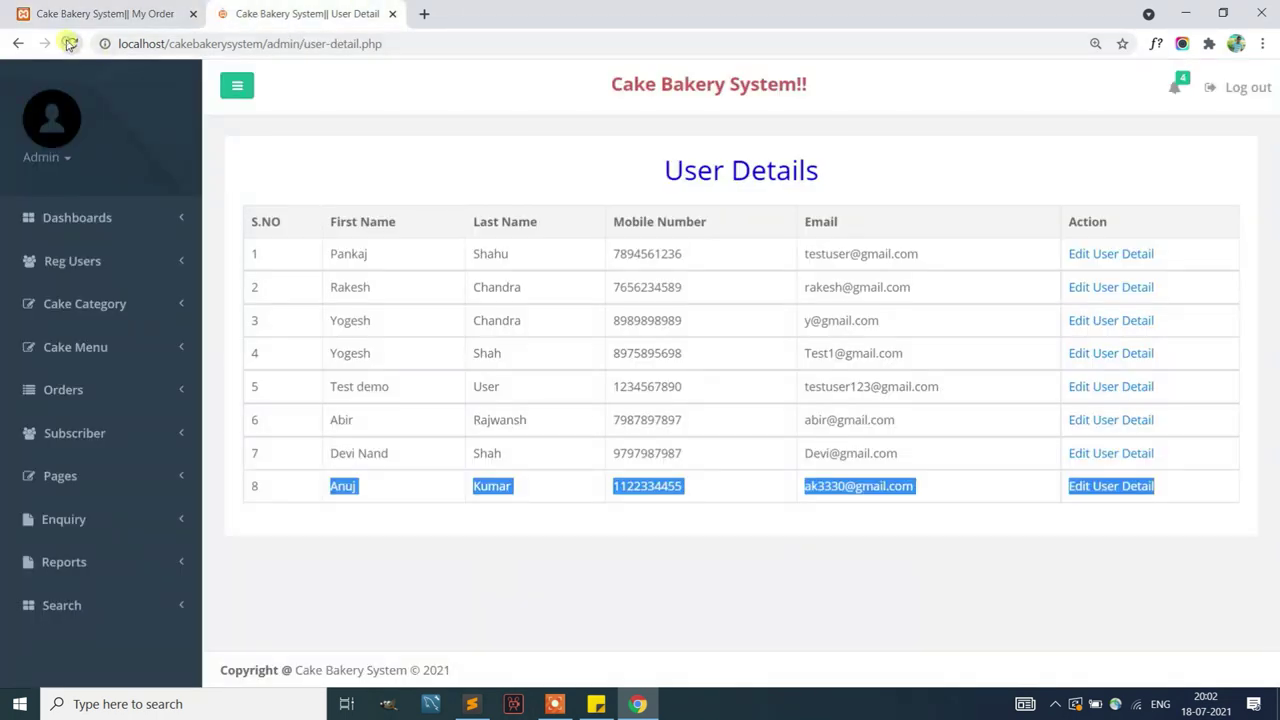
pyautogui.click(1181, 87)
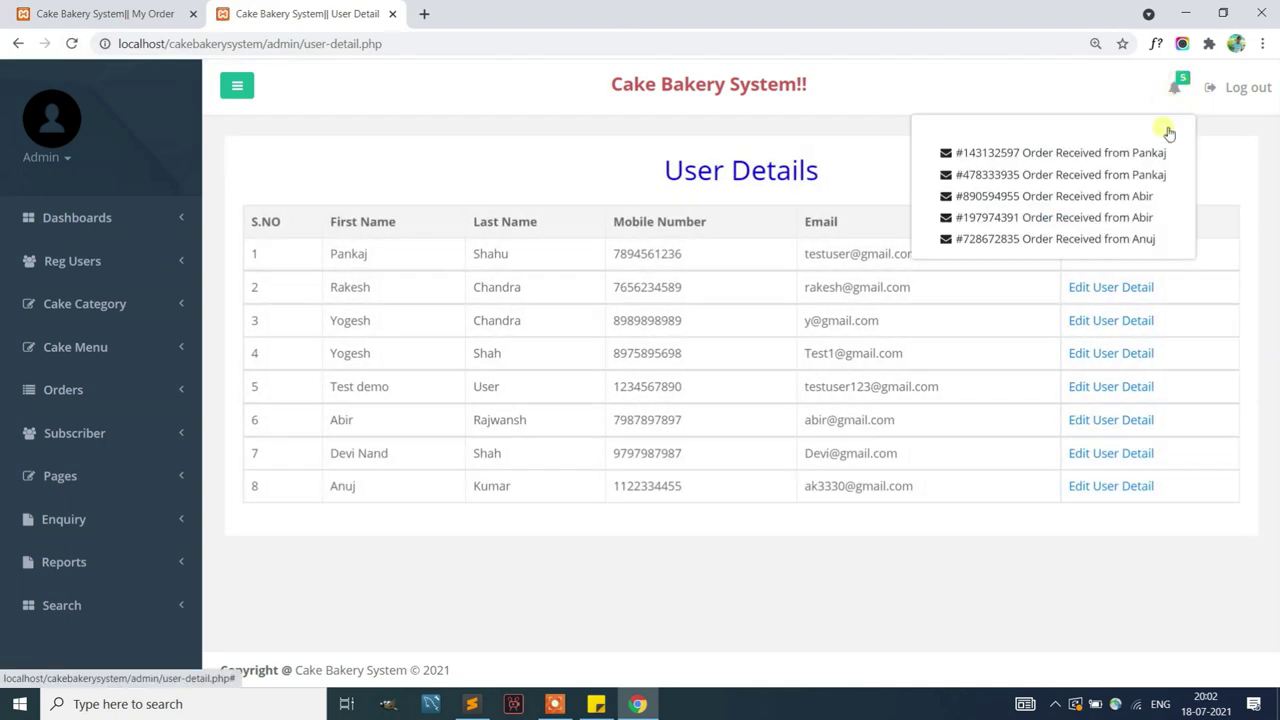
pyautogui.click(1105, 239)
pyautogui.scroll(-3, 1080, 254)
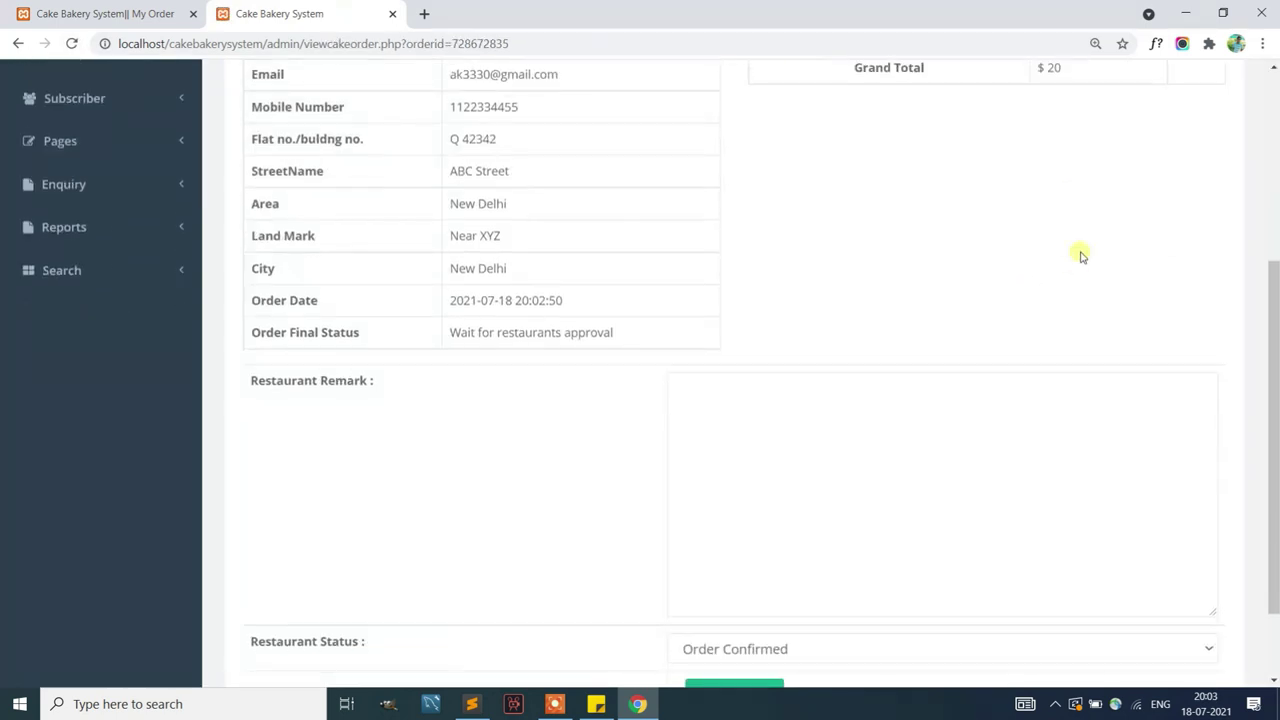
pyautogui.scroll(-2, 1060, 265)
# Save the order as Order Confirmed with remark 'Order is Confirmed', then return to the customer tab
pyautogui.click(923, 331)
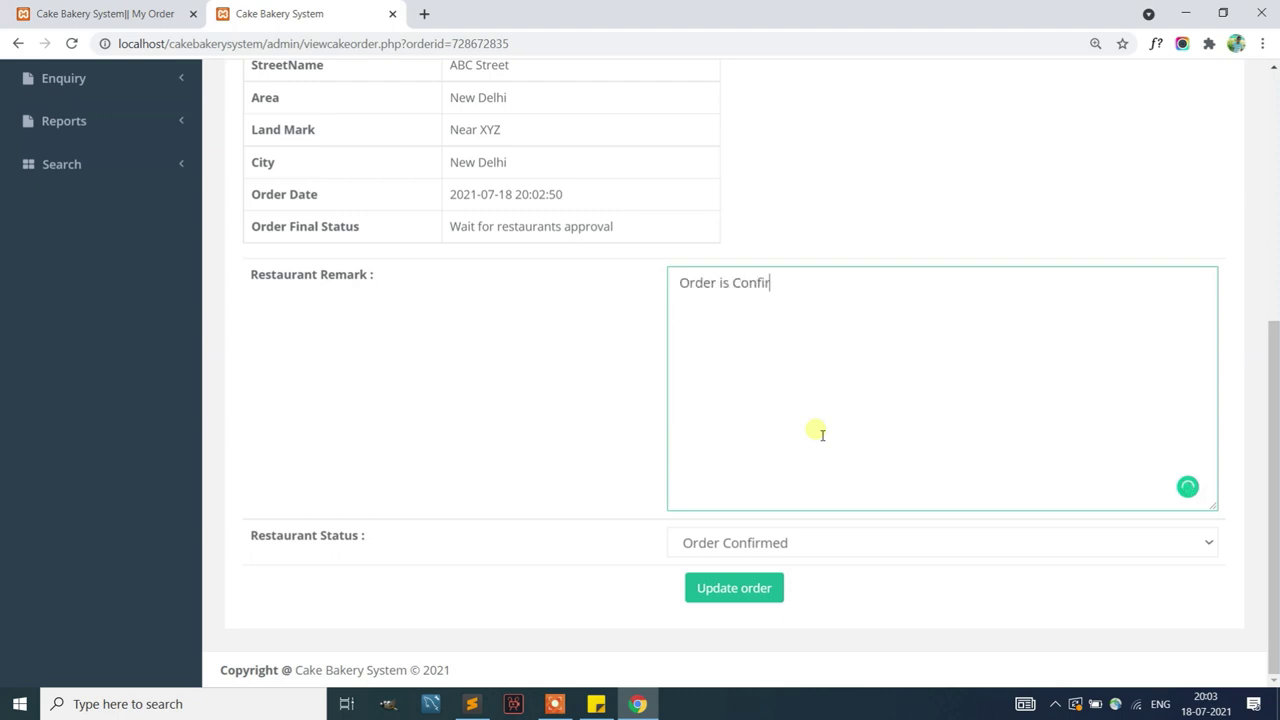
pyautogui.click(731, 540)
pyautogui.click(731, 537)
pyautogui.click(733, 588)
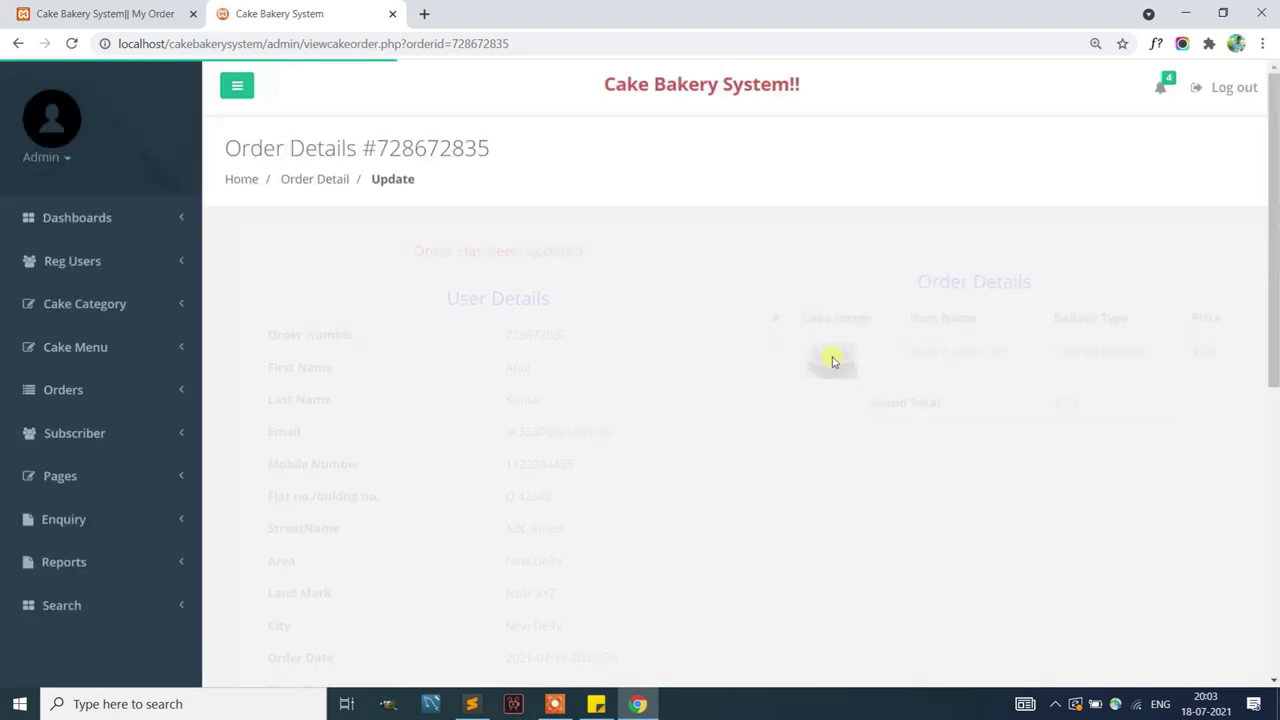
pyautogui.scroll(-6, 845, 295)
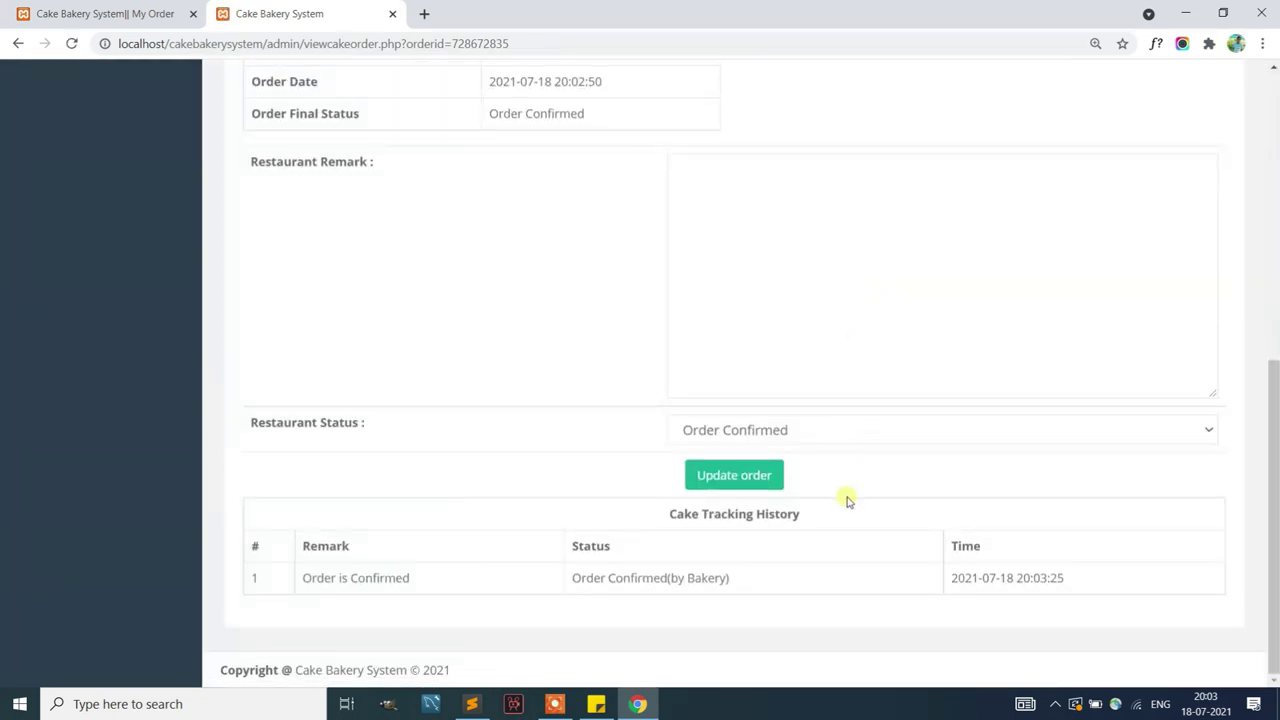
pyautogui.moveTo(766, 558); pyautogui.dragTo(317, 550)
pyautogui.click(105, 13)
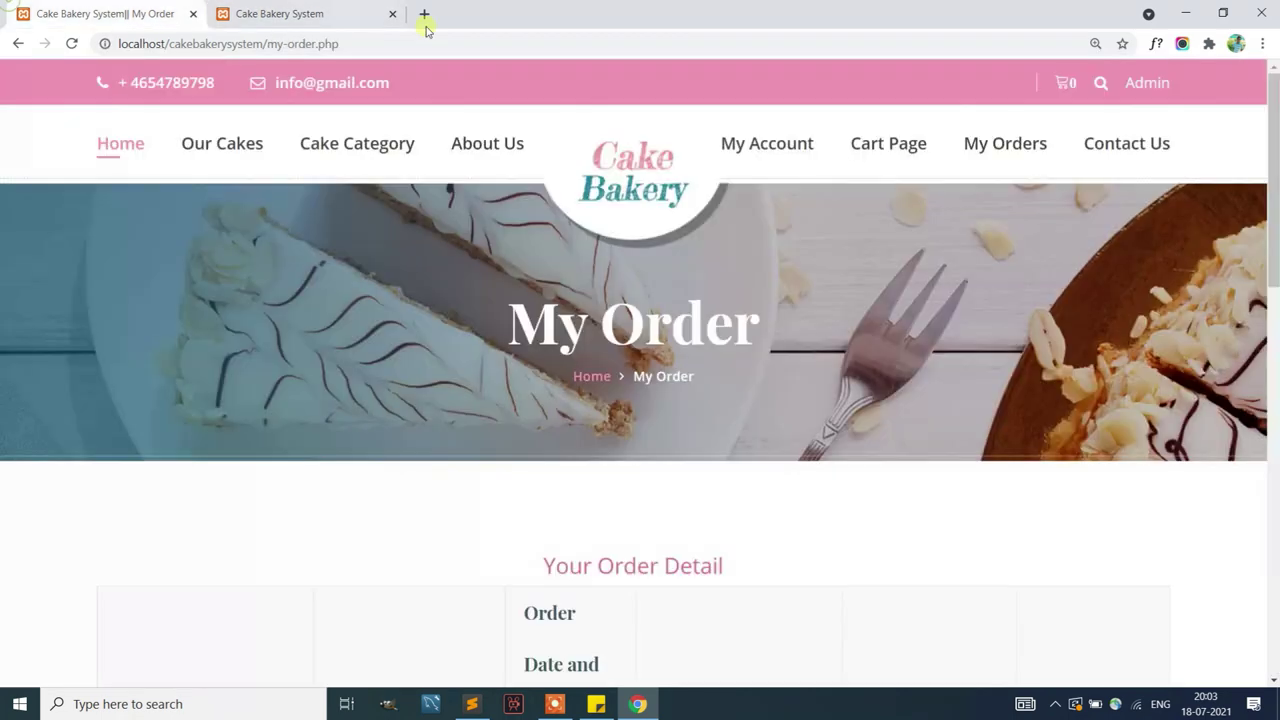
# Reopen My Orders and check the order's tracking history
pyautogui.click(996, 145)
pyautogui.scroll(-5, 737, 400)
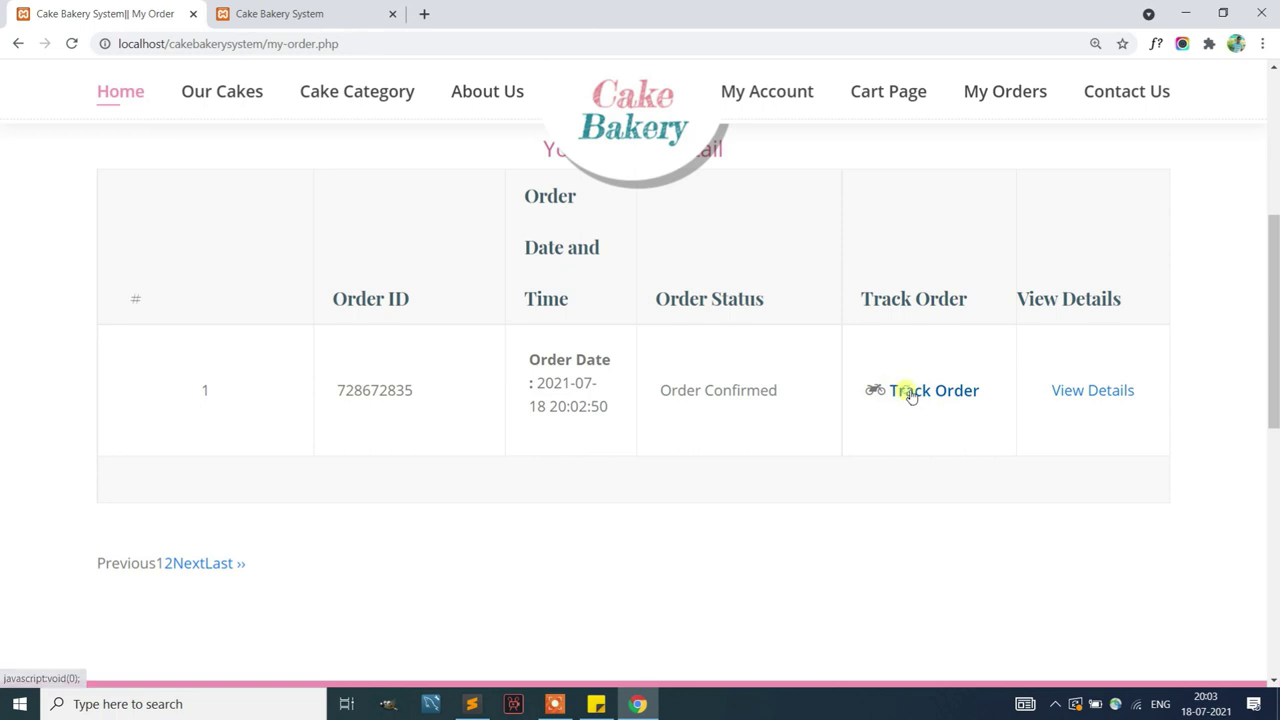
pyautogui.click(908, 391)
pyautogui.click(488, 15)
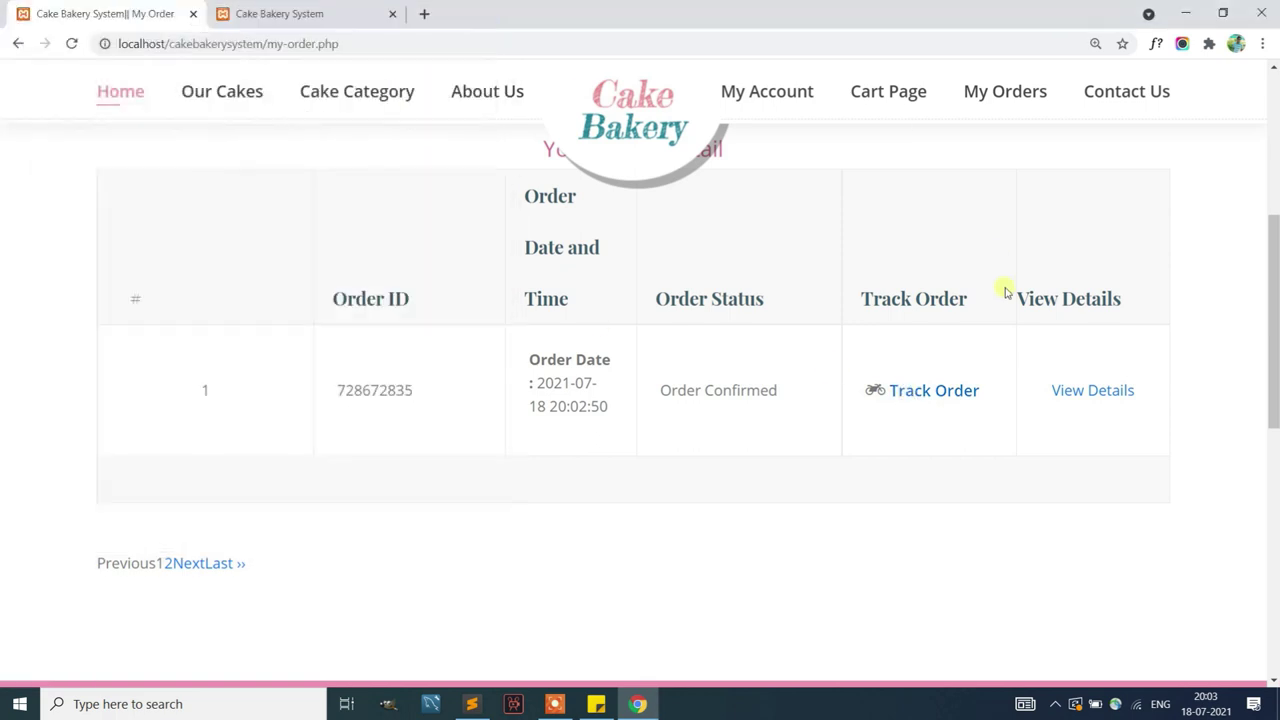
# Review the order's full details, then go back to the admin order page
pyautogui.click(1108, 398)
pyautogui.scroll(-5, 749, 429)
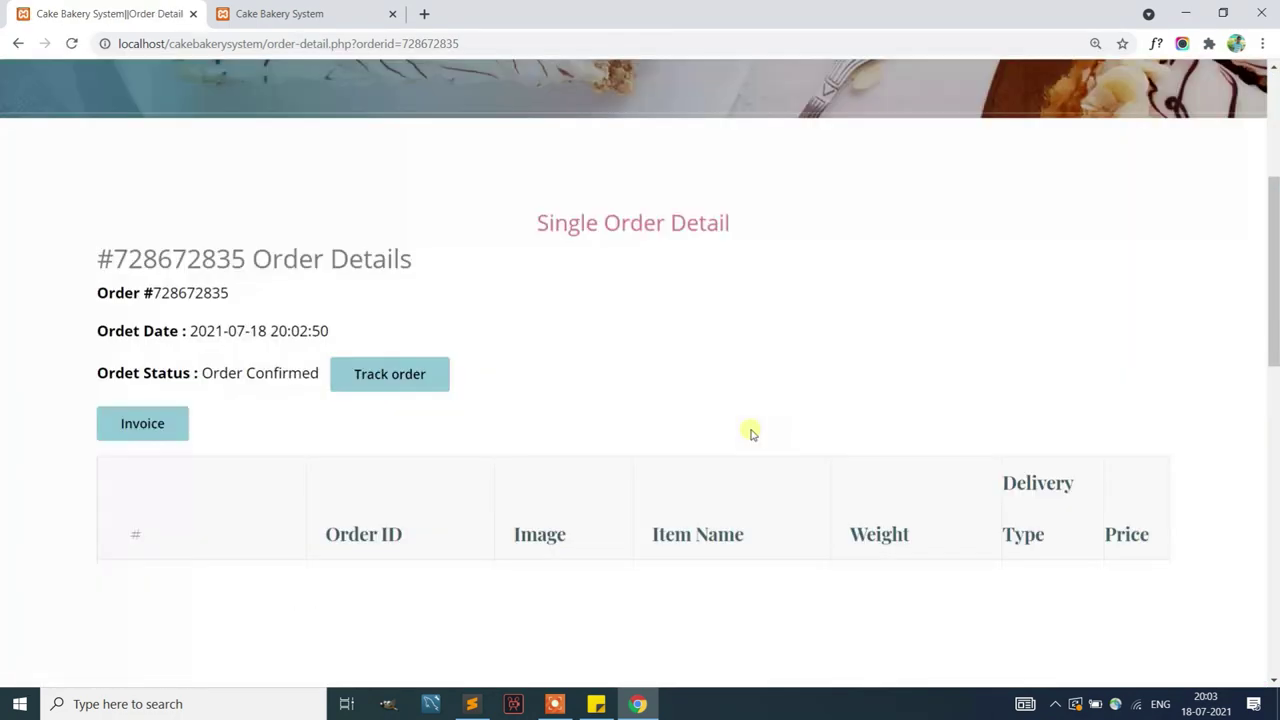
pyautogui.scroll(-3, 752, 432)
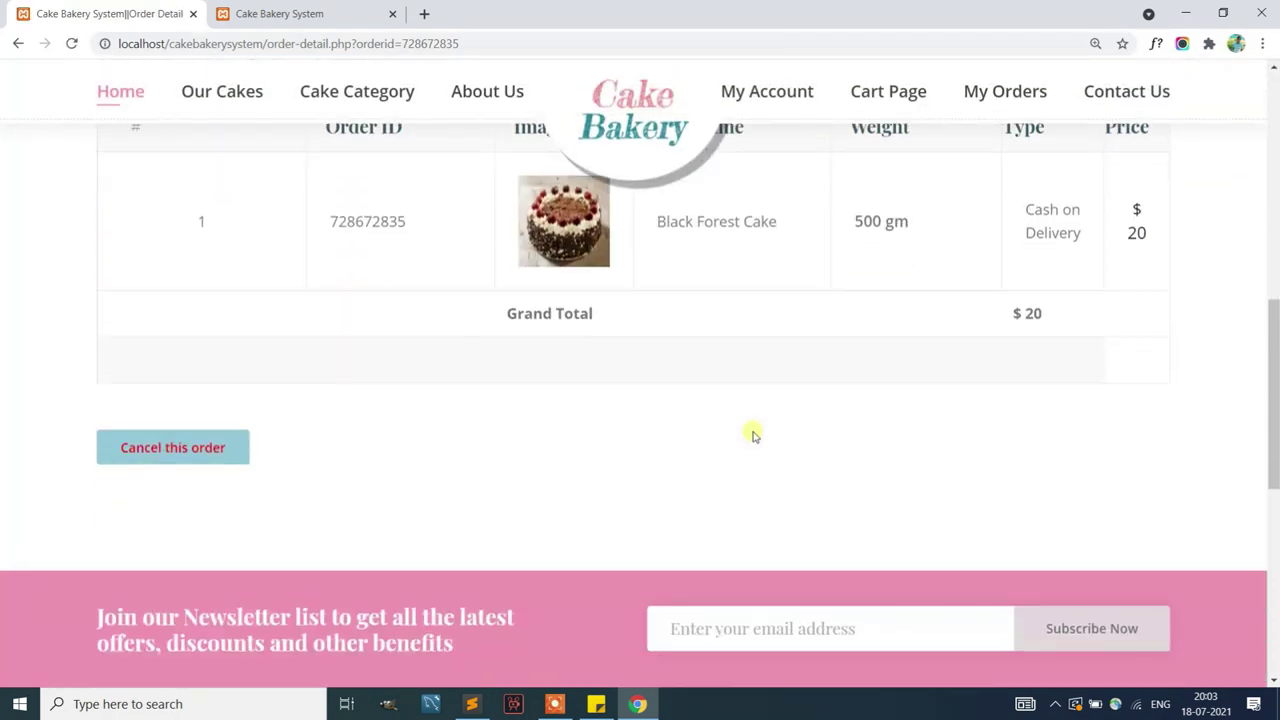
pyautogui.scroll(-1, 754, 434)
pyautogui.scroll(5, 754, 434)
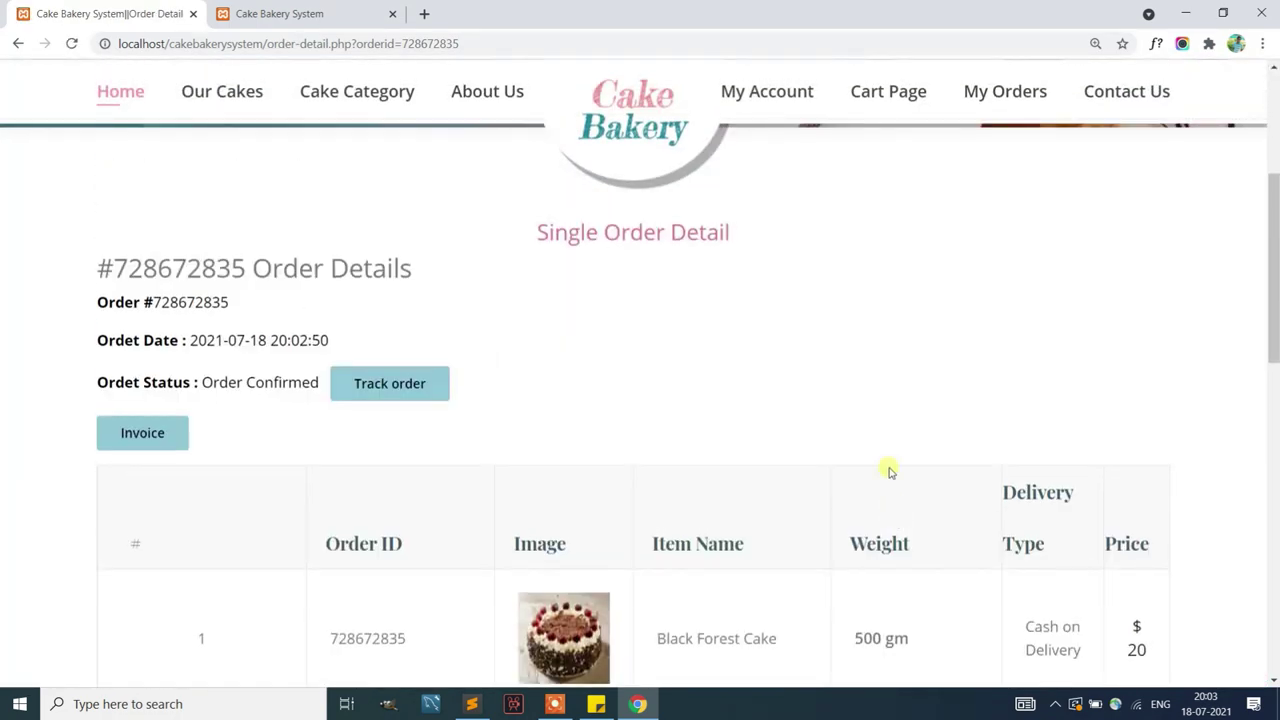
pyautogui.click(279, 13)
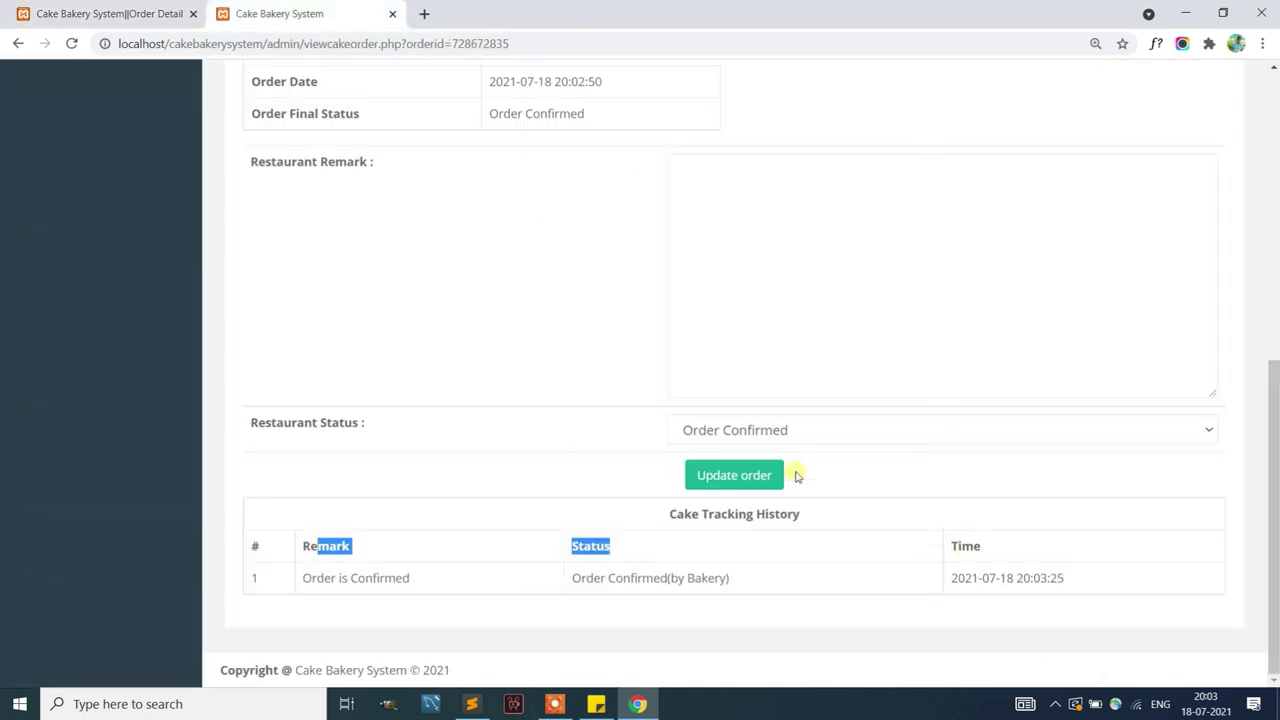
# Update the order to Cake Pickup with remark 'The cake is Picked up.'
pyautogui.click(738, 429)
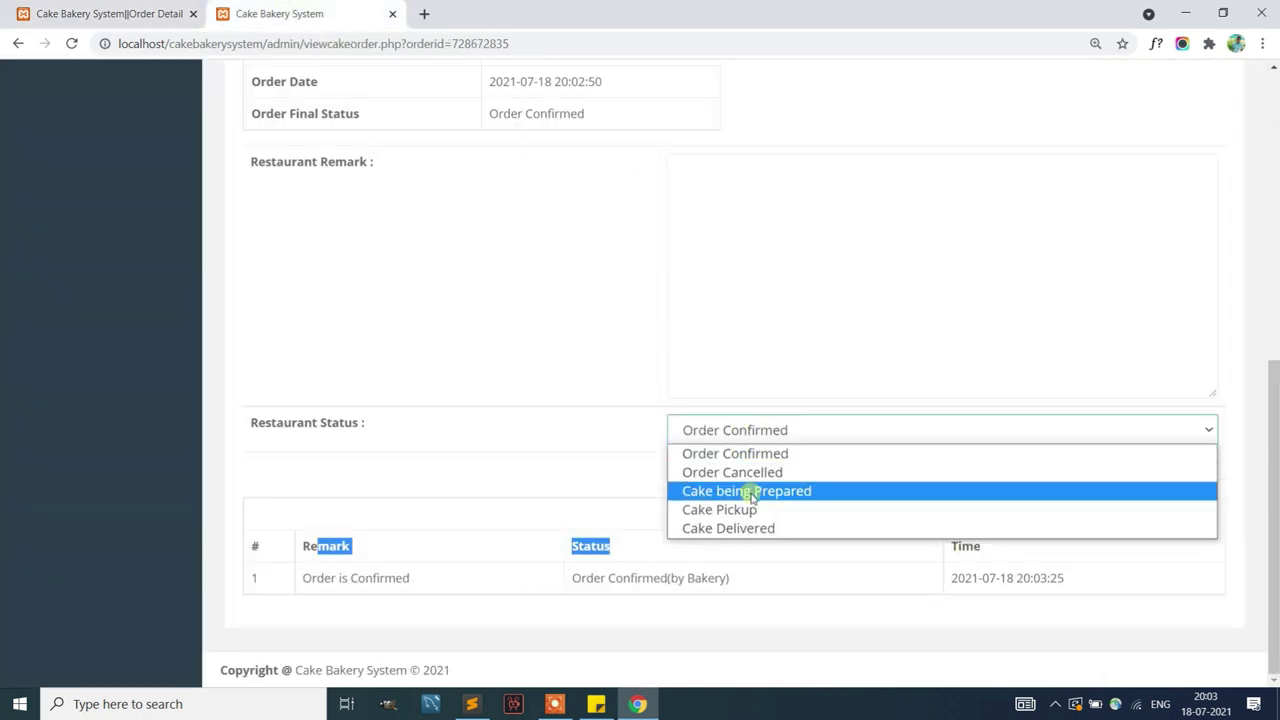
pyautogui.click(725, 510)
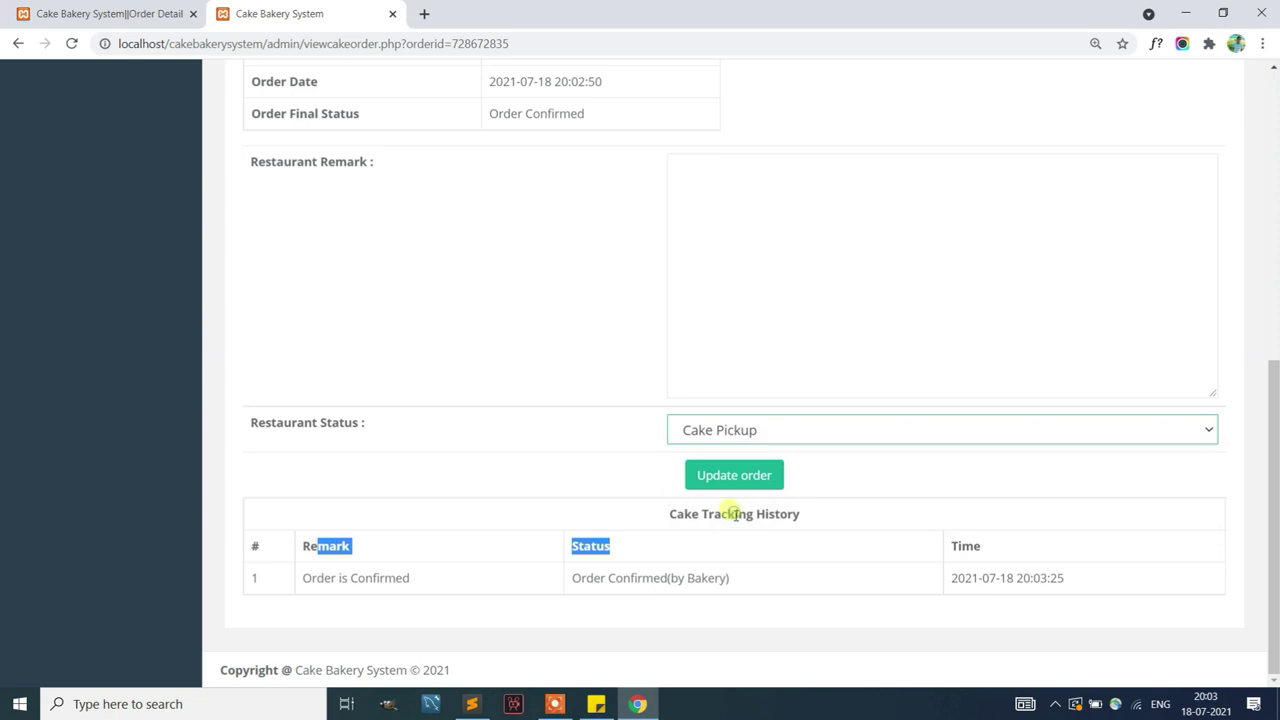
pyautogui.click(756, 328)
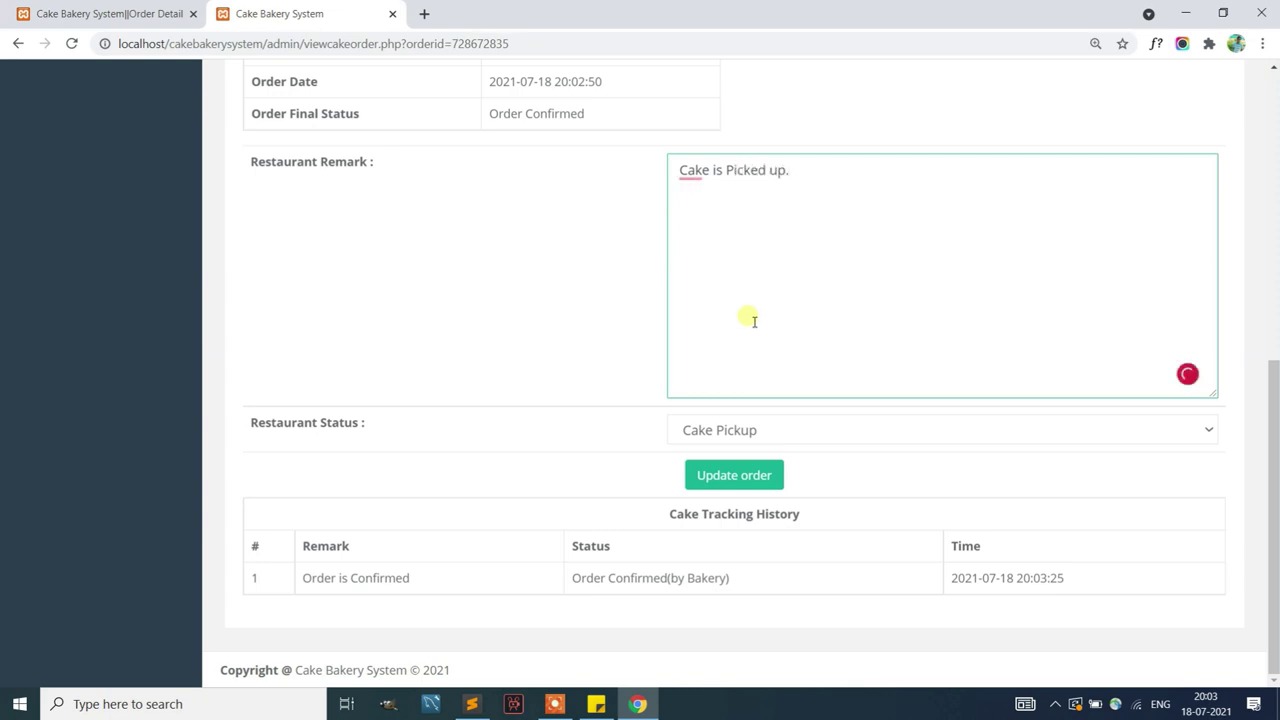
pyautogui.moveTo(696, 171)
pyautogui.click(709, 216)
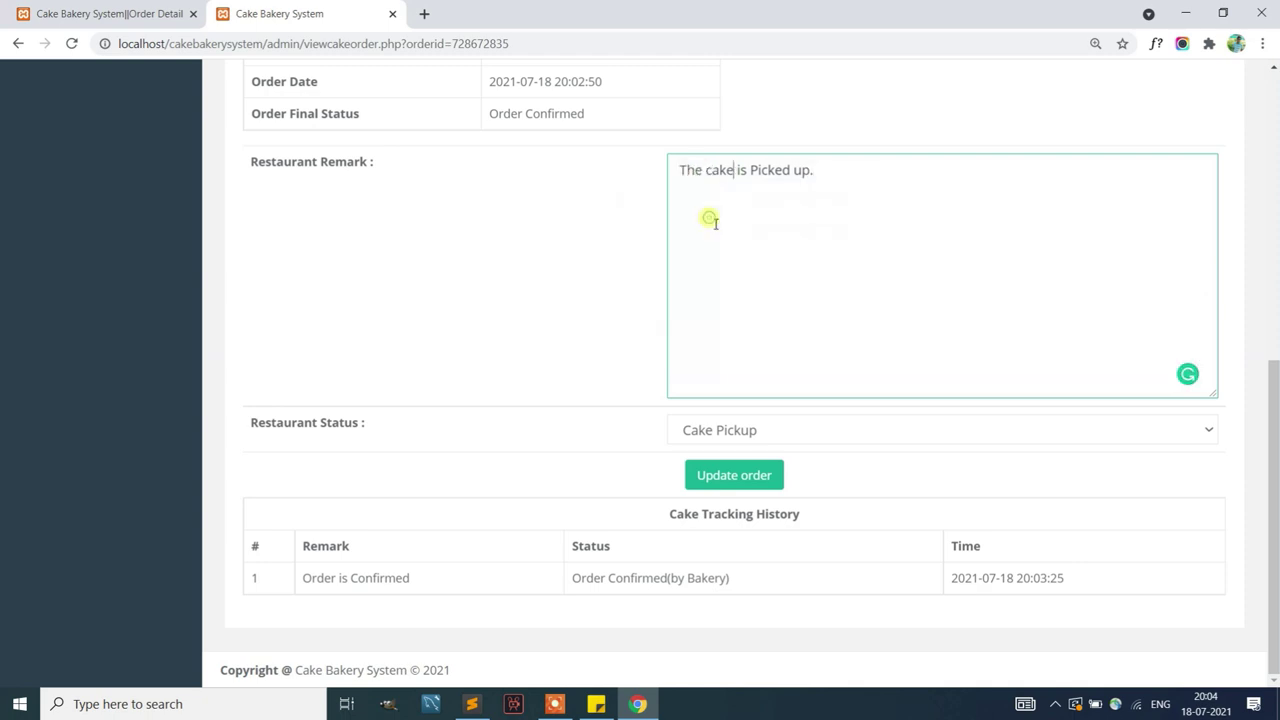
pyautogui.click(752, 475)
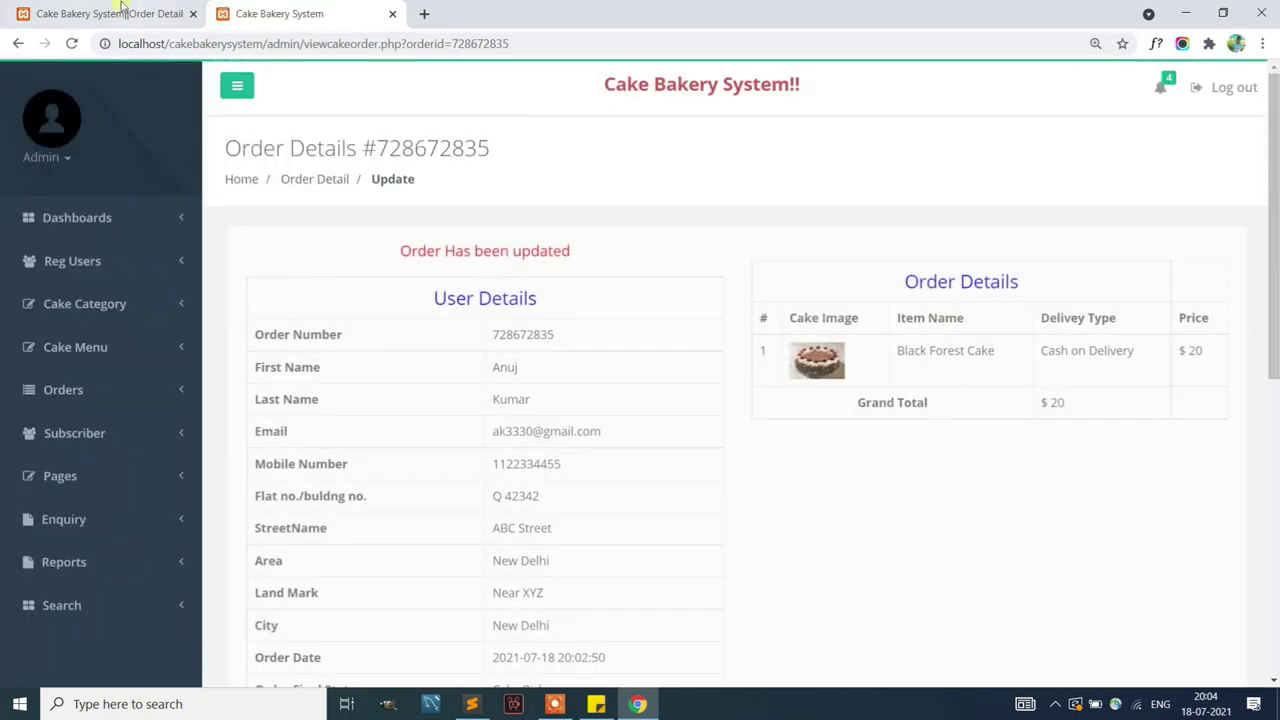
# Reload the customer's order, verify tracking lists the Cake Pickup entry, then return to admin
pyautogui.click(100, 14)
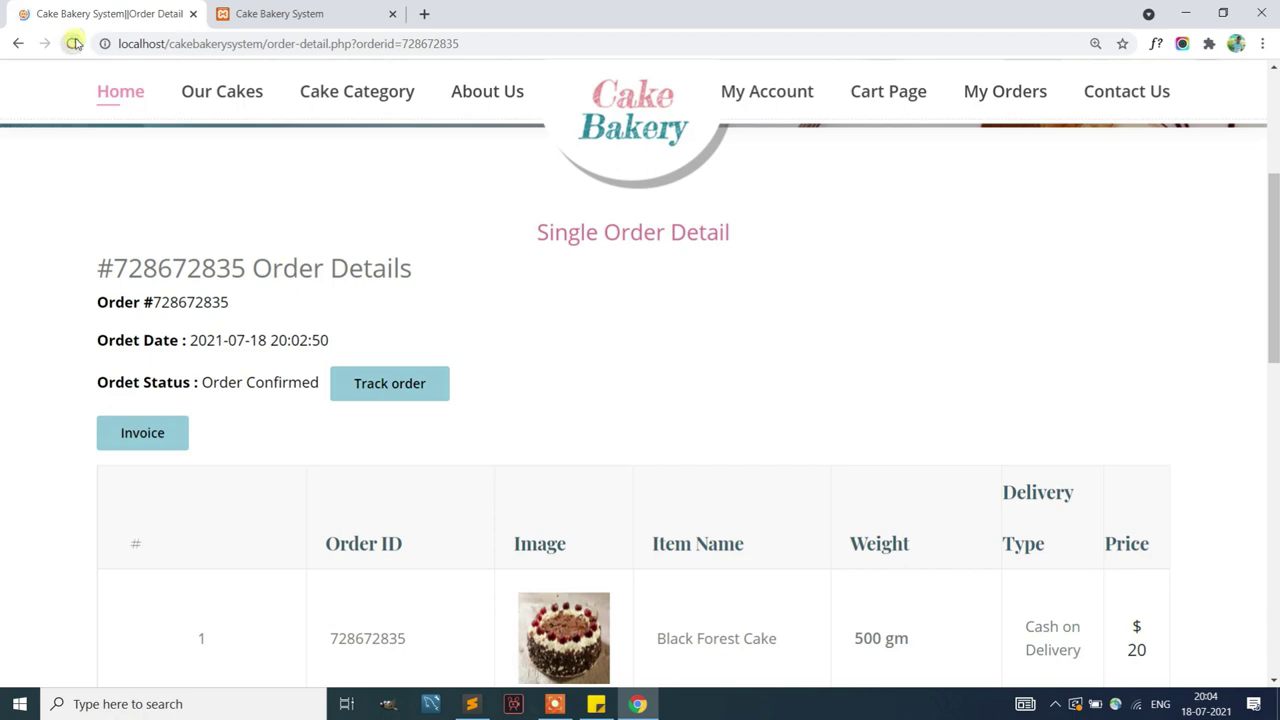
pyautogui.click(74, 43)
pyautogui.scroll(-3, 428, 363)
pyautogui.scroll(3, 429, 366)
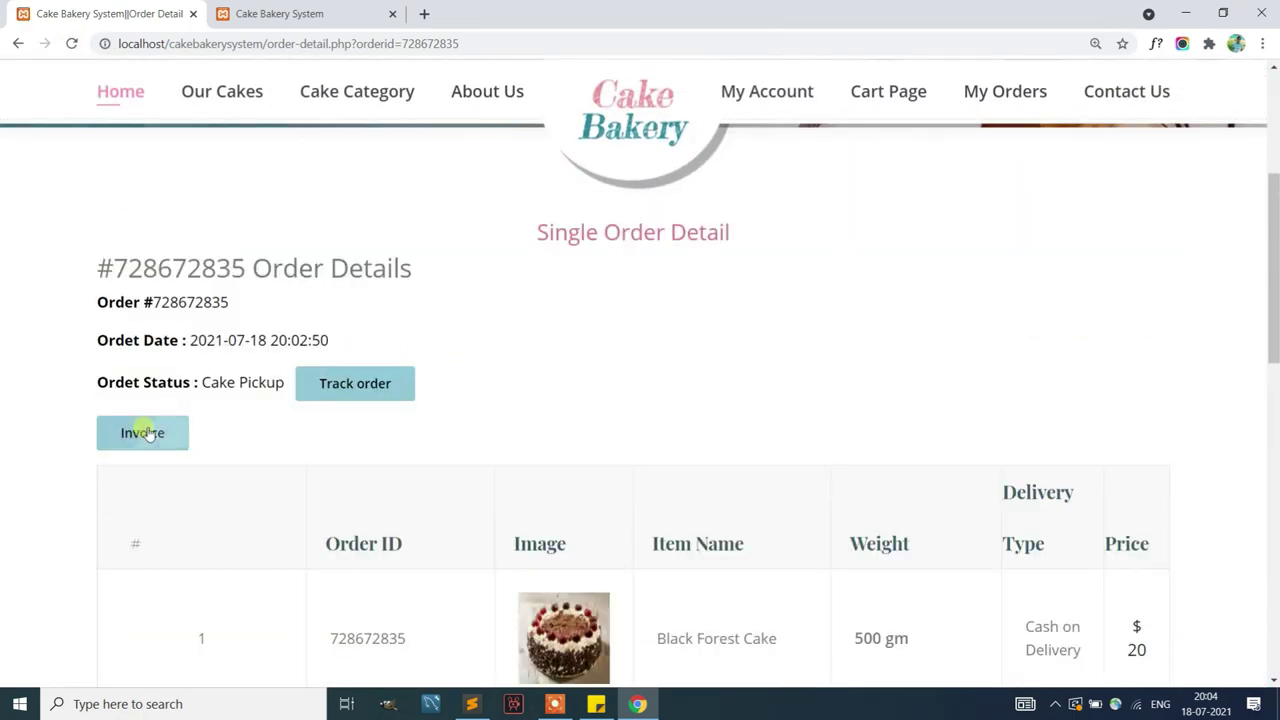
pyautogui.click(374, 383)
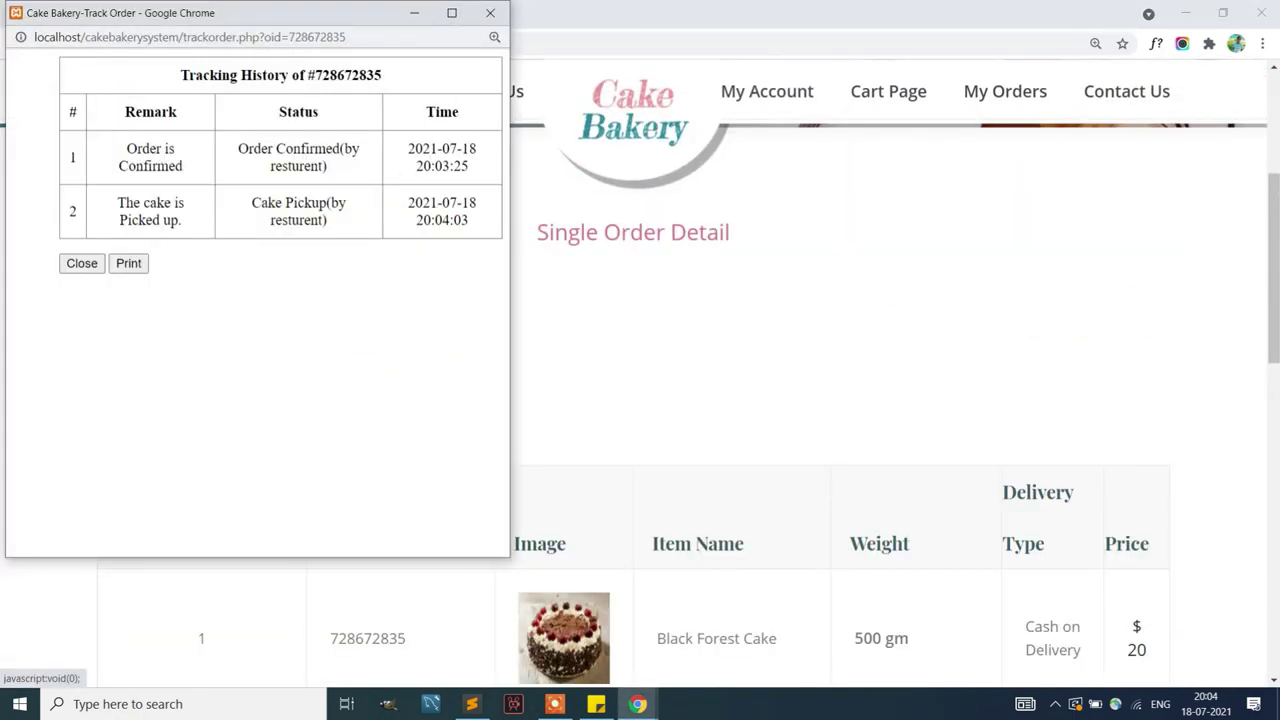
pyautogui.click(490, 12)
pyautogui.click(300, 13)
pyautogui.scroll(-4, 823, 443)
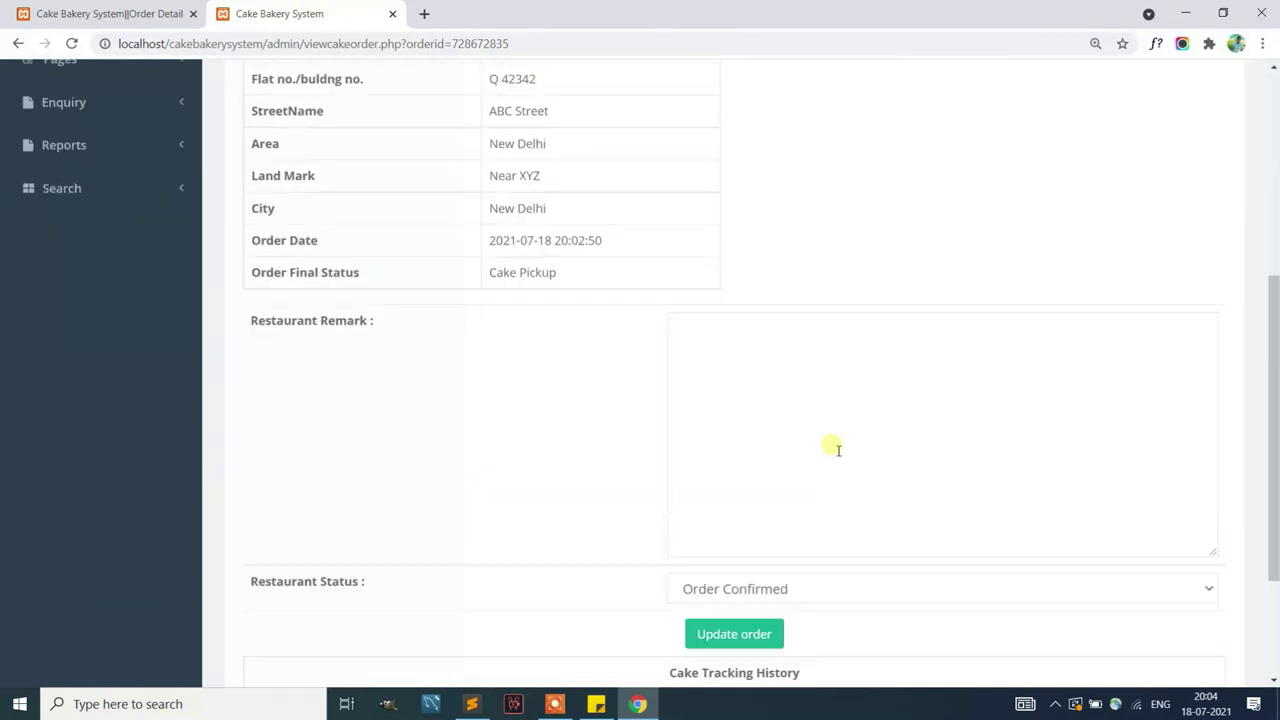
# Update the order to Cake Delivered with remark 'The Cake is Delivered'
pyautogui.scroll(-2, 838, 450)
pyautogui.click(786, 397)
pyautogui.click(729, 494)
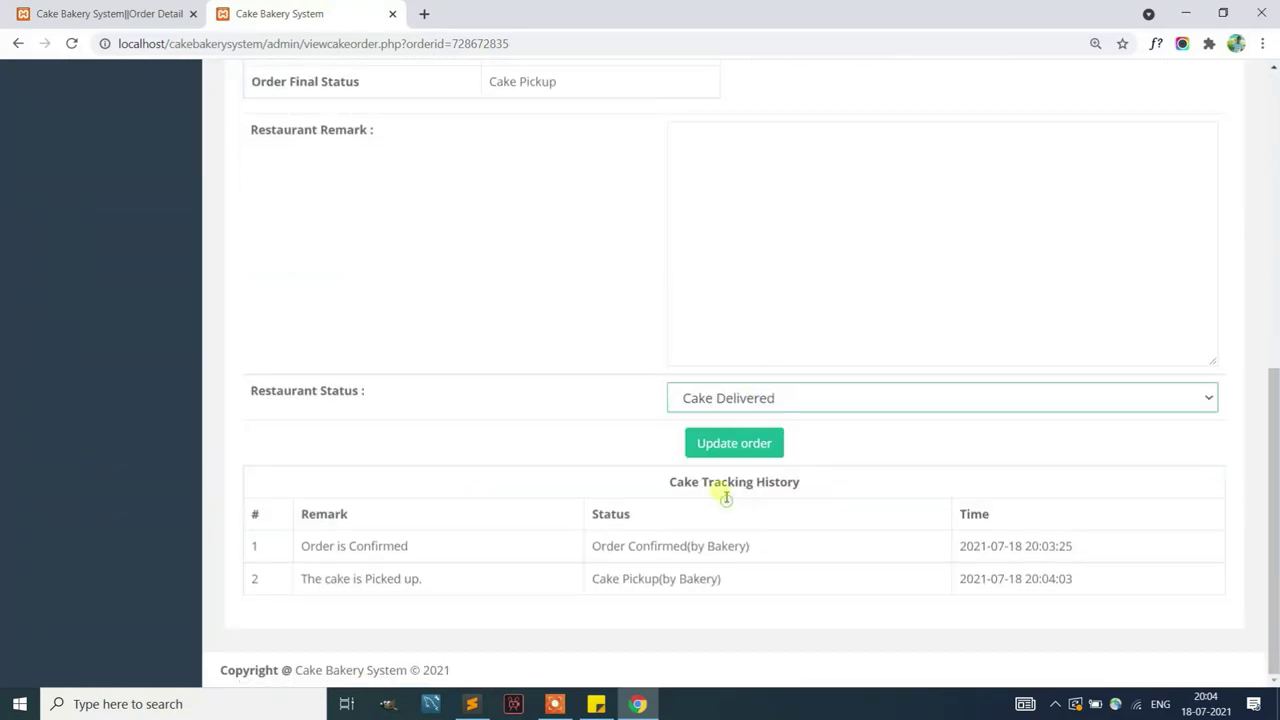
pyautogui.click(772, 316)
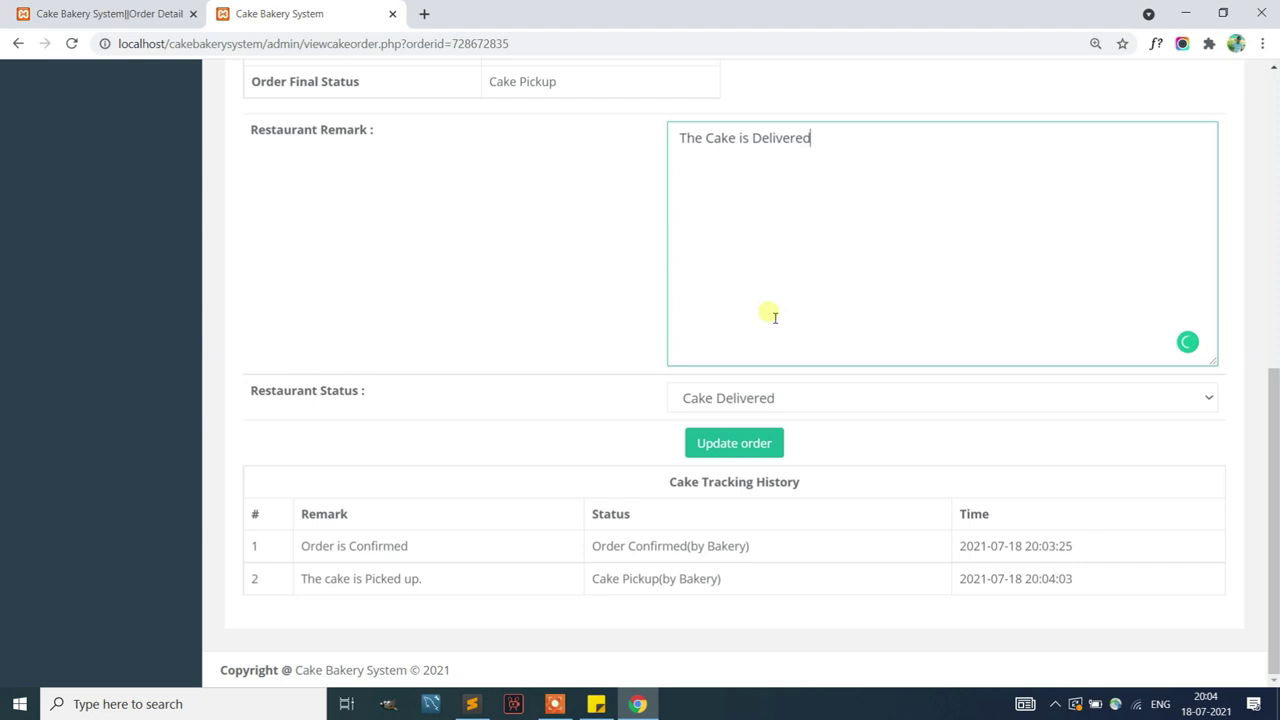
pyautogui.click(757, 444)
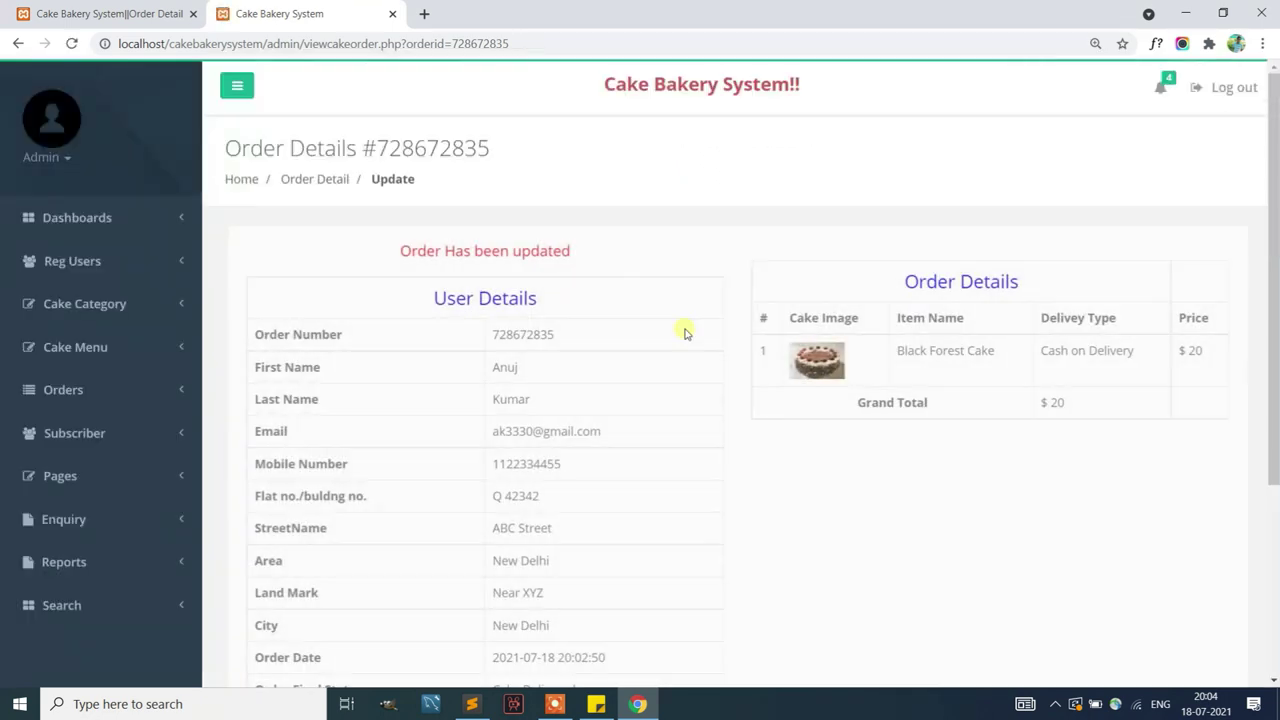
pyautogui.scroll(-3, 685, 331)
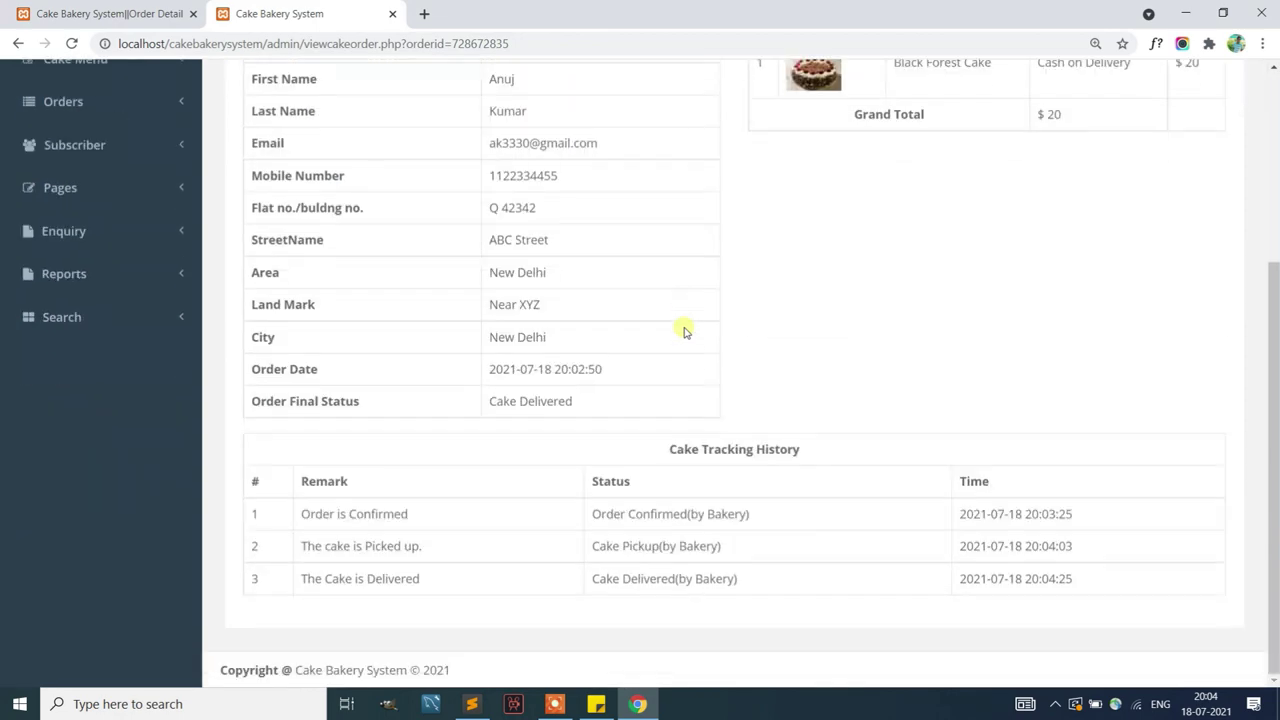
pyautogui.click(100, 14)
pyautogui.click(72, 43)
pyautogui.scroll(-3, 600, 395)
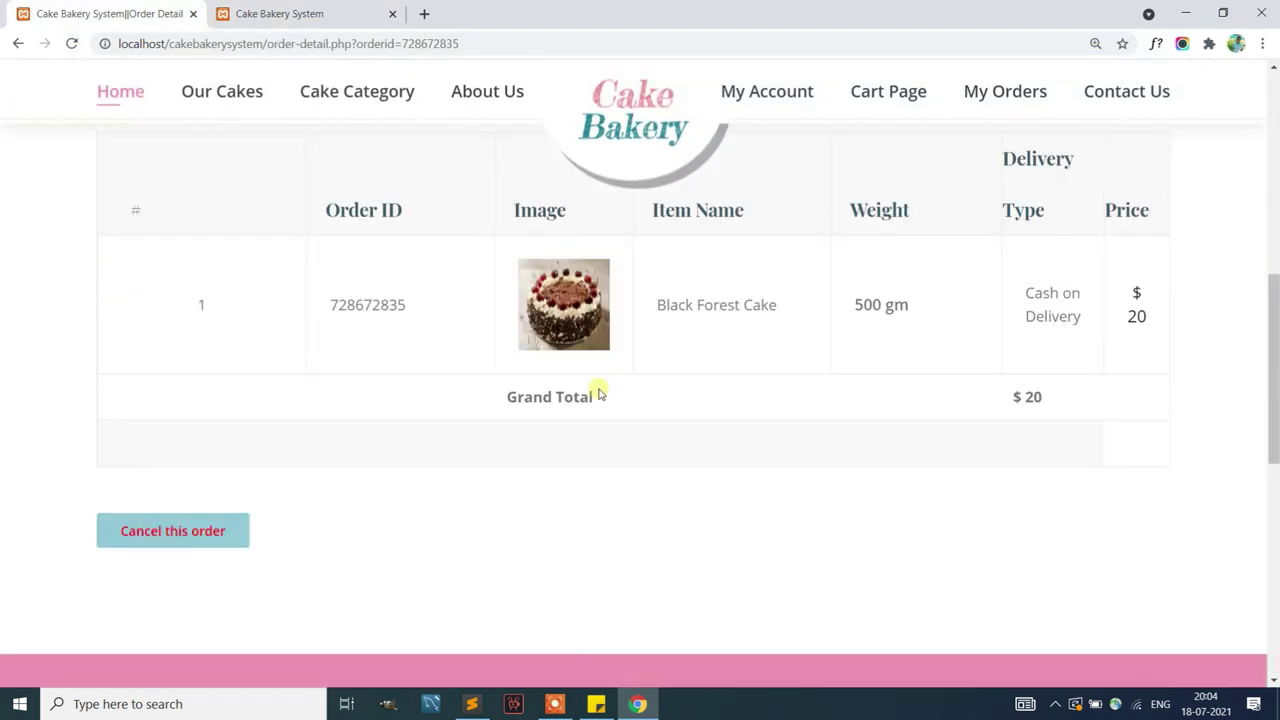
pyautogui.scroll(2, 600, 395)
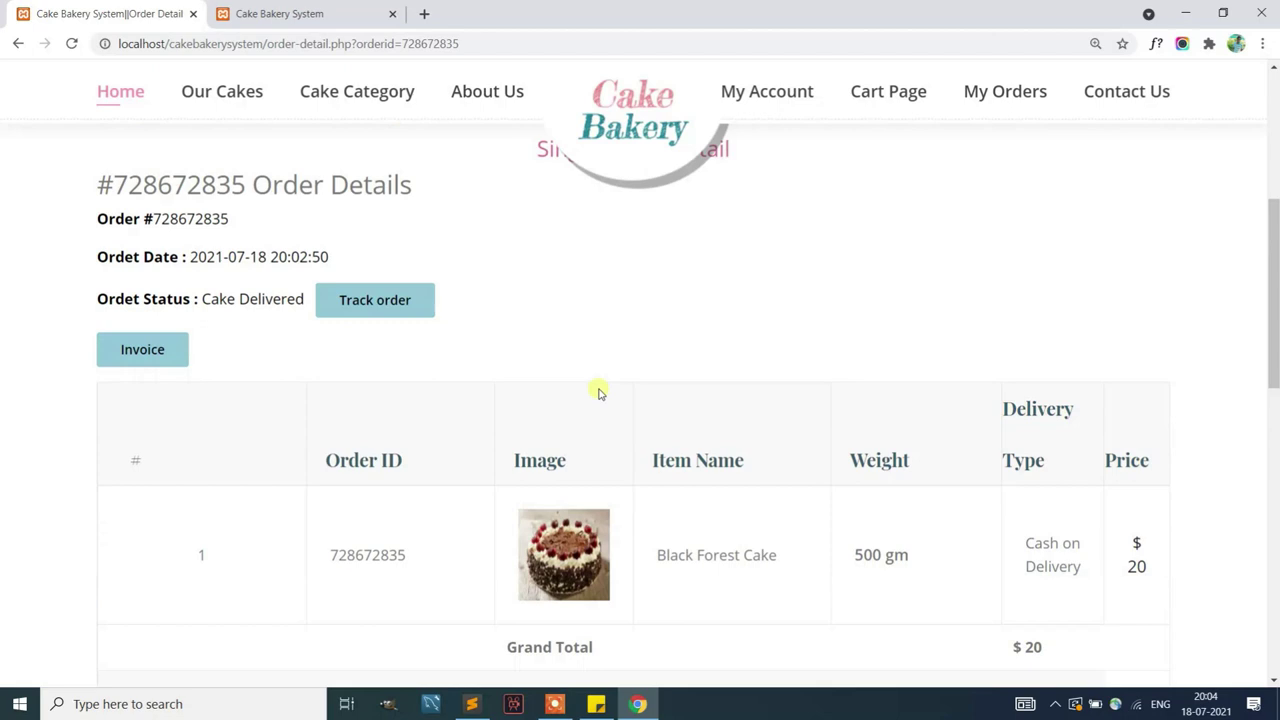
pyautogui.click(381, 296)
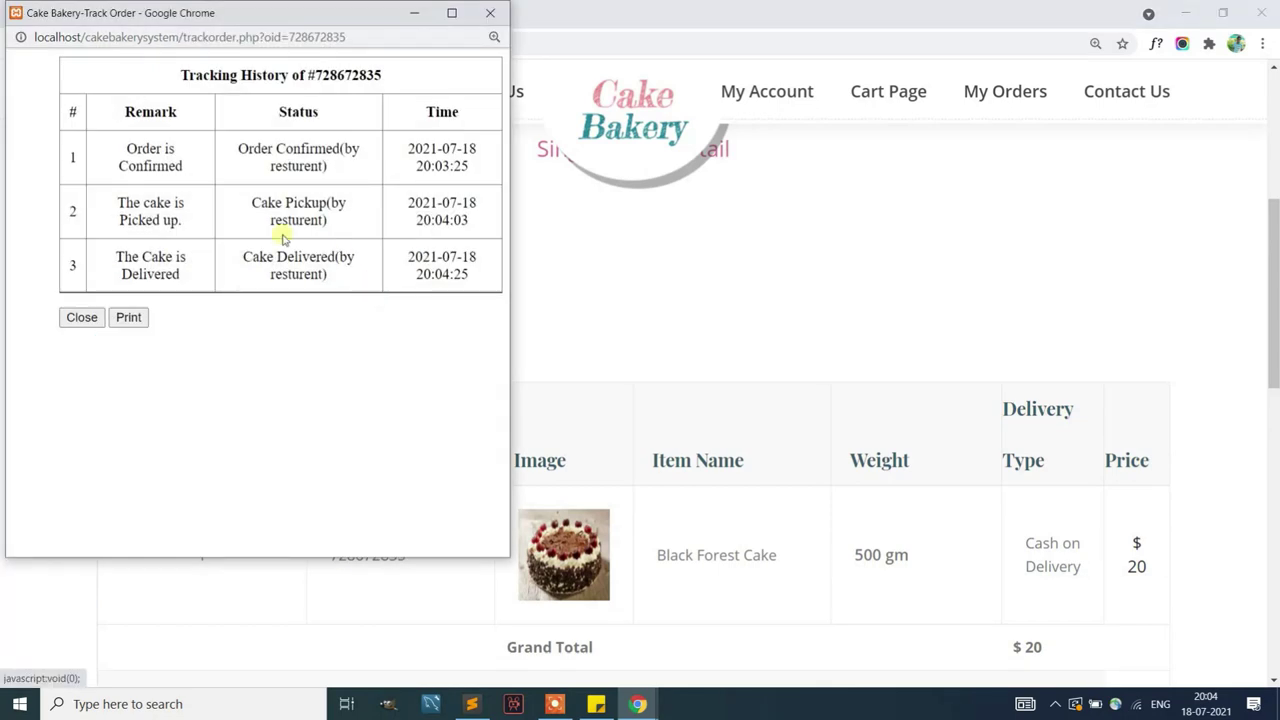
pyautogui.click(128, 319)
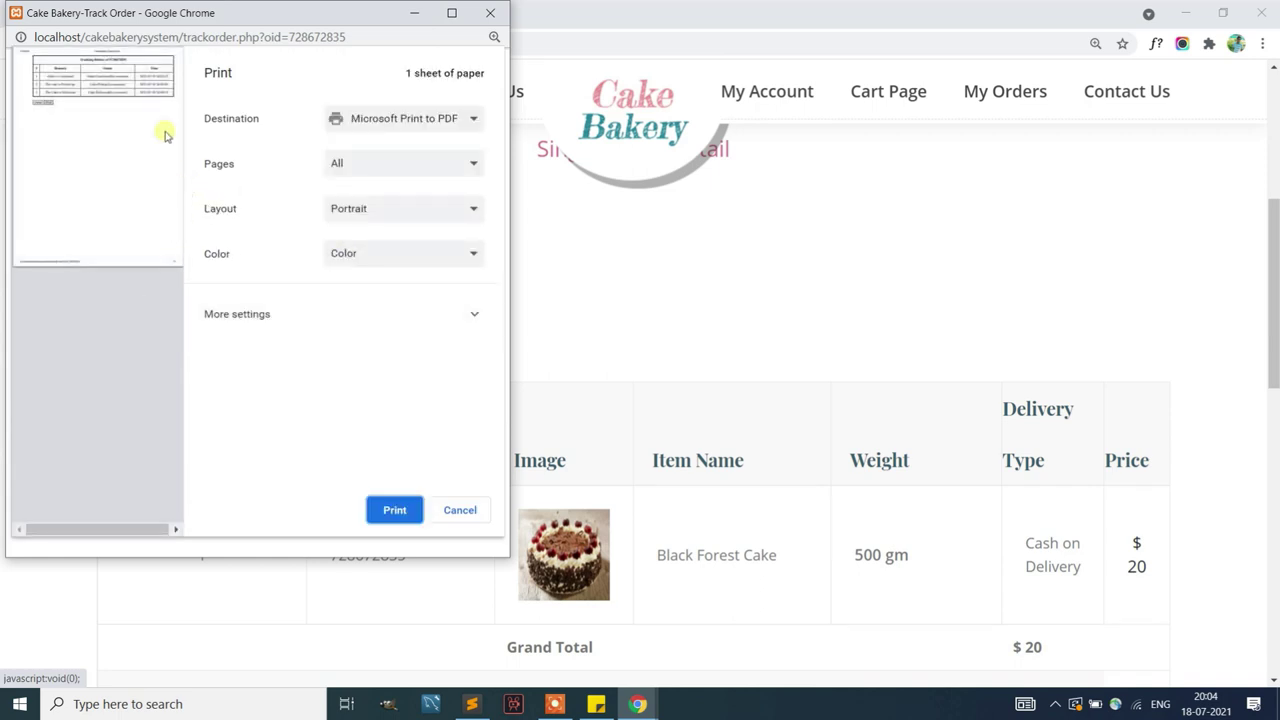
pyautogui.click(462, 520)
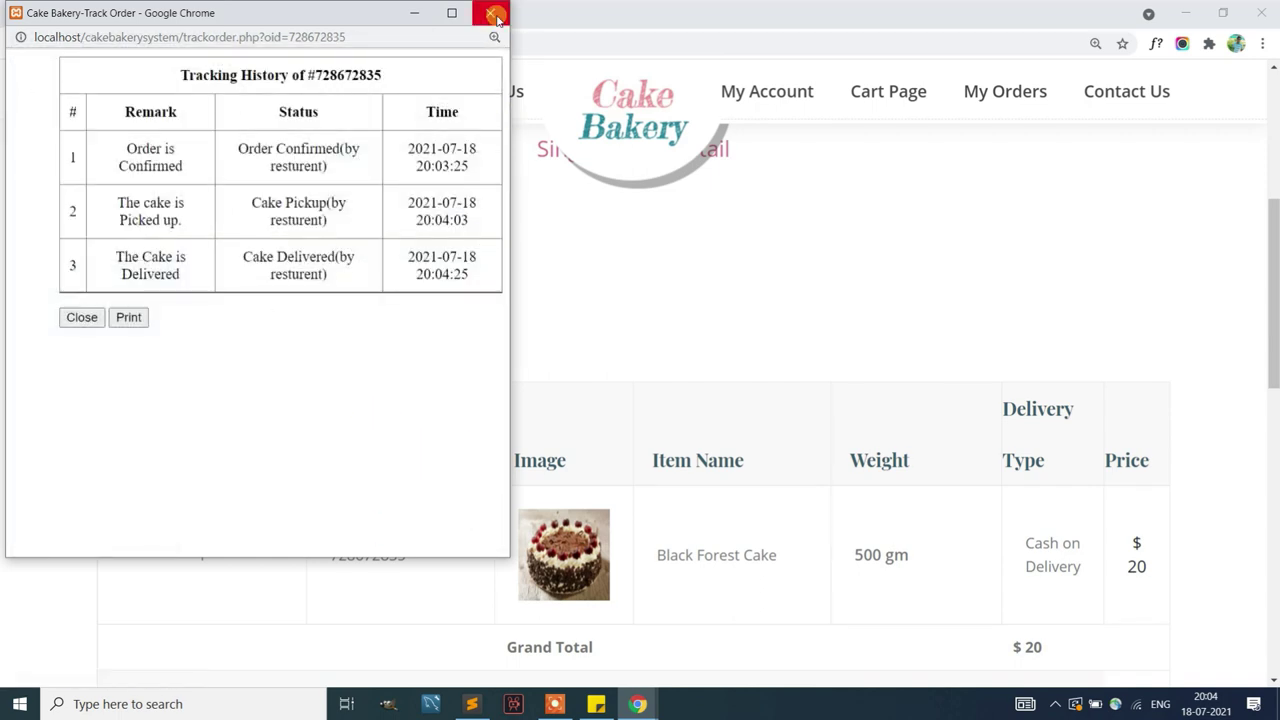
pyautogui.click(80, 317)
# View the order's $20 invoice, close it, and scroll back to the top
pyautogui.click(144, 349)
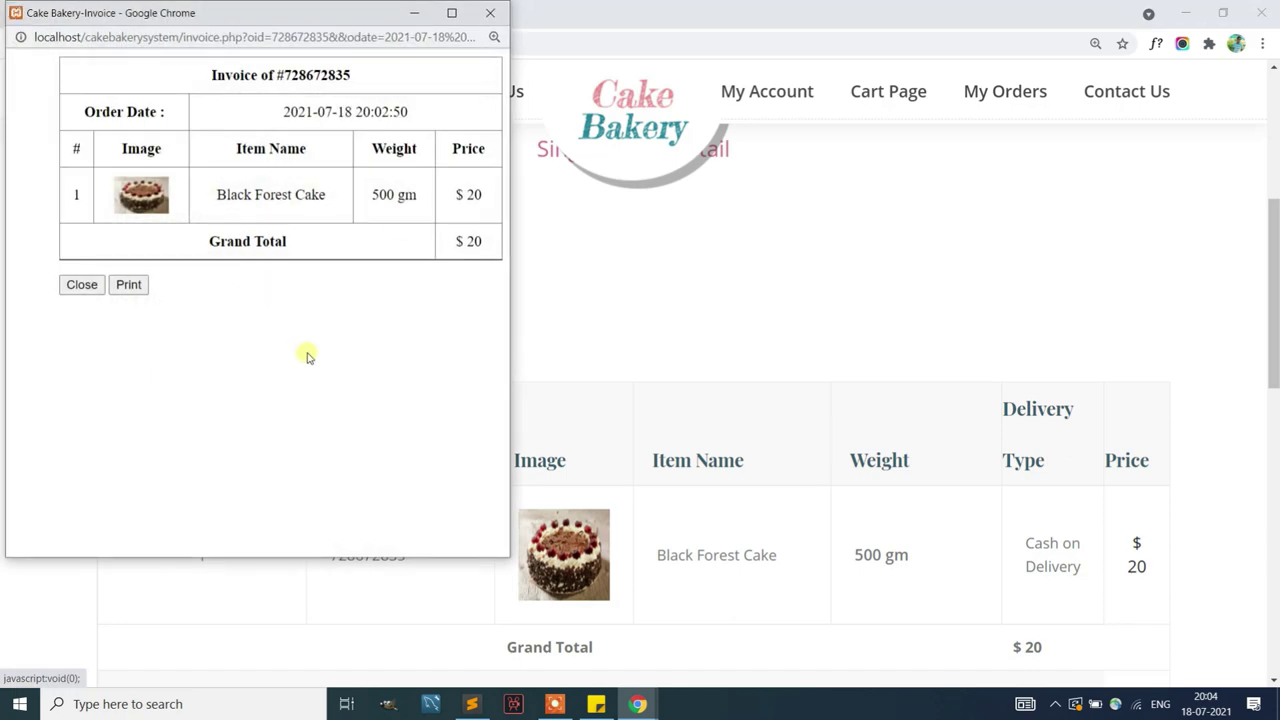
pyautogui.click(481, 18)
pyautogui.scroll(3, 371, 209)
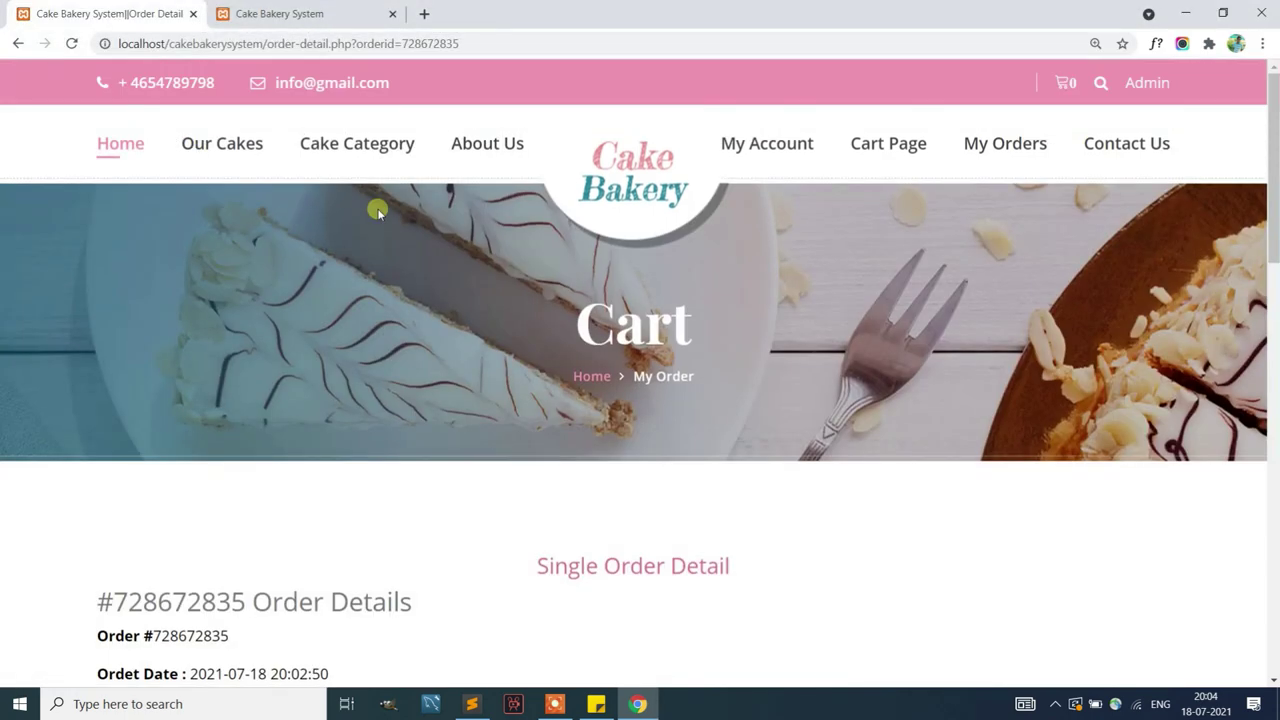
# Open the admin Subscriber list
pyautogui.click(131, 150)
pyautogui.click(279, 13)
pyautogui.scroll(2, 175, 218)
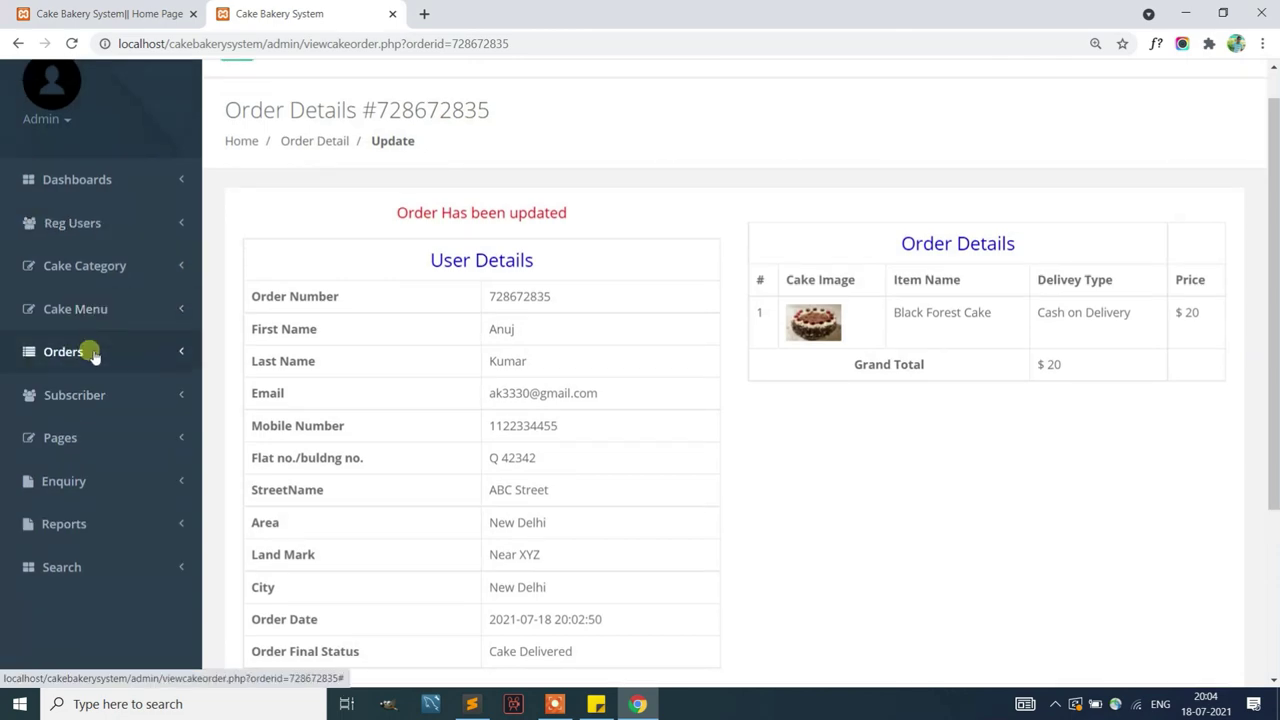
pyautogui.click(74, 395)
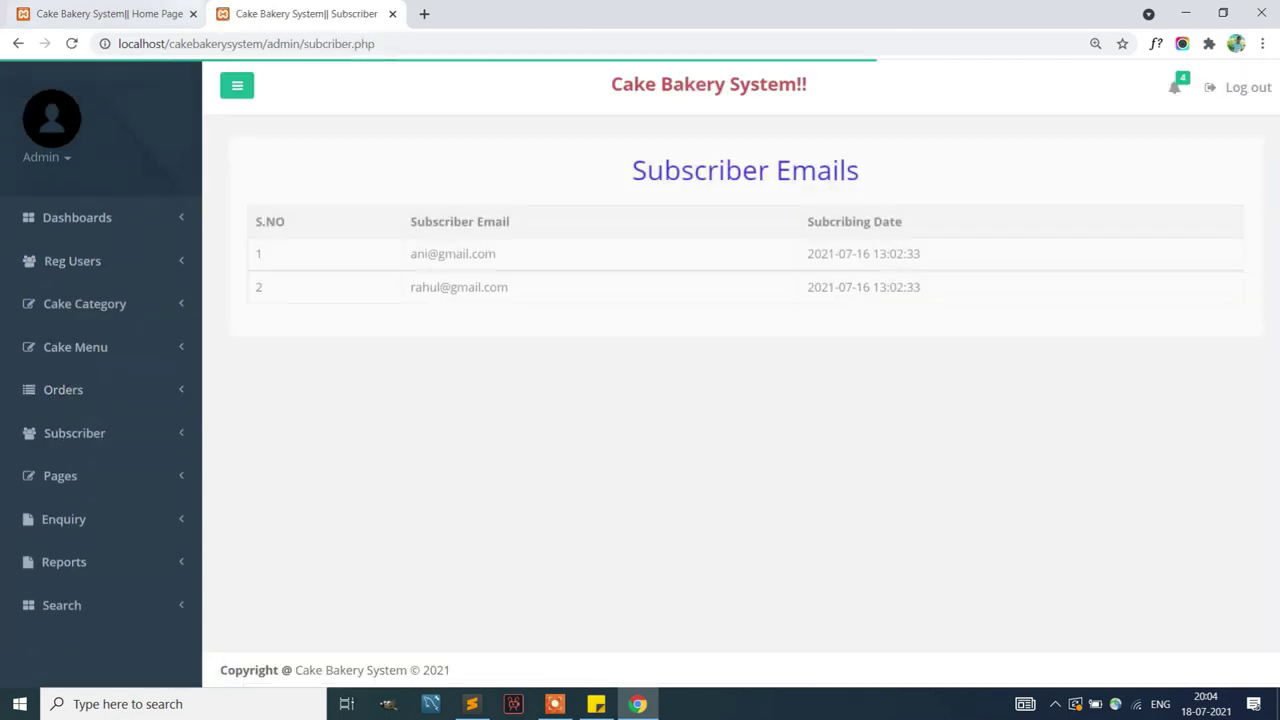
# Subscribe a test email address to the newsletter from the public homepage
pyautogui.click(178, 12)
pyautogui.scroll(-15, 549, 322)
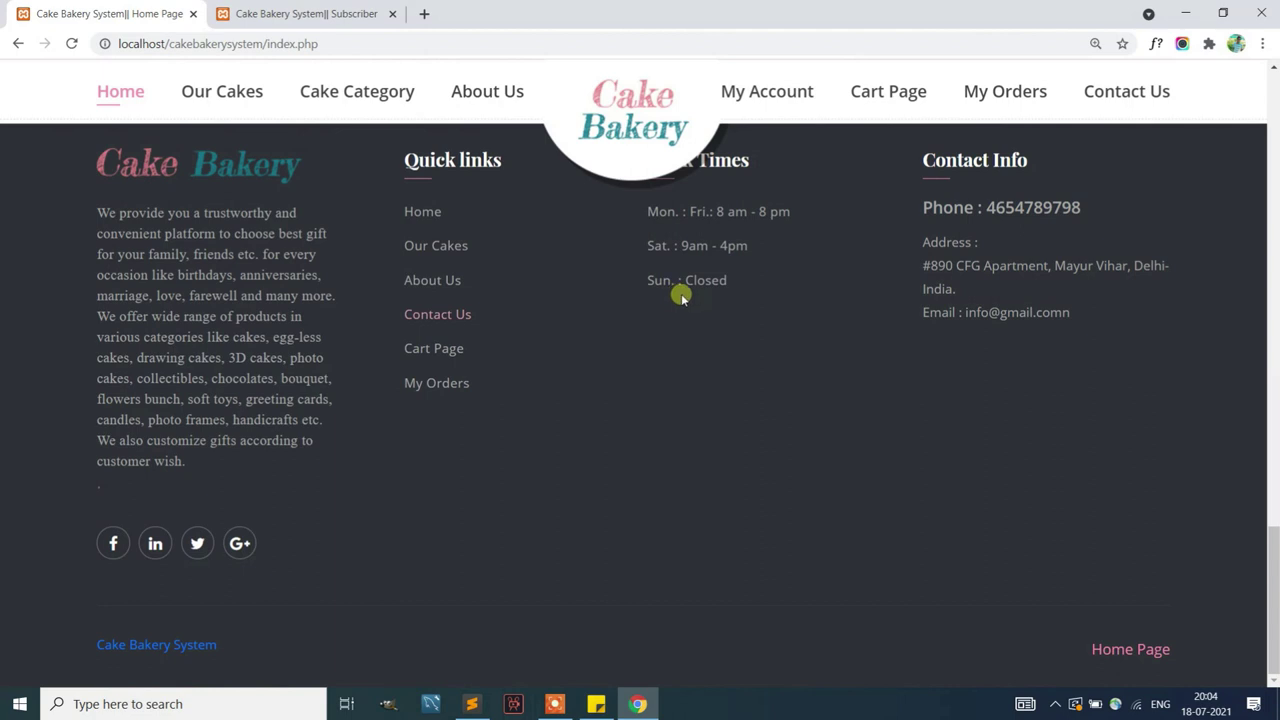
pyautogui.scroll(4, 680, 291)
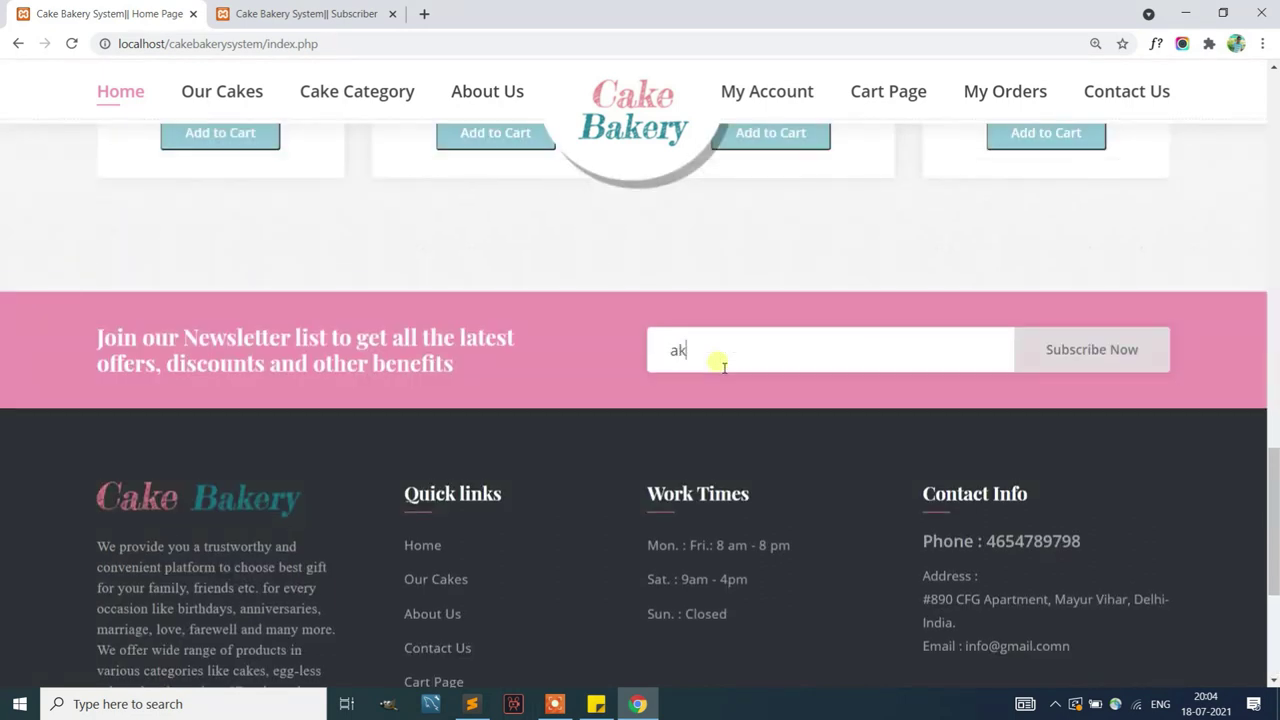
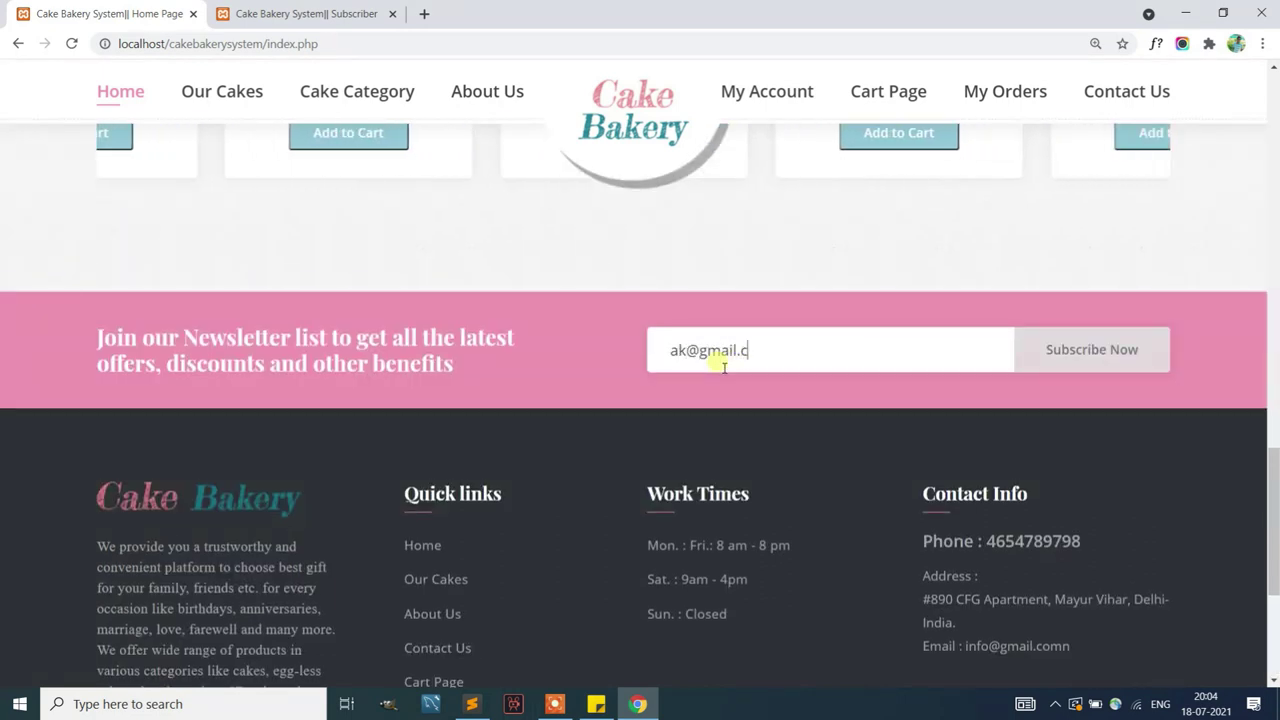
pyautogui.click(1080, 335)
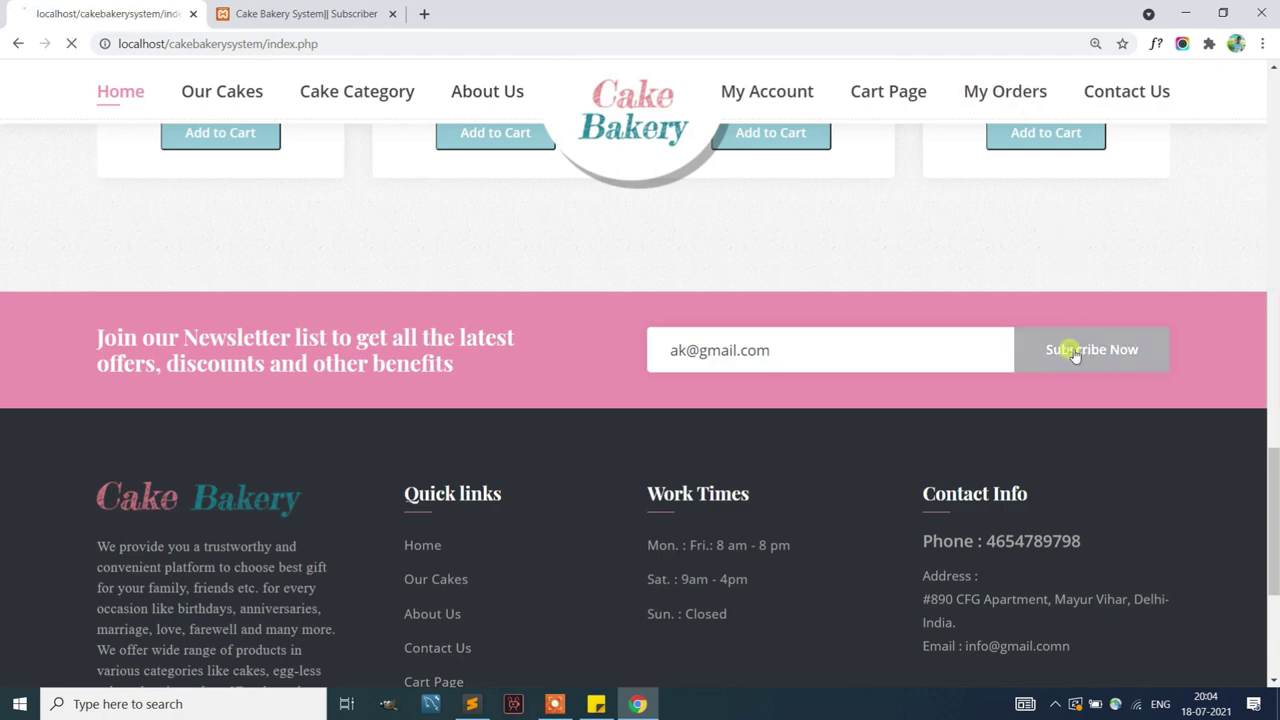
pyautogui.click(760, 134)
# Reload the admin Subscriber list and confirm the new third subscriber
pyautogui.click(366, 12)
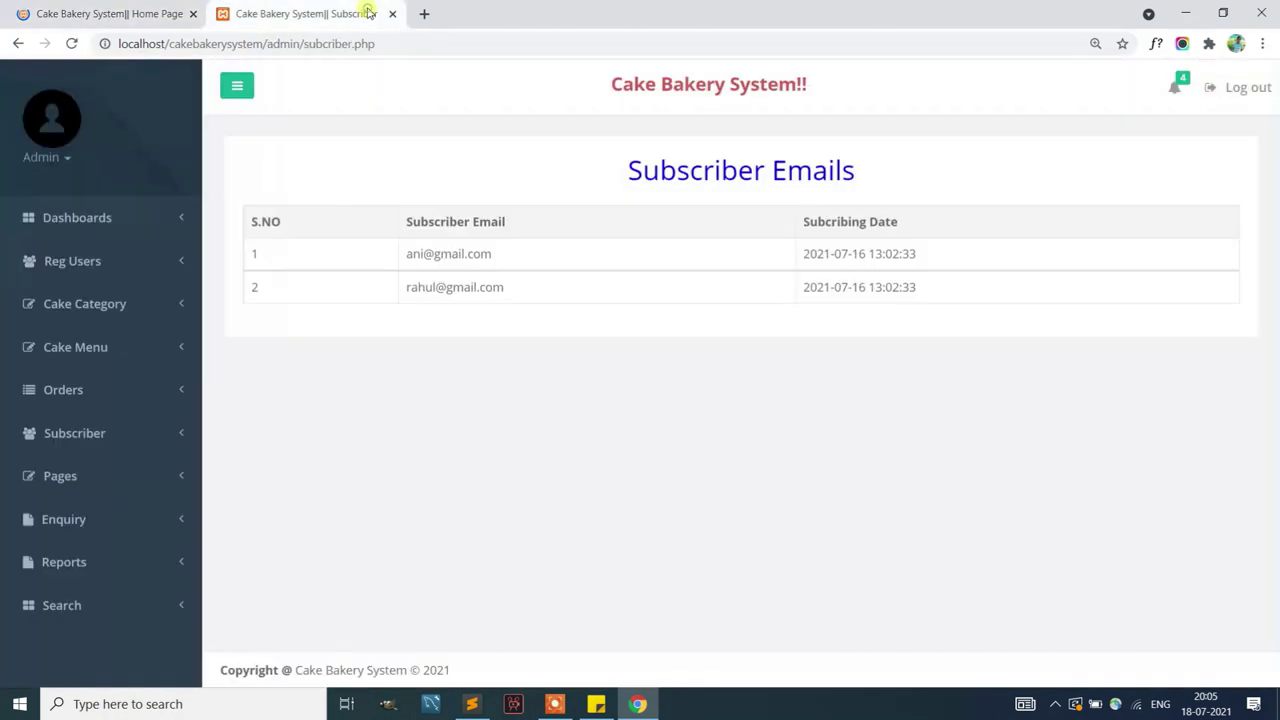
pyautogui.click(70, 44)
pyautogui.moveTo(1020, 318); pyautogui.dragTo(380, 327)
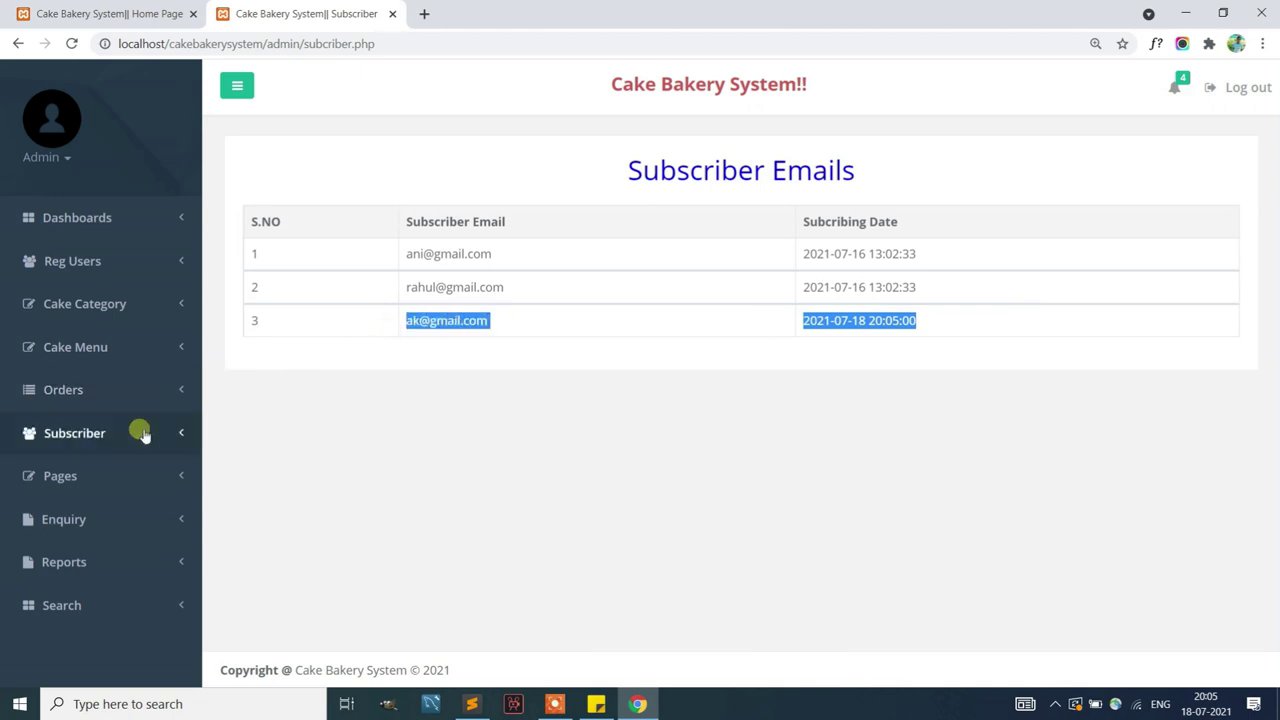
# Open the About Us page editor under Pages
pyautogui.click(108, 477)
pyautogui.click(106, 513)
pyautogui.click(703, 354)
# Save the About Us content and view it on the public About Us page
pyautogui.click(574, 422)
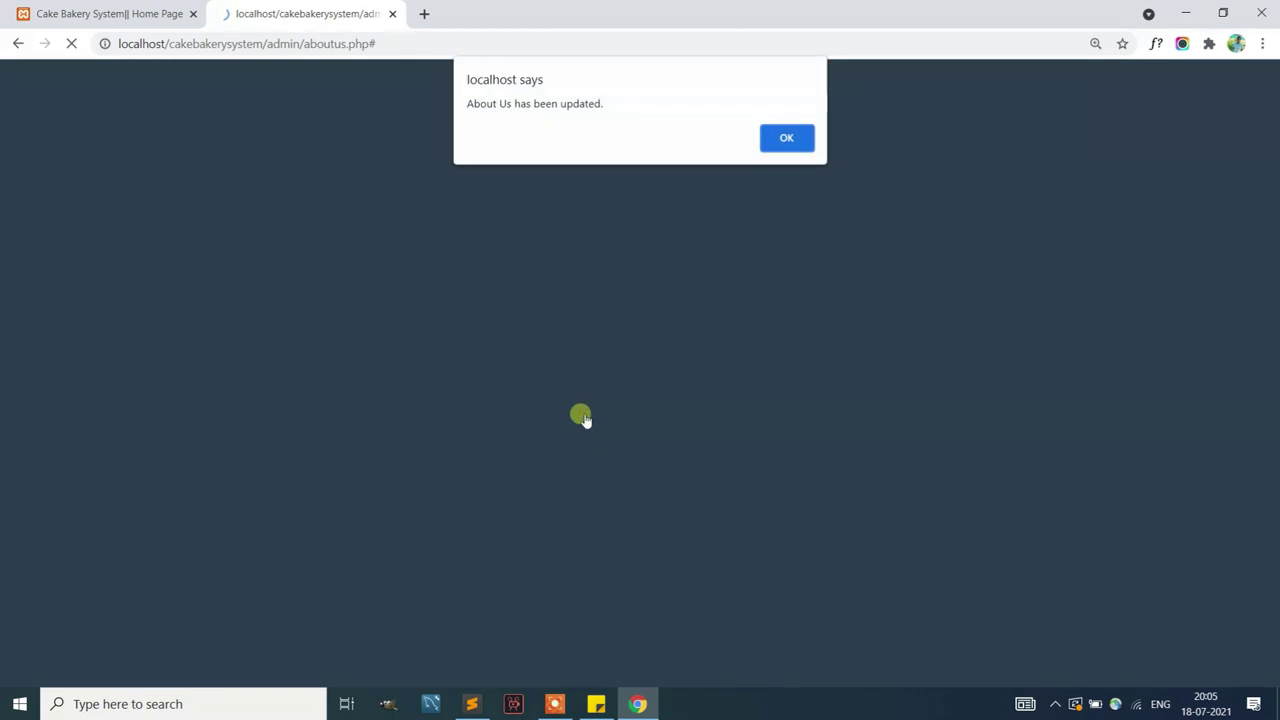
pyautogui.click(776, 131)
pyautogui.click(110, 13)
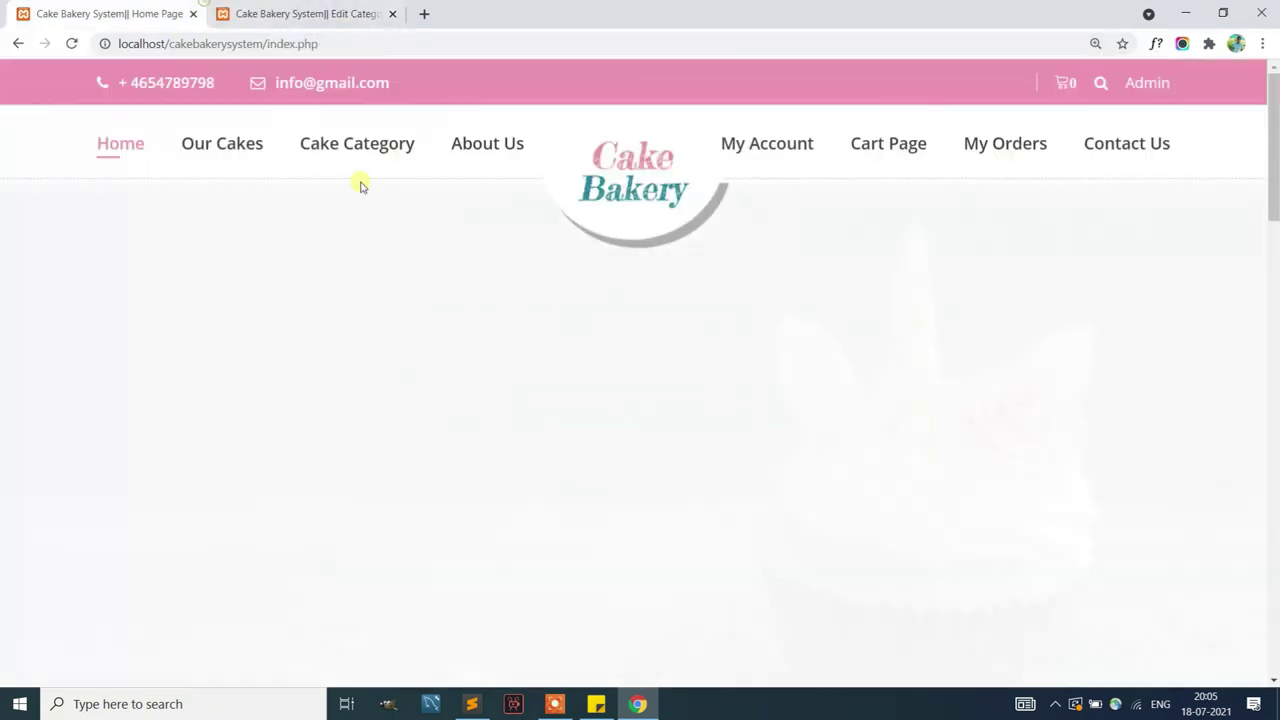
pyautogui.click(487, 148)
pyautogui.scroll(-6, 566, 403)
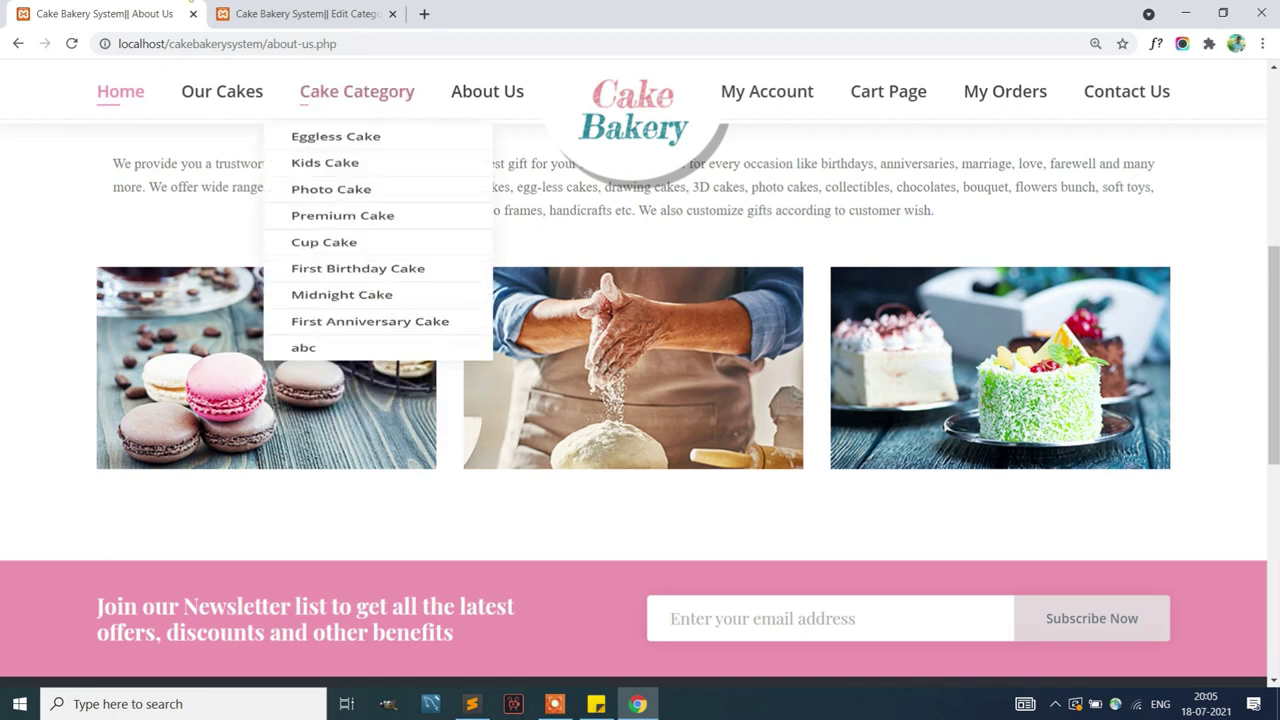
# Open the Contact Us page editor in the admin Pages section
pyautogui.click(280, 14)
pyautogui.click(108, 480)
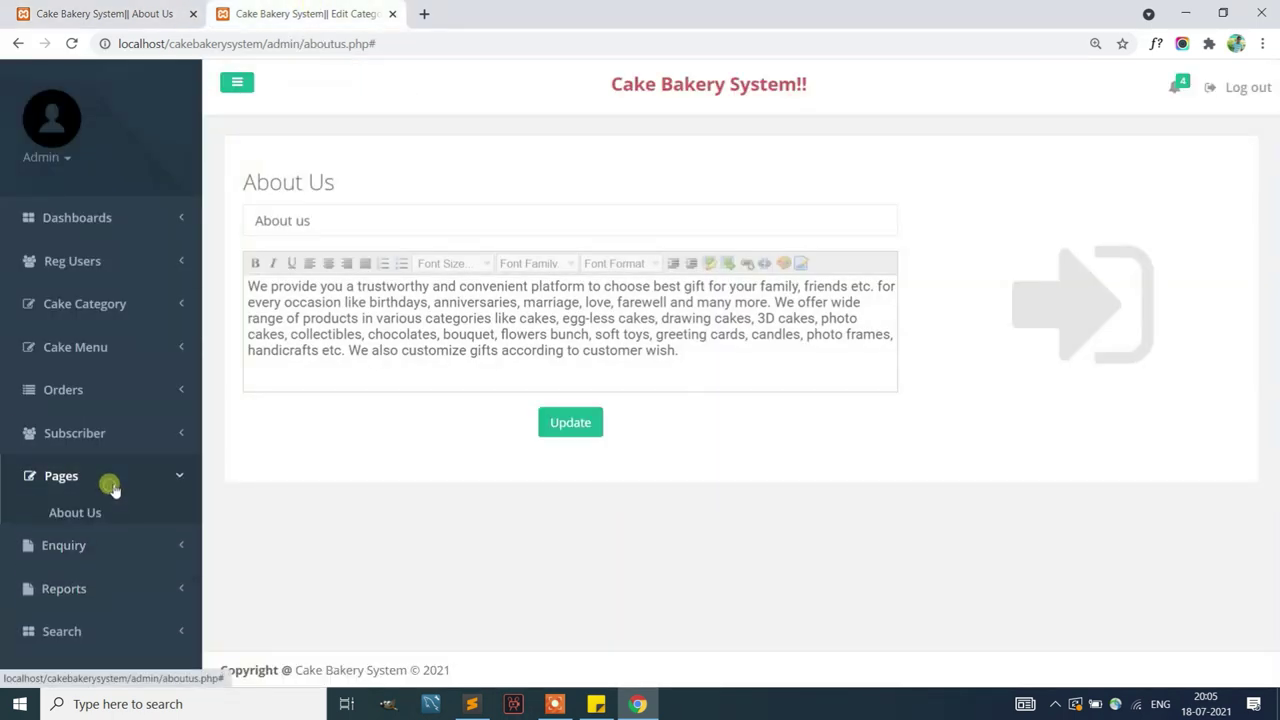
pyautogui.click(97, 534)
pyautogui.click(600, 311)
# Change the contact phone number's last digit from 8 to 1 and save
pyautogui.click(345, 474)
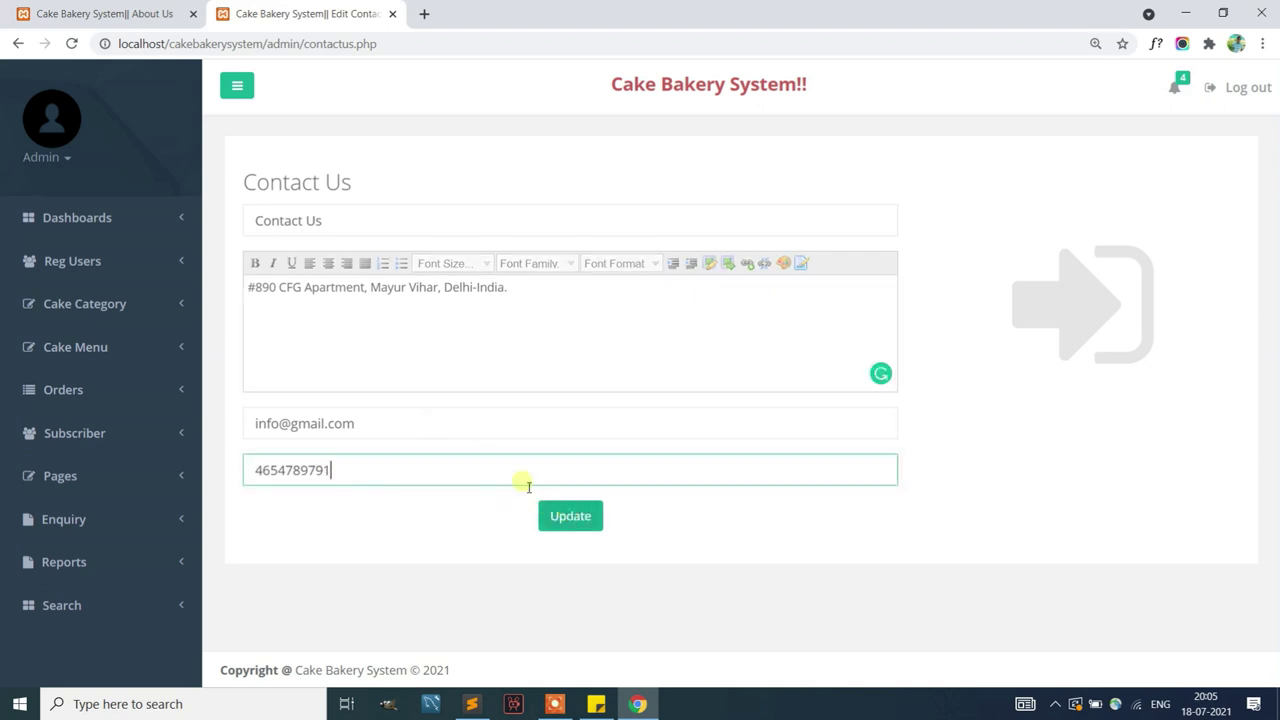
pyautogui.click(571, 517)
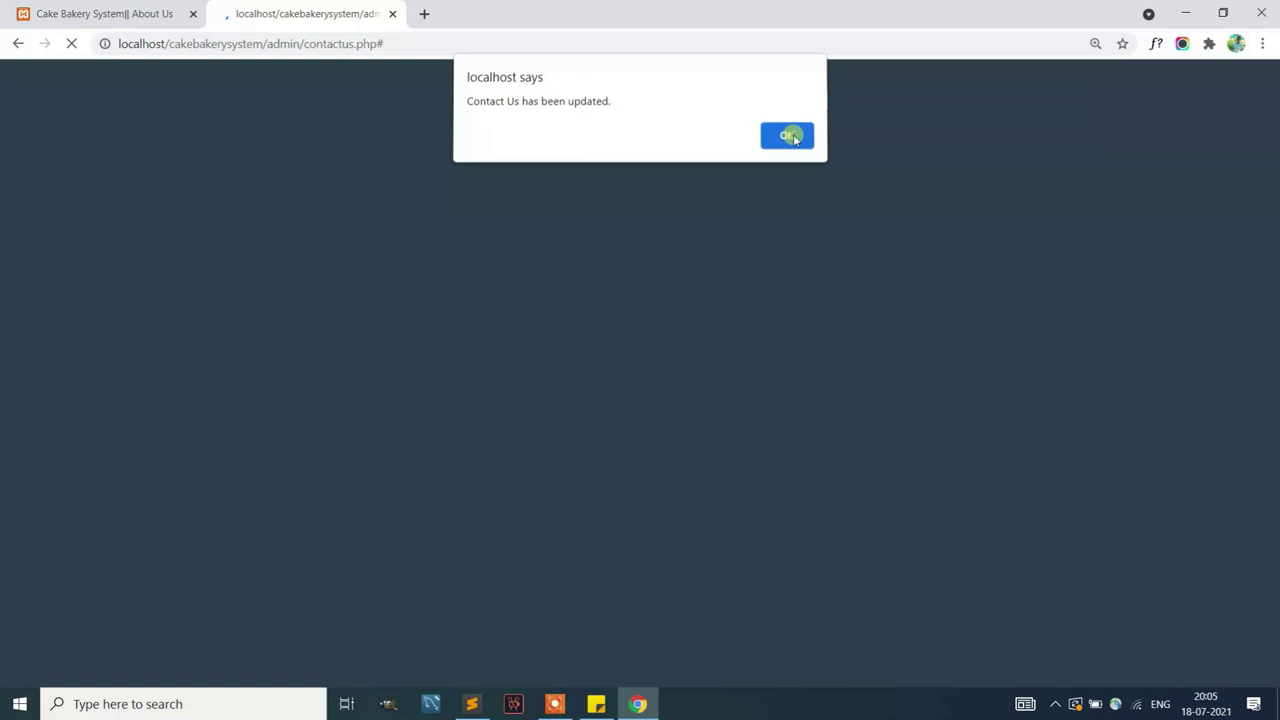
pyautogui.click(789, 134)
# Reload the public site and check the header shows the updated phone number
pyautogui.hotkey('ctrl', 'pageup')
pyautogui.press('F5')
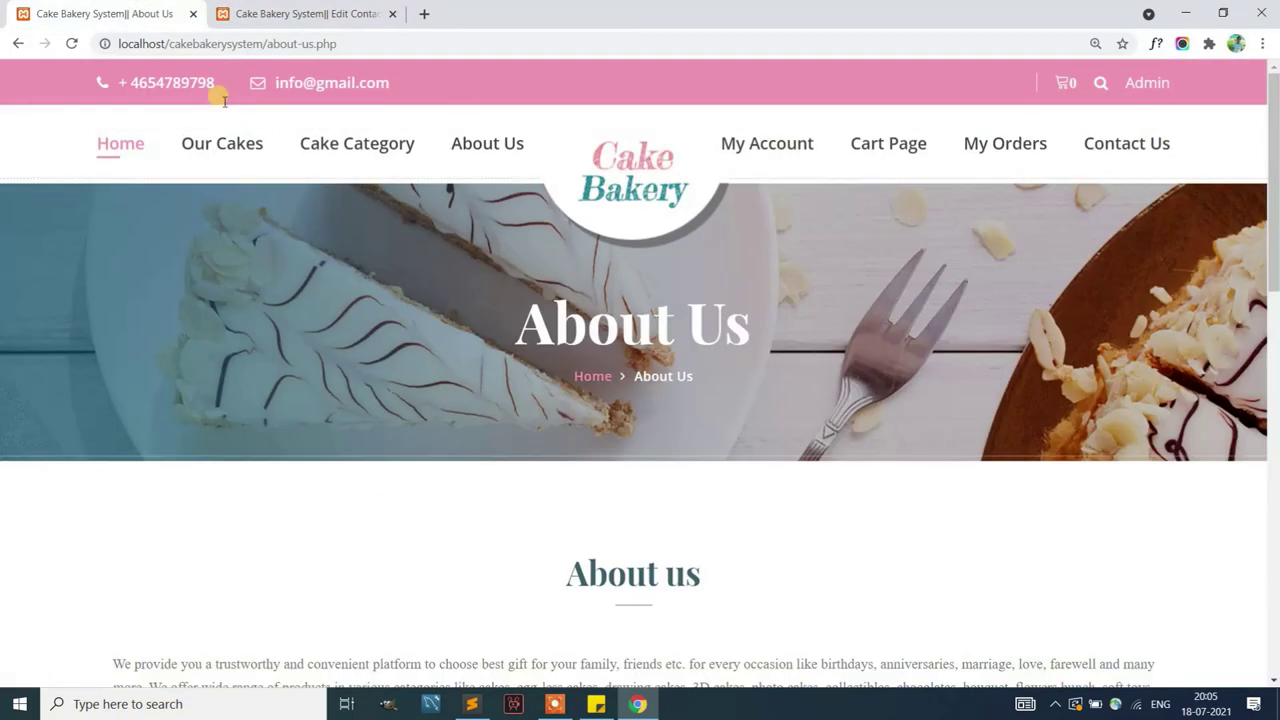
pyautogui.moveTo(216, 88); pyautogui.dragTo(109, 77)
pyautogui.click(71, 43)
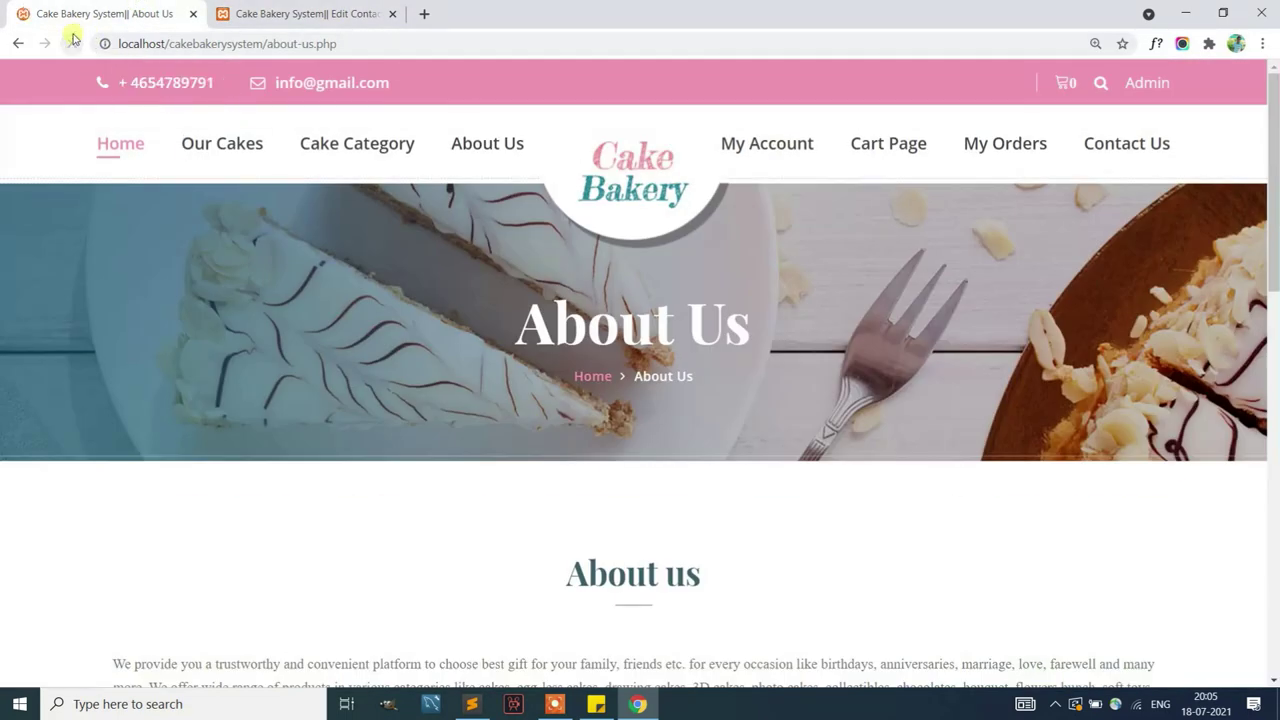
pyautogui.click(1160, 146)
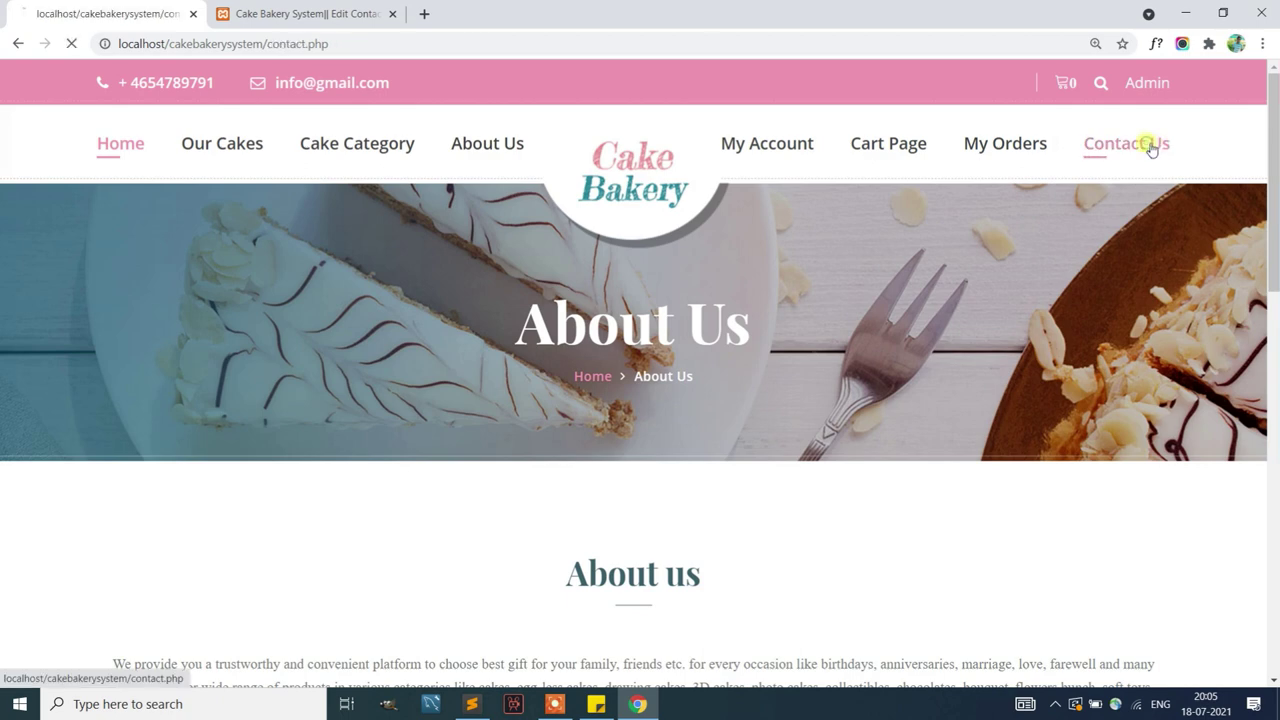
# Submit the Get In Touch form with a name, email and message 'This is for testing.'
pyautogui.scroll(-4, 674, 357)
pyautogui.scroll(-2, 674, 357)
pyautogui.scroll(2, 1043, 263)
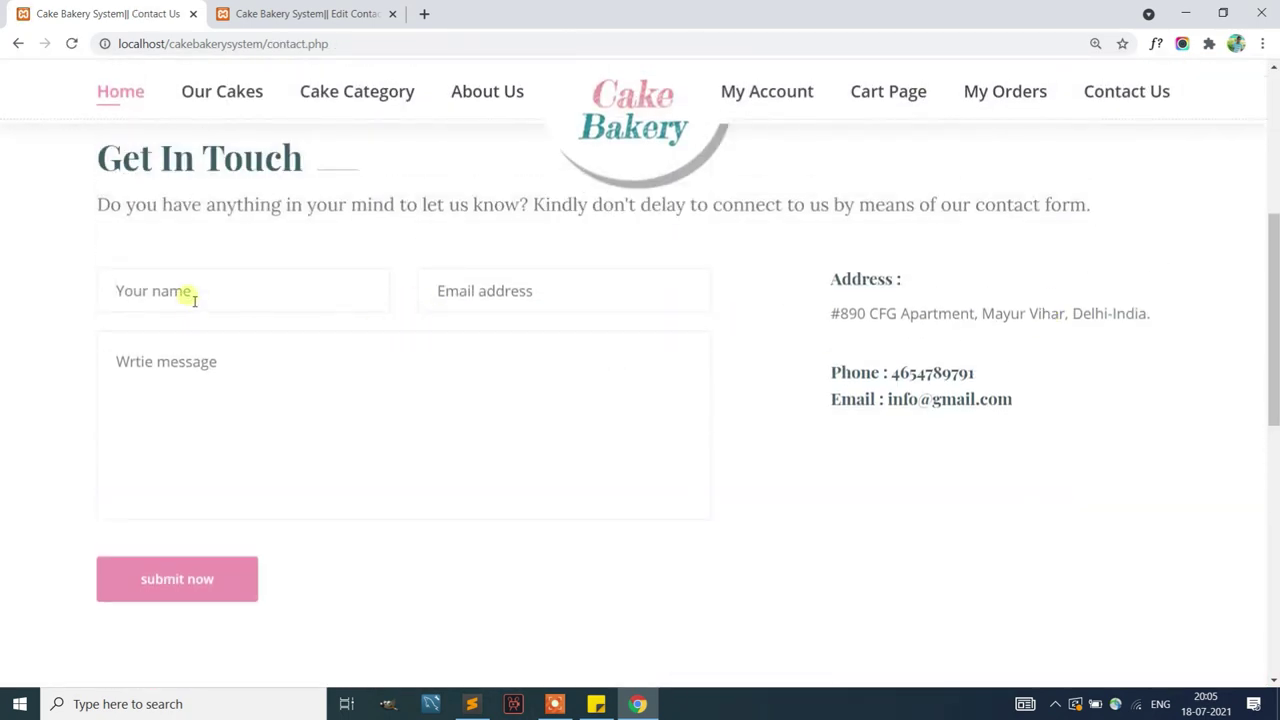
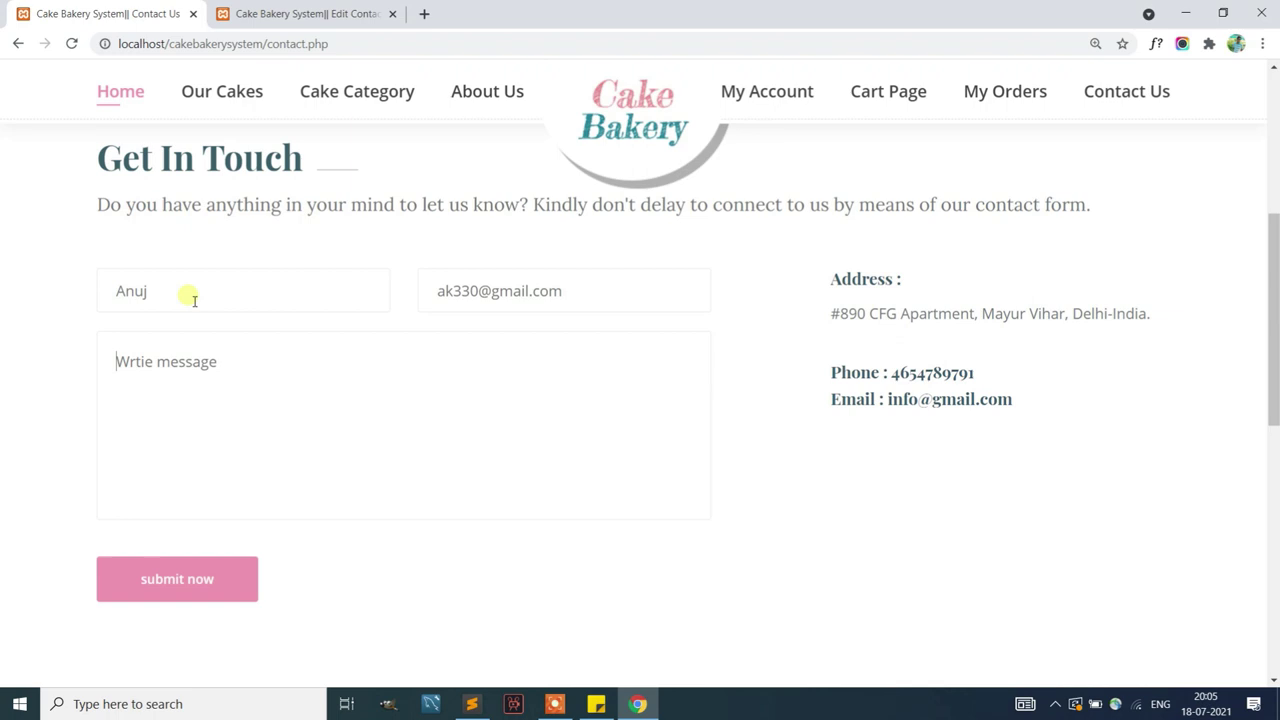
pyautogui.write('This is for testing.')
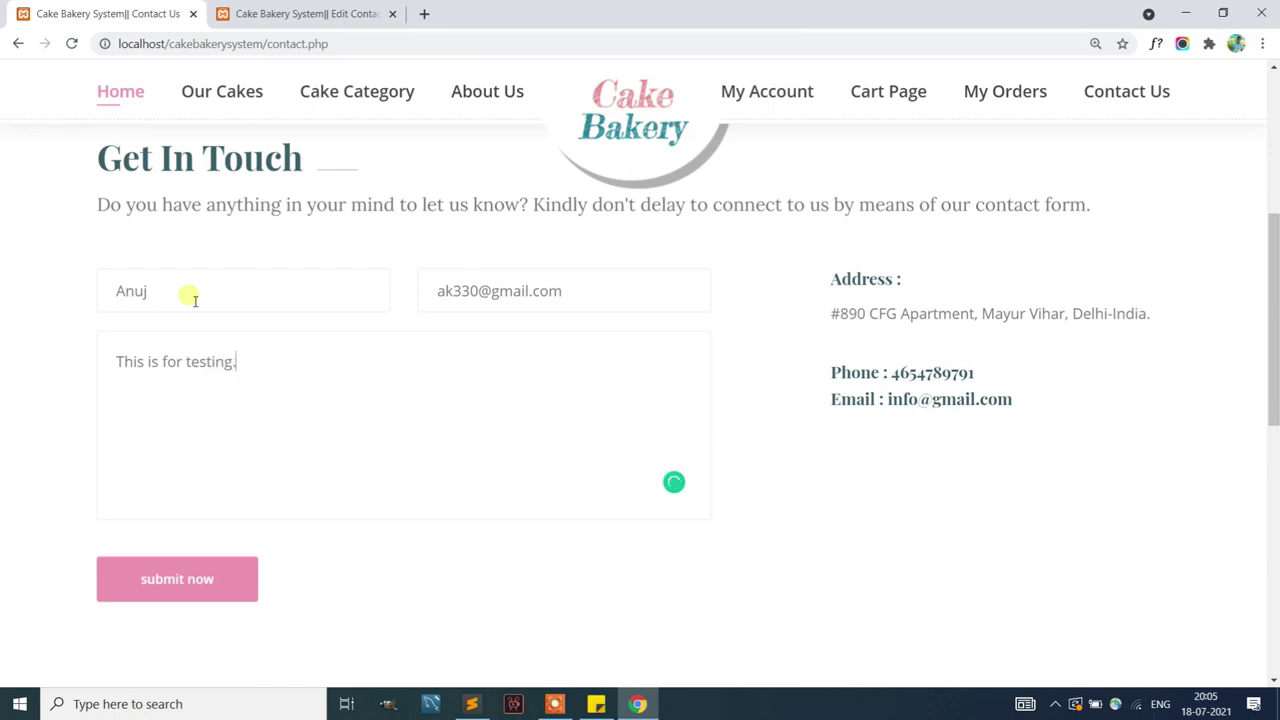
pyautogui.click(190, 570)
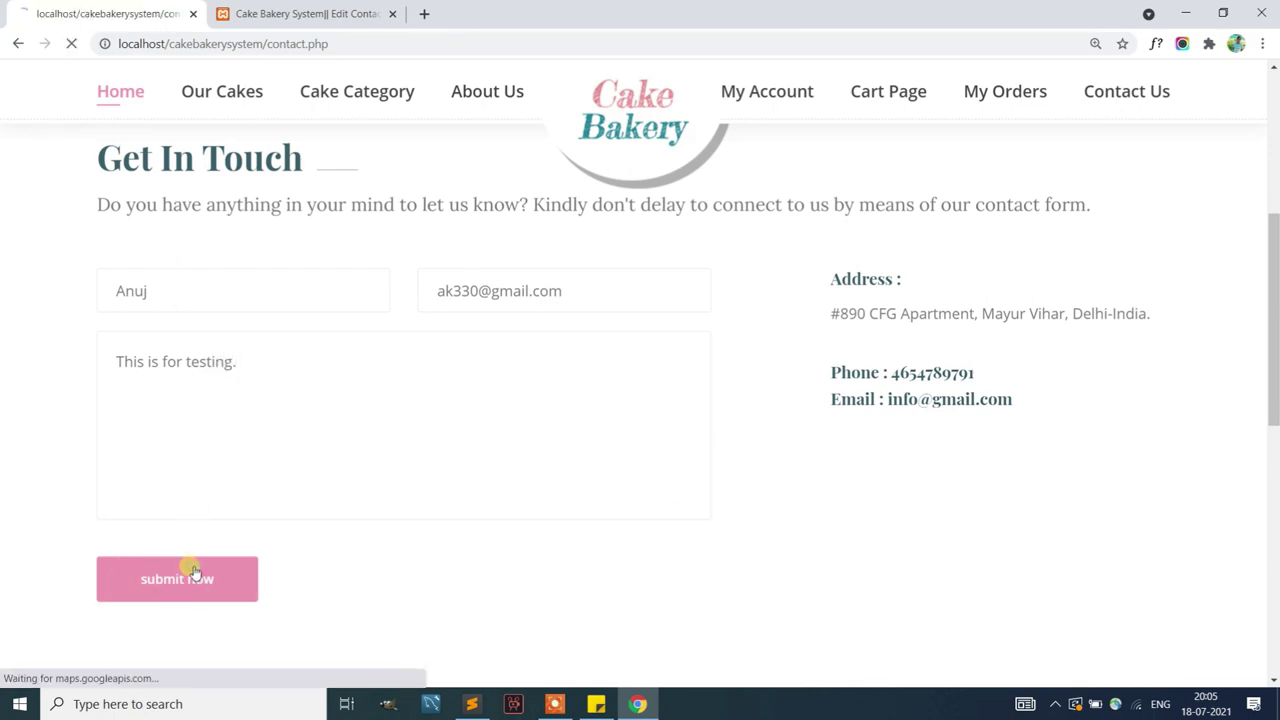
# Dismiss the message-sent alert and read the new enquiry's full message under Unread Enquiry in the admin panel
pyautogui.click(787, 137)
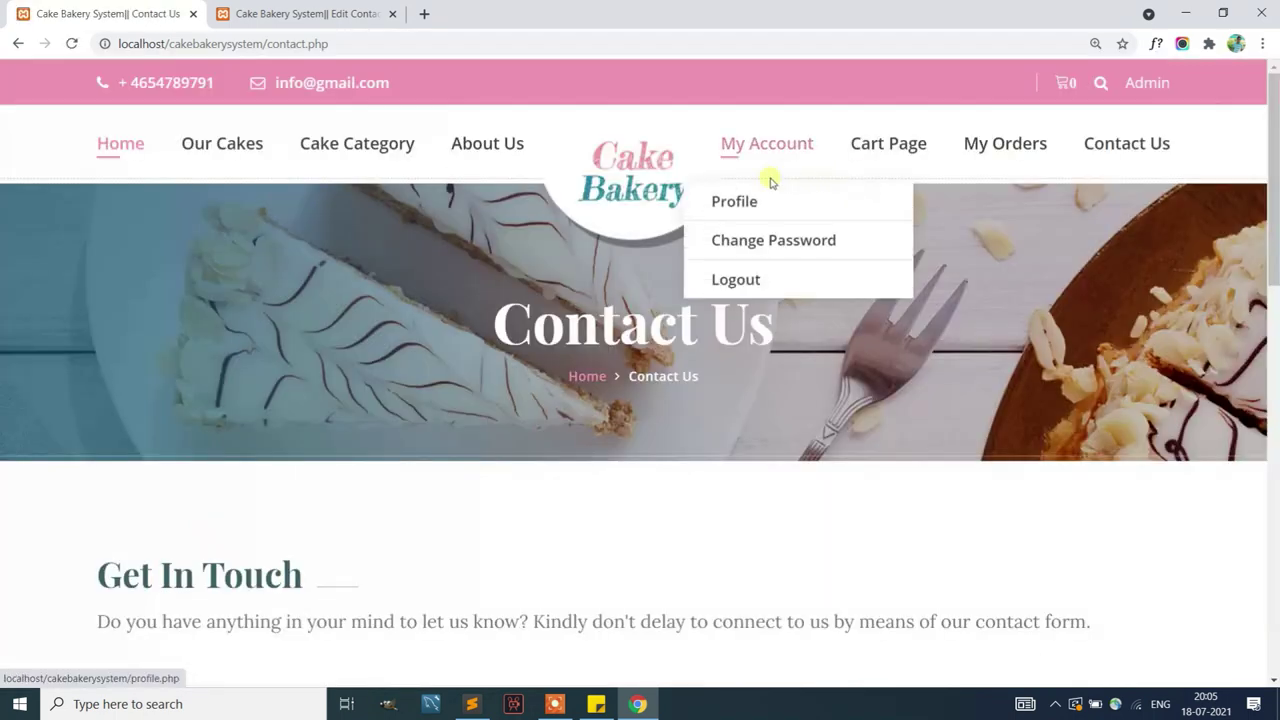
pyautogui.scroll(-4, 385, 448)
pyautogui.hotkey('ctrl', 'Tab')
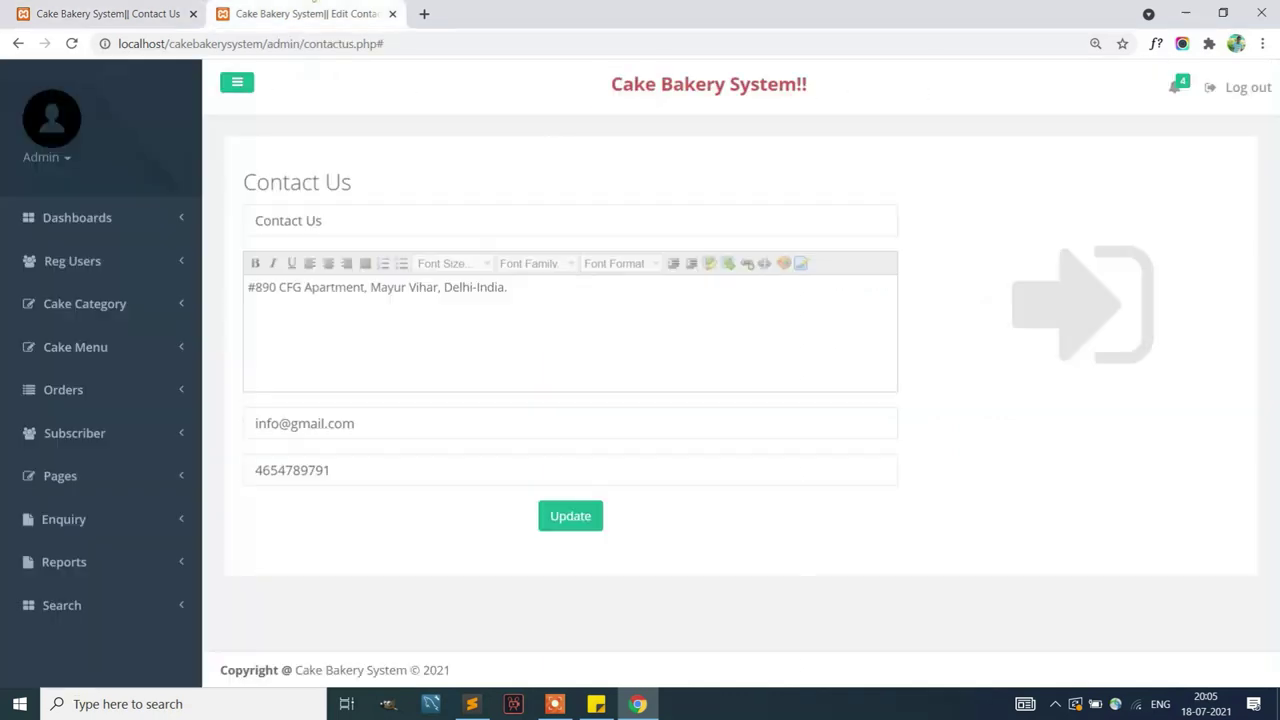
pyautogui.click(77, 516)
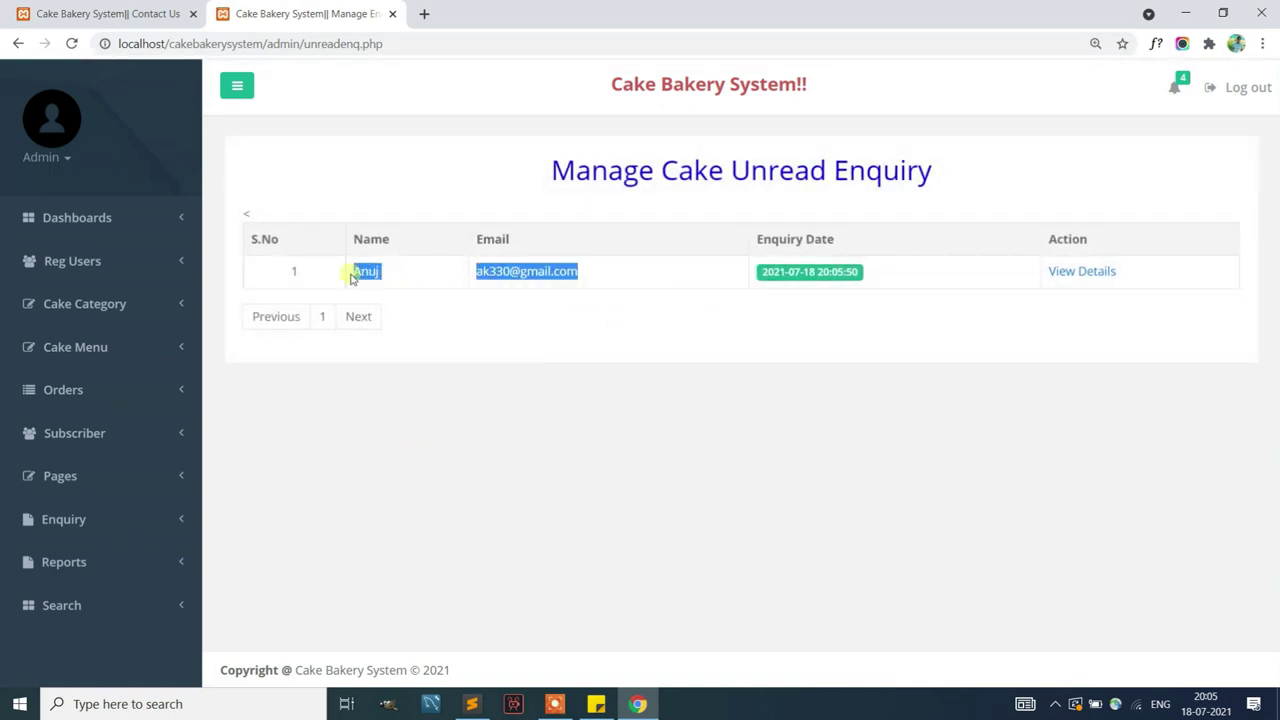
pyautogui.click(1100, 275)
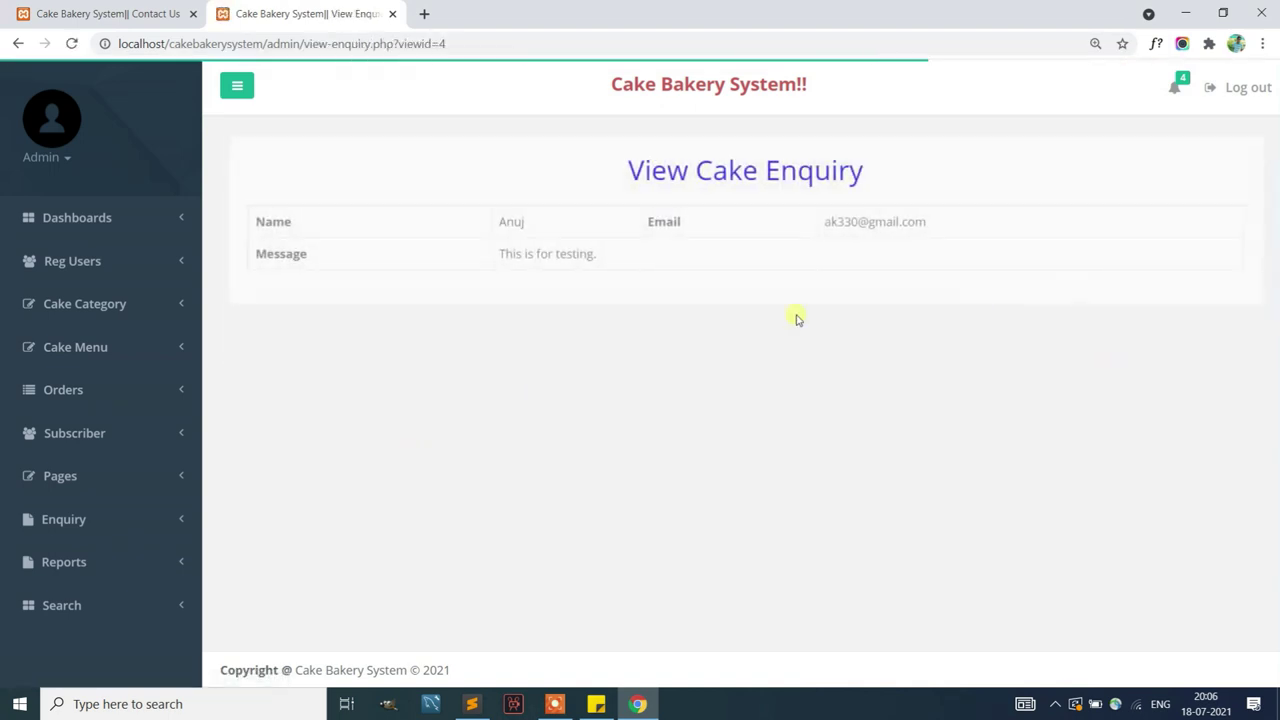
pyautogui.click(86, 520)
pyautogui.click(82, 561)
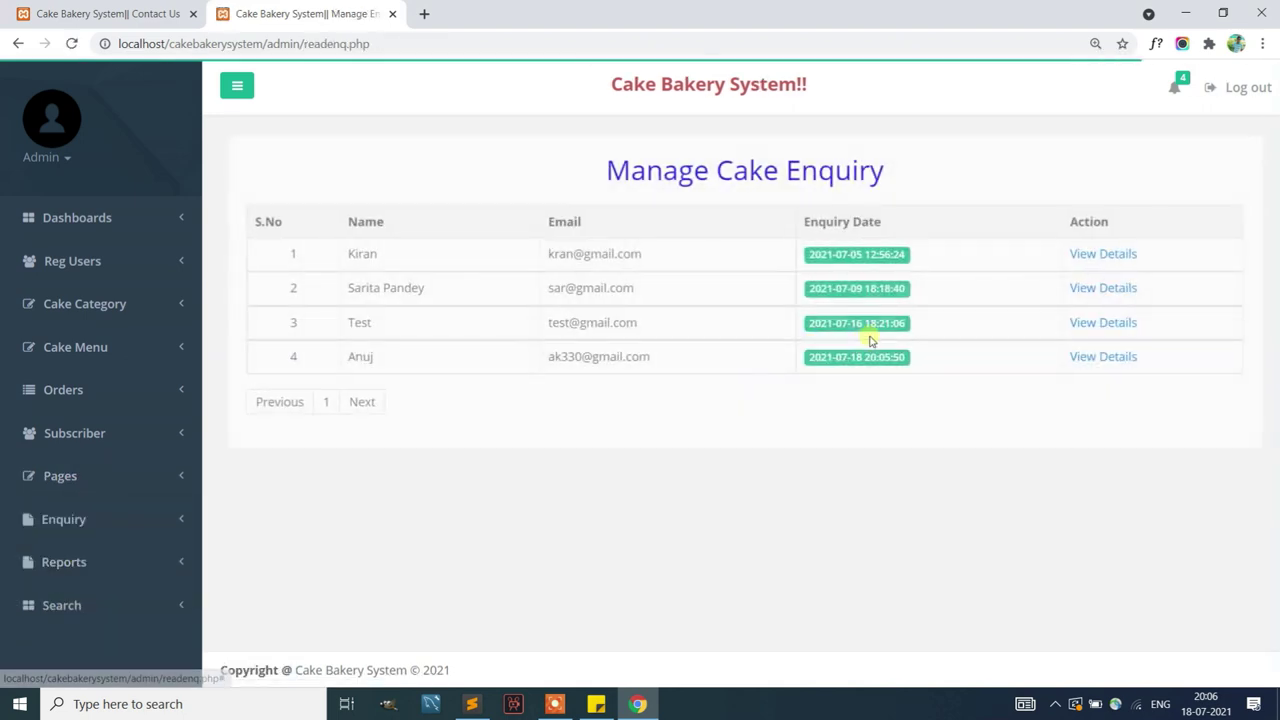
pyautogui.moveTo(690, 365); pyautogui.dragTo(430, 368)
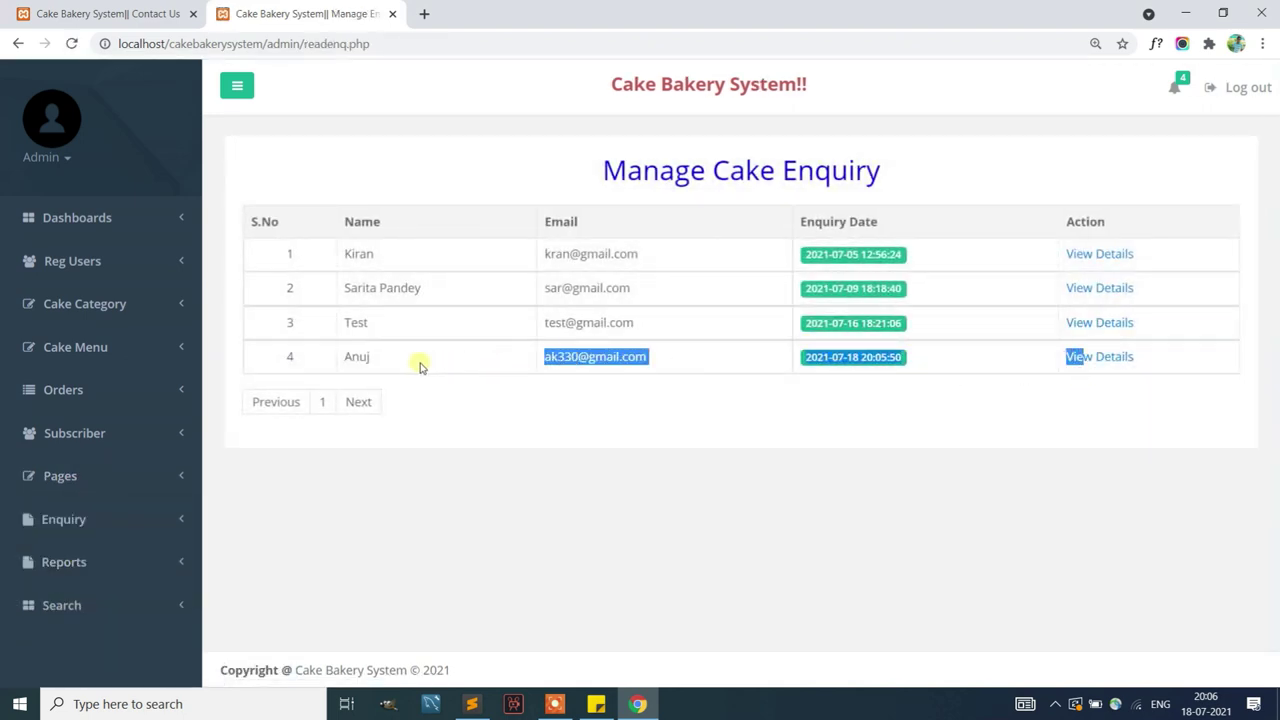
# Generate the between-dates report of all orders from 01-07-2021 to 18-07-2021
pyautogui.click(75, 566)
pyautogui.click(80, 600)
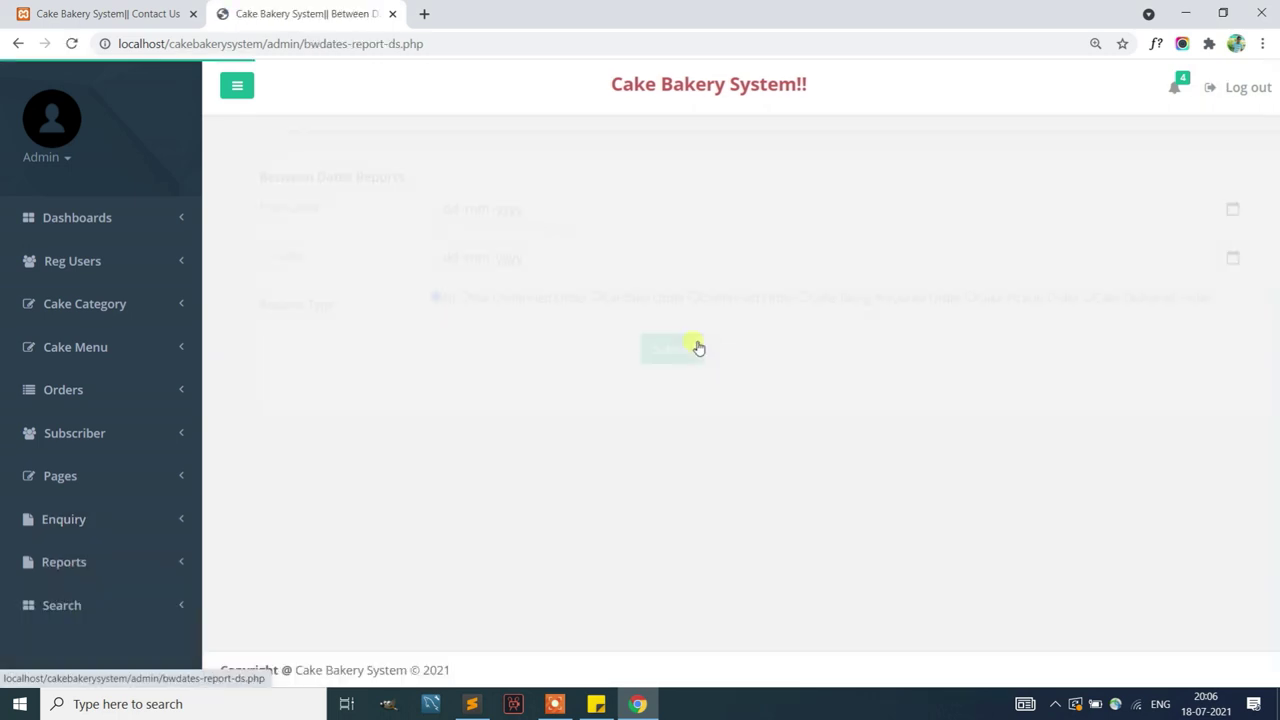
pyautogui.click(1217, 209)
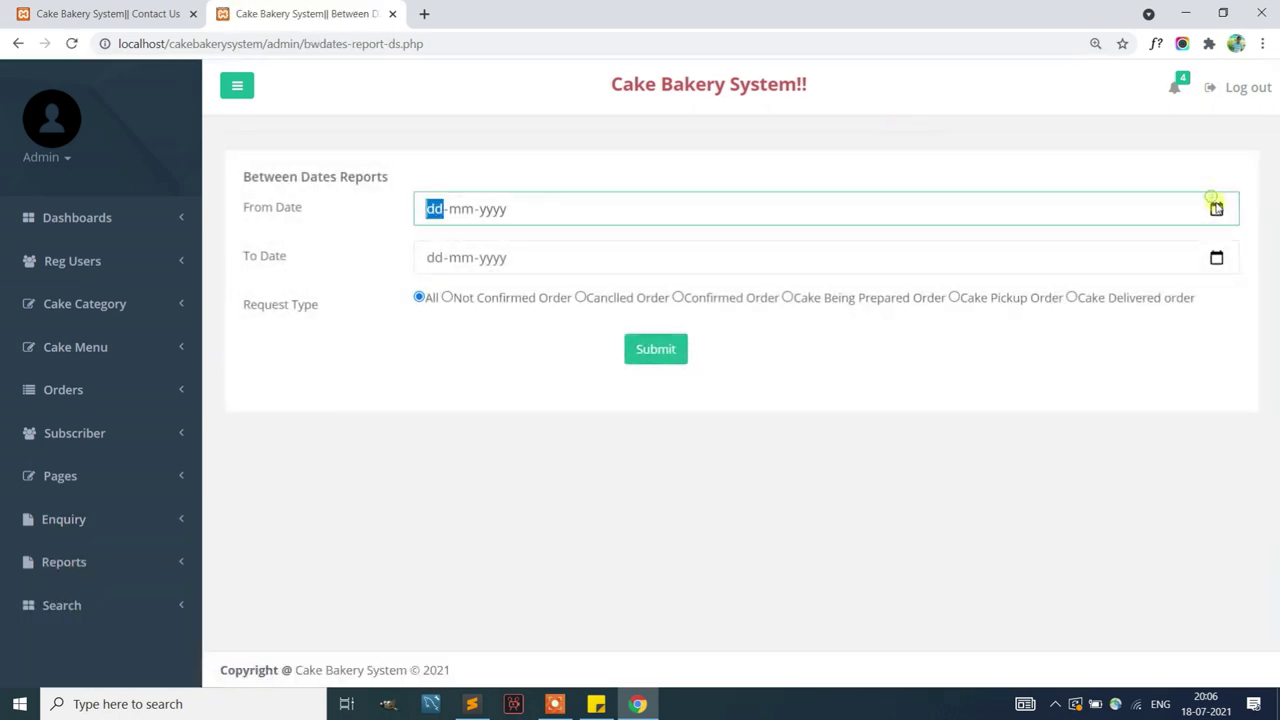
pyautogui.click(514, 307)
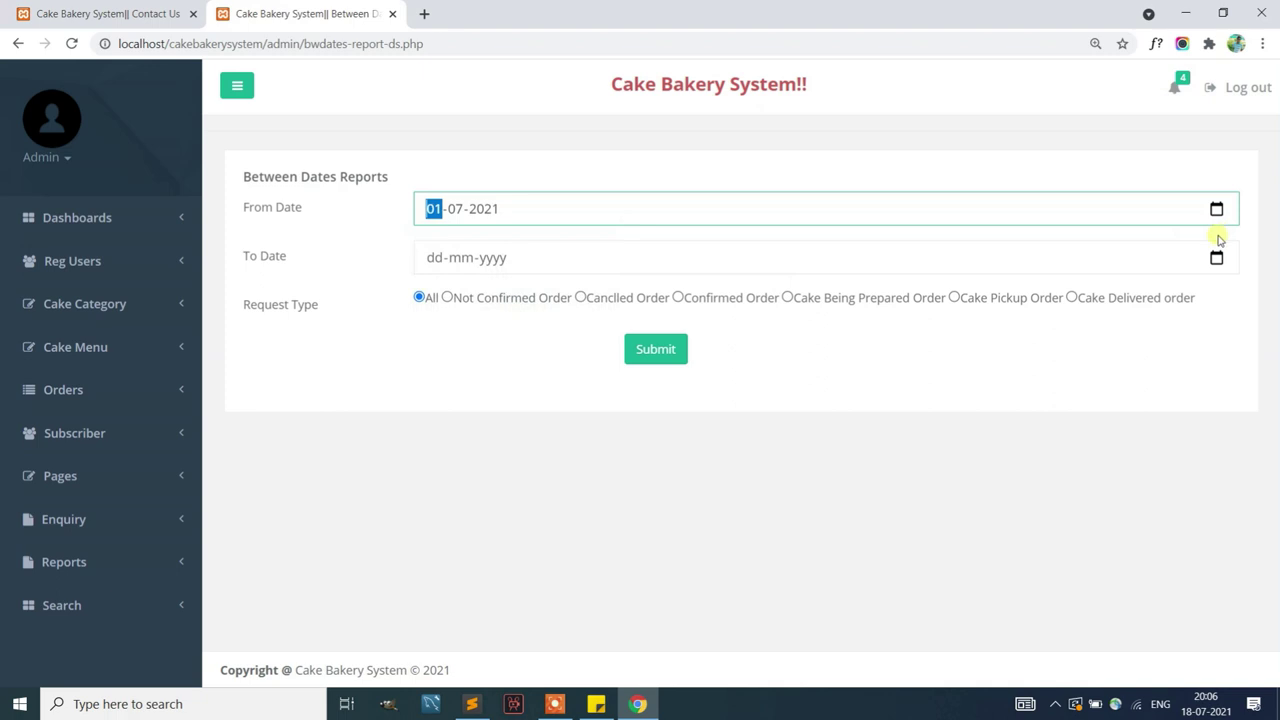
pyautogui.click(1216, 258)
pyautogui.click(588, 406)
pyautogui.click(668, 360)
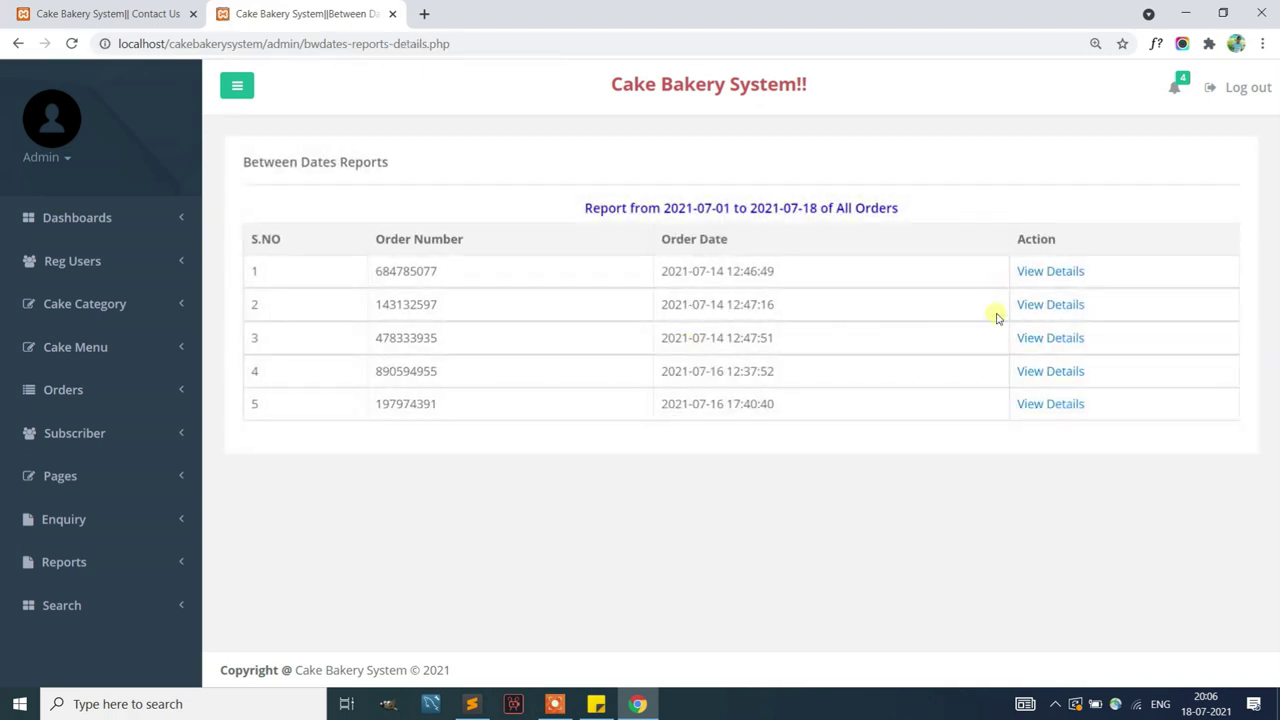
pyautogui.moveTo(972, 199); pyautogui.dragTo(580, 208)
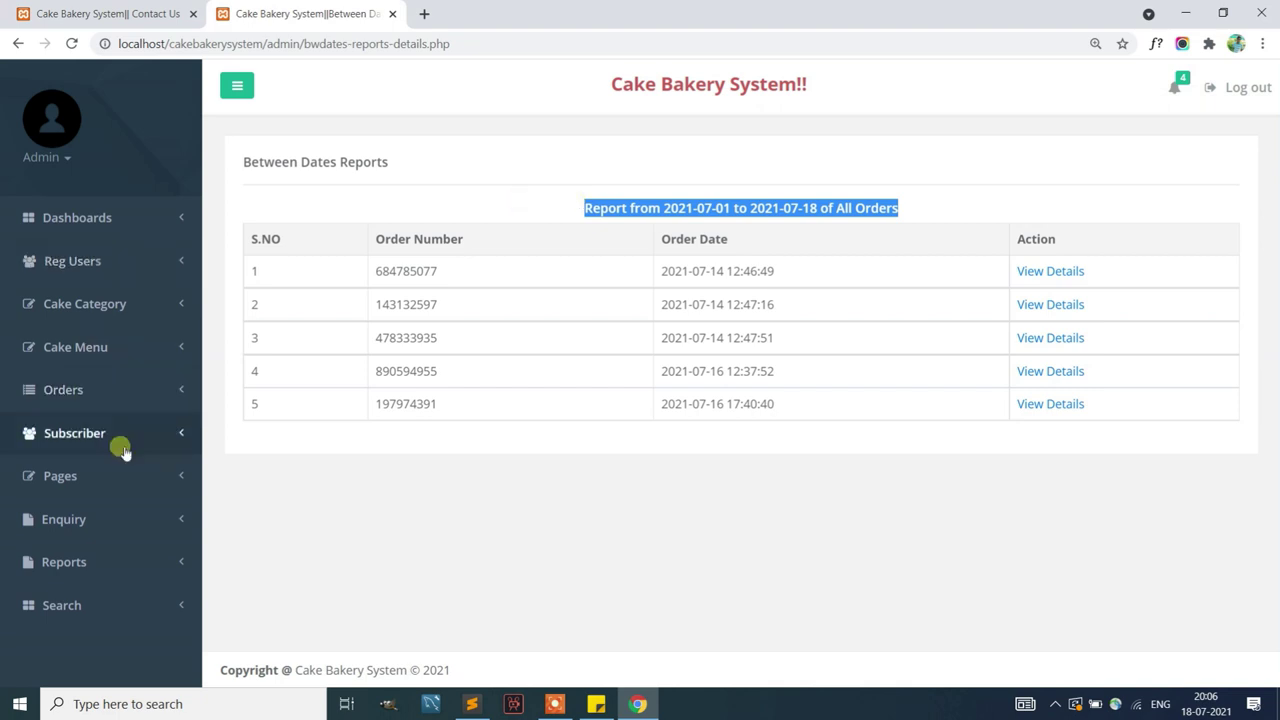
# Generate the order count report from 01-07-2021 to 18-07-2021
pyautogui.click(34, 563)
pyautogui.scroll(-1, 60, 570)
pyautogui.click(80, 590)
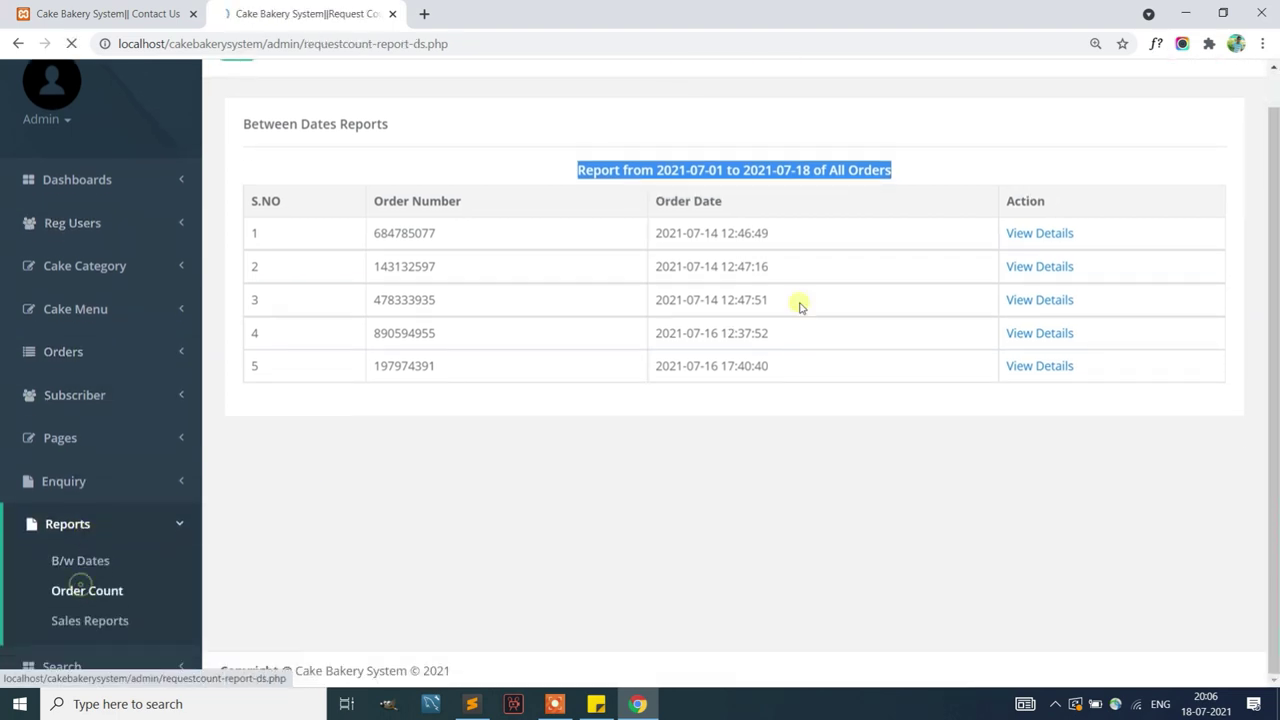
pyautogui.click(1217, 208)
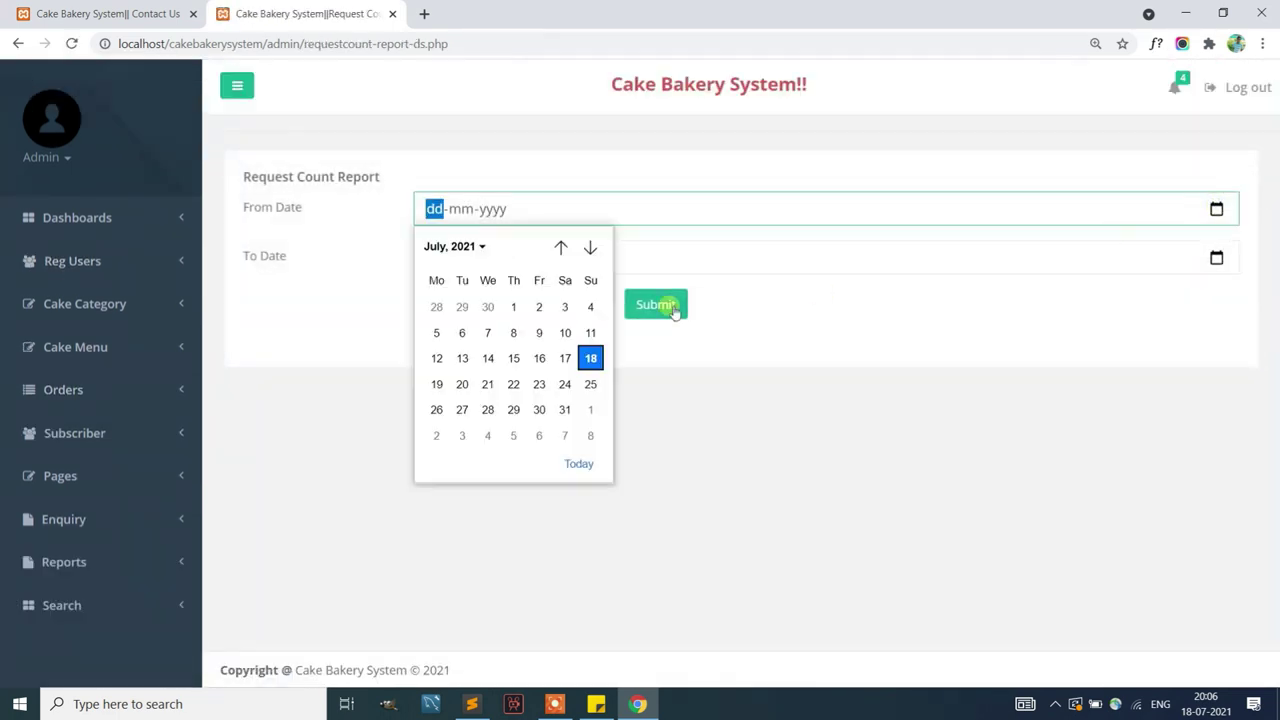
pyautogui.click(513, 306)
pyautogui.click(1215, 258)
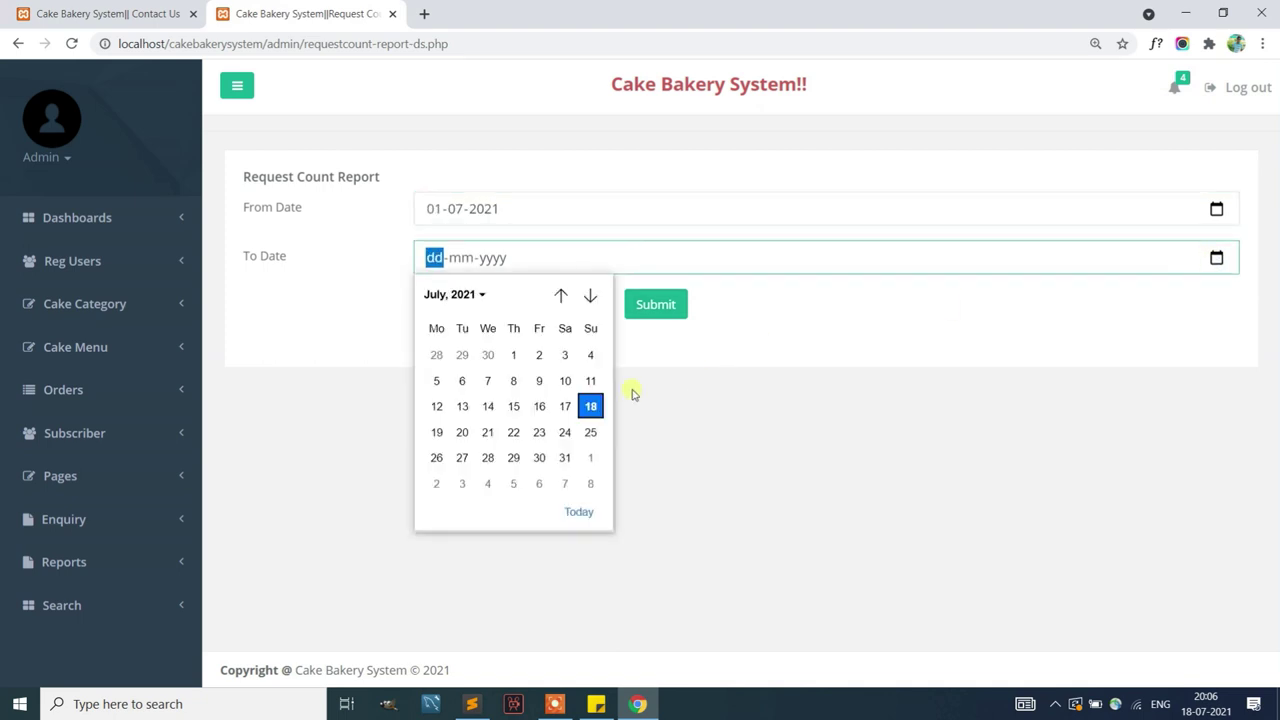
pyautogui.click(591, 407)
pyautogui.click(667, 310)
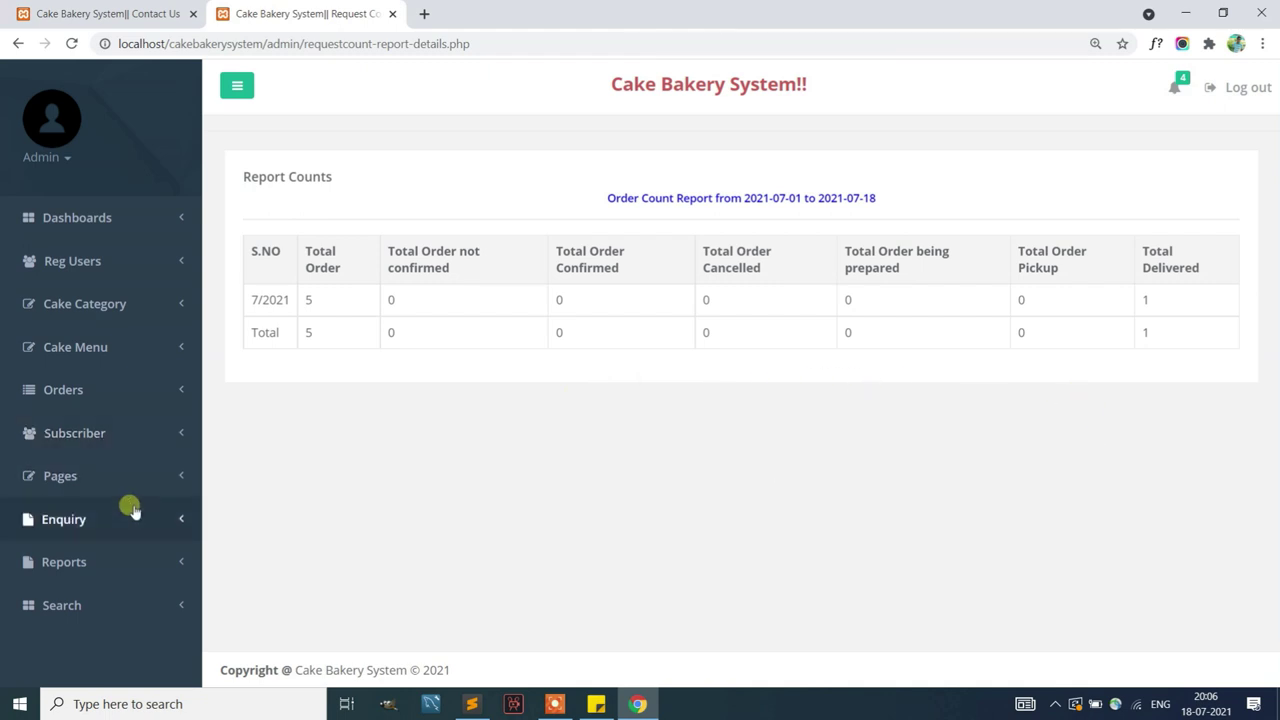
# Generate a month-wise sales report from 03-07-2021 to 25-07-2021
pyautogui.click(42, 560)
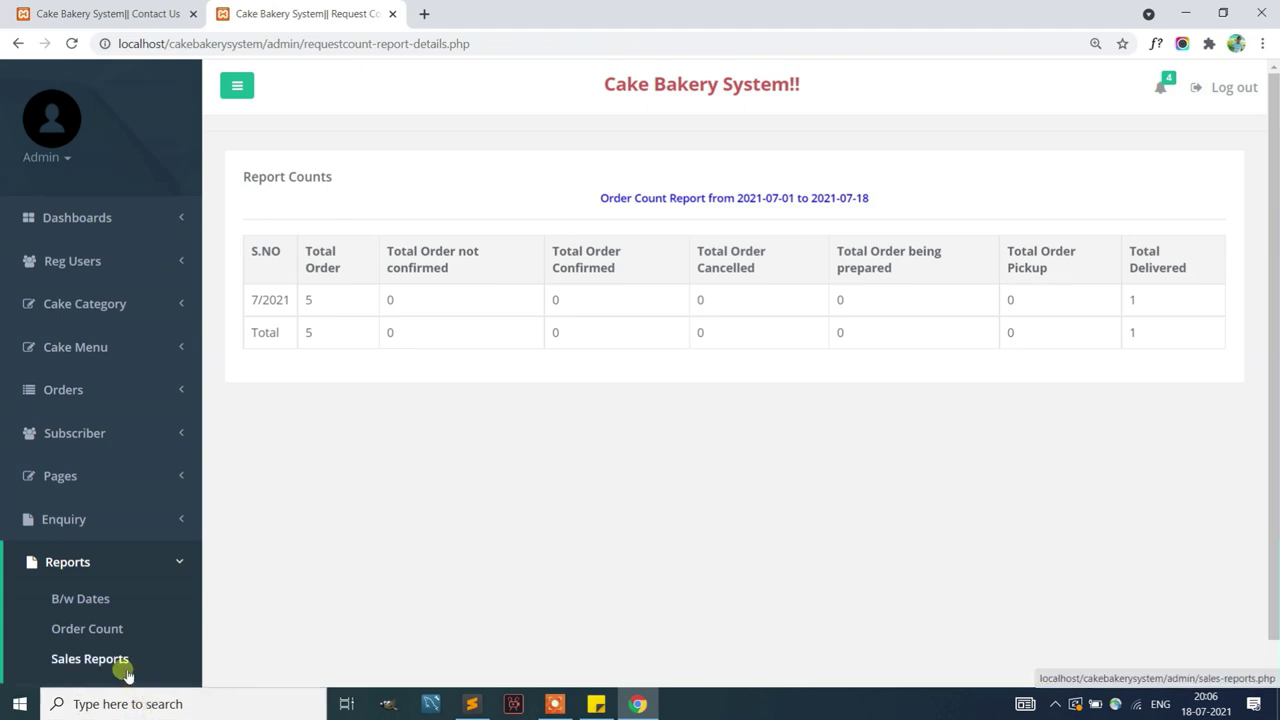
pyautogui.click(1214, 207)
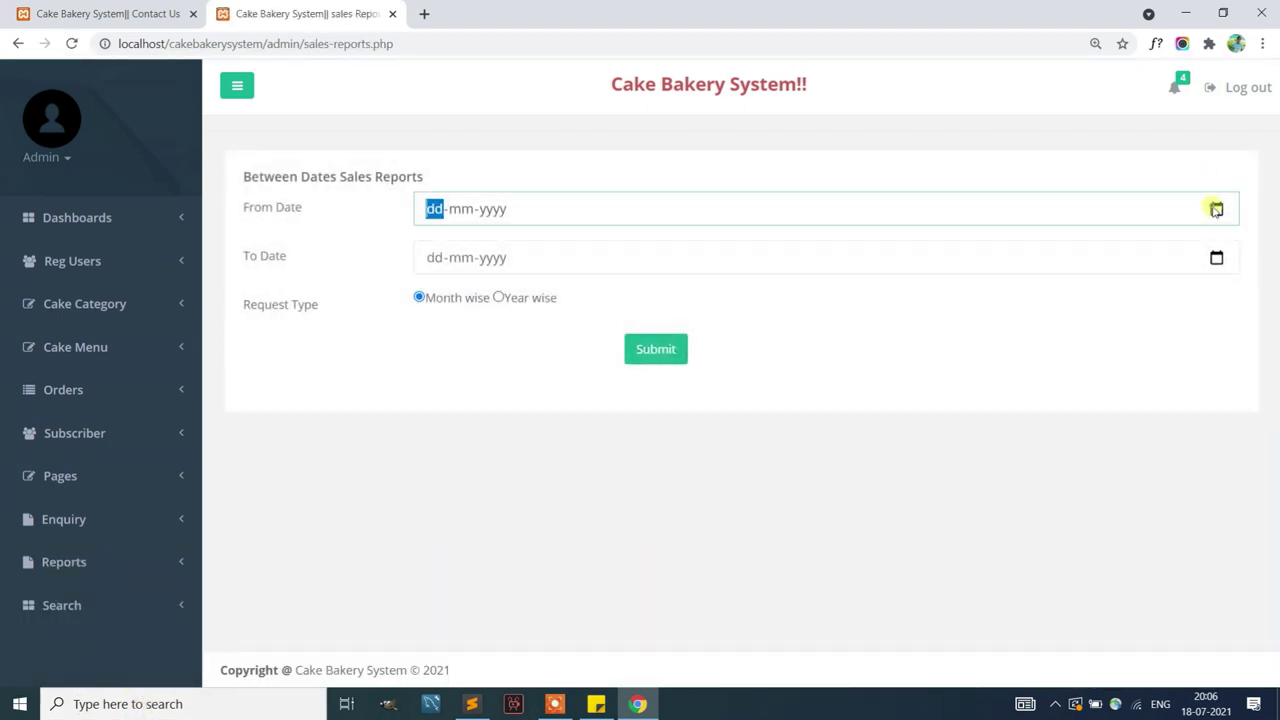
pyautogui.click(570, 310)
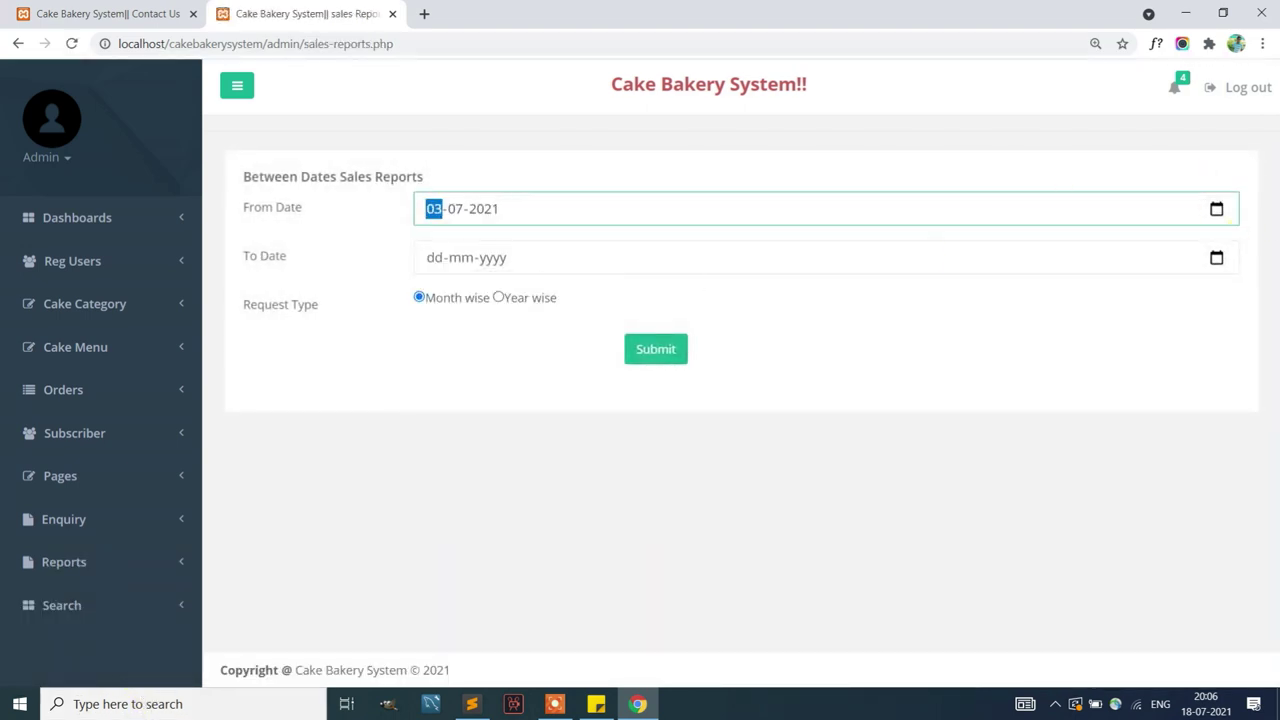
pyautogui.click(1215, 257)
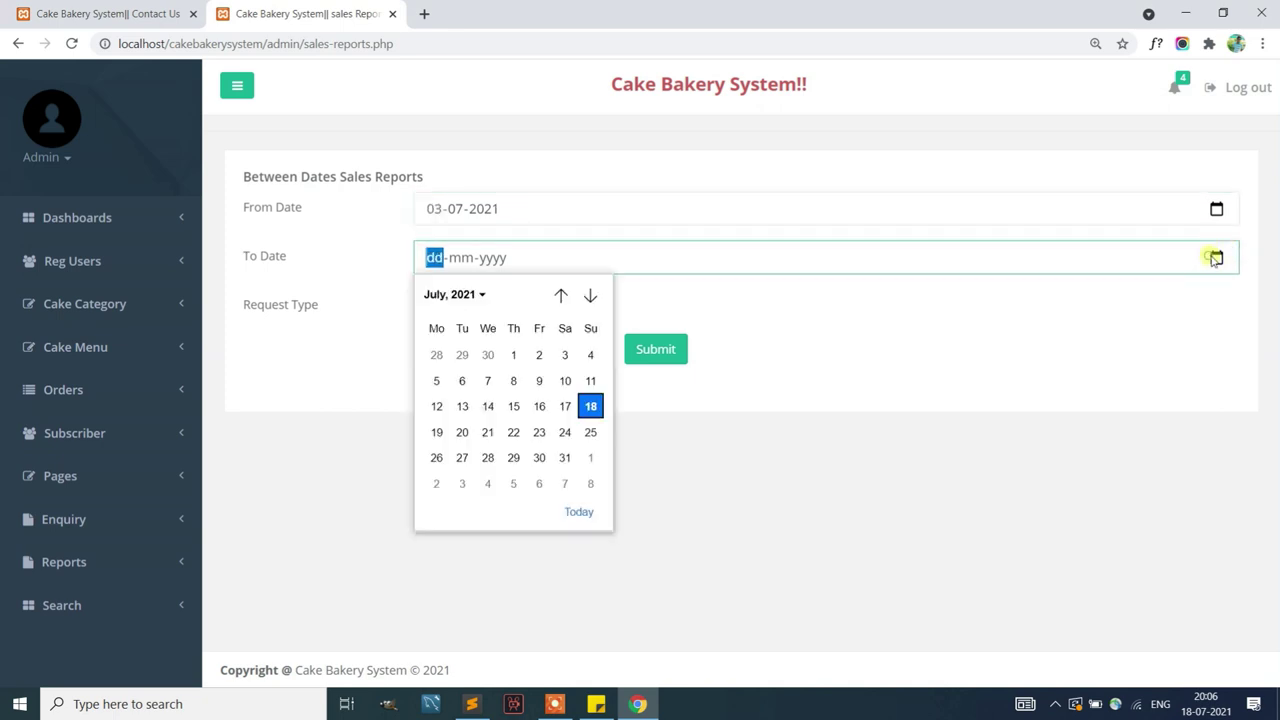
pyautogui.click(592, 432)
pyautogui.click(652, 348)
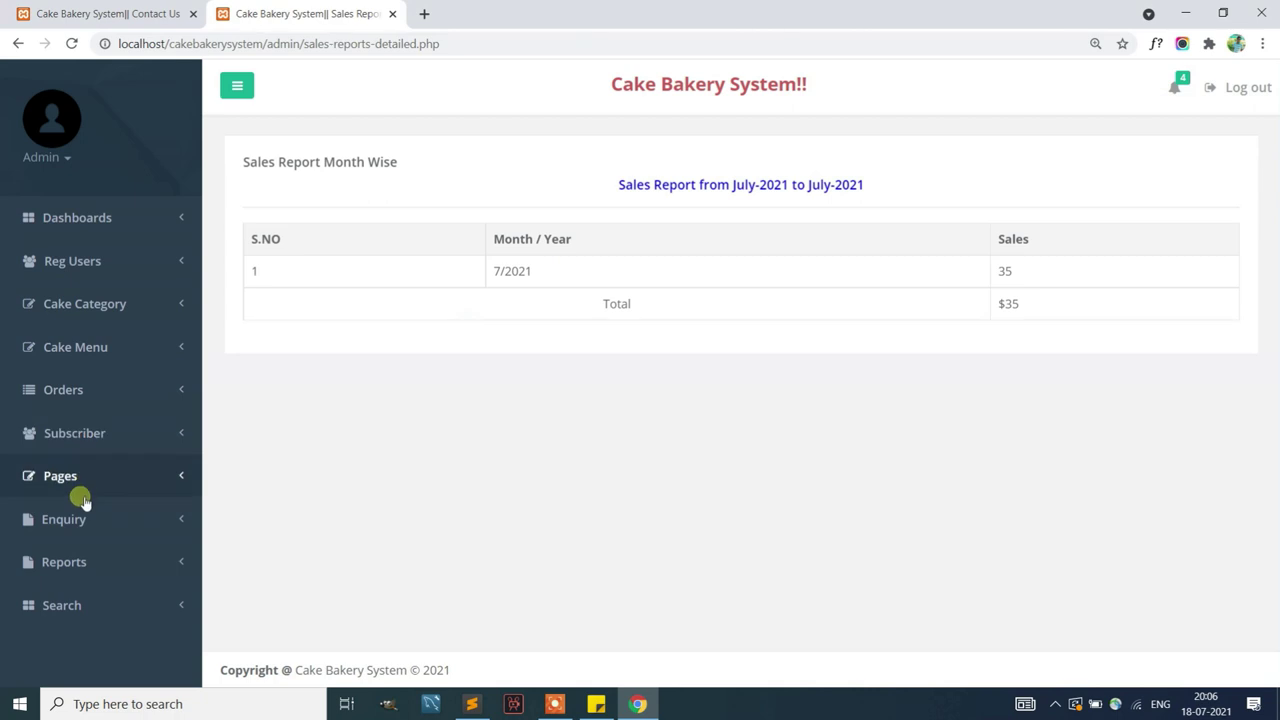
# Generate a year-wise sales report from 01-07-2021 to 18-07-2021, showing $292 for 2021
pyautogui.click(66, 563)
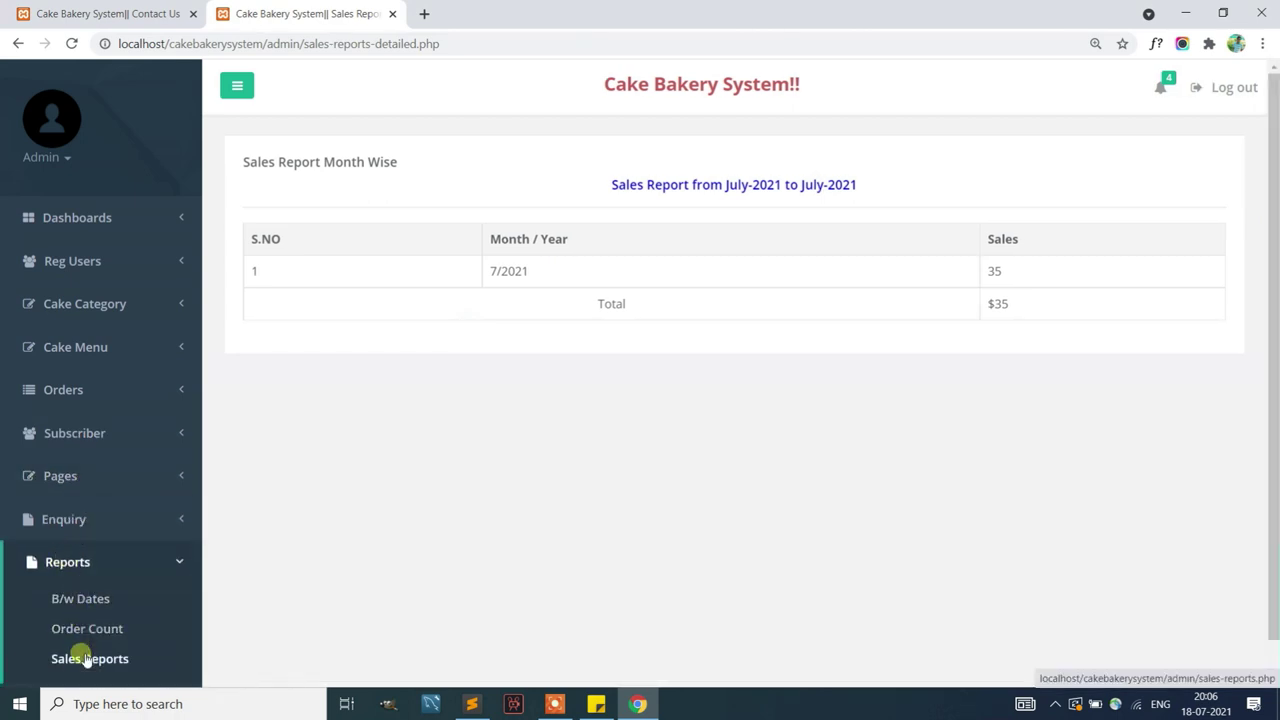
pyautogui.click(76, 655)
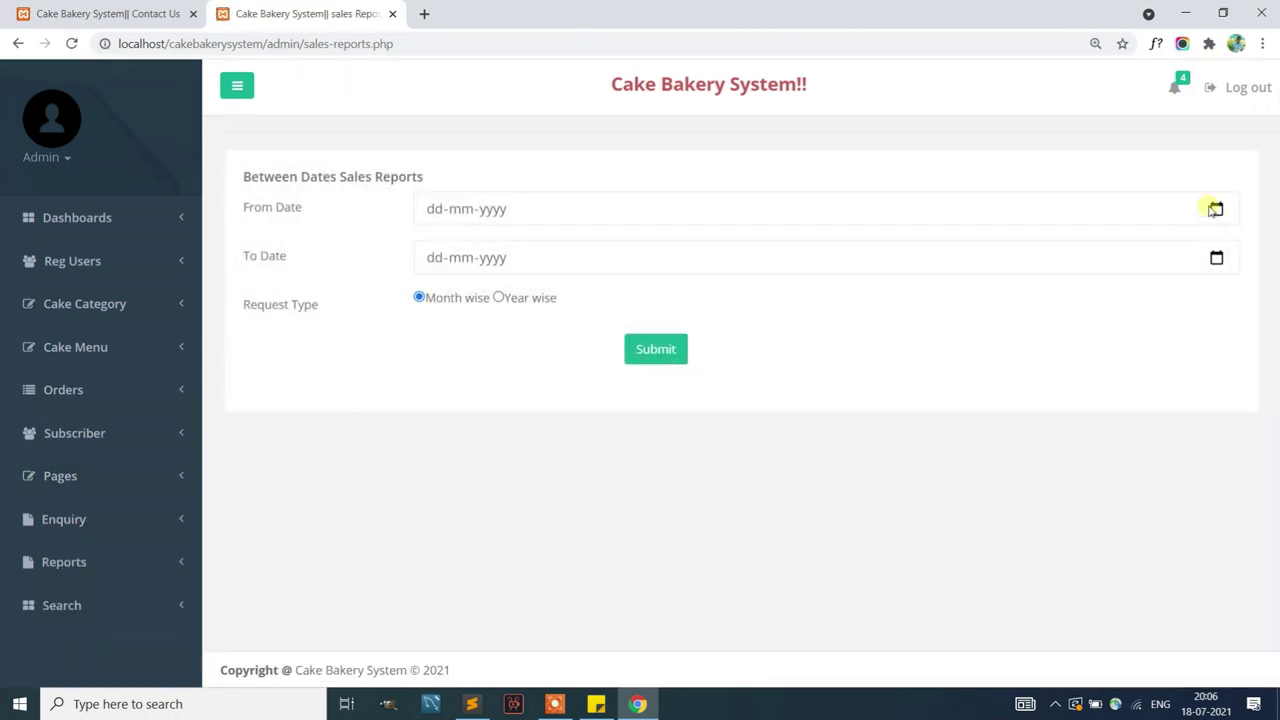
pyautogui.click(1214, 209)
pyautogui.click(515, 309)
pyautogui.click(1216, 259)
pyautogui.click(589, 404)
pyautogui.click(537, 302)
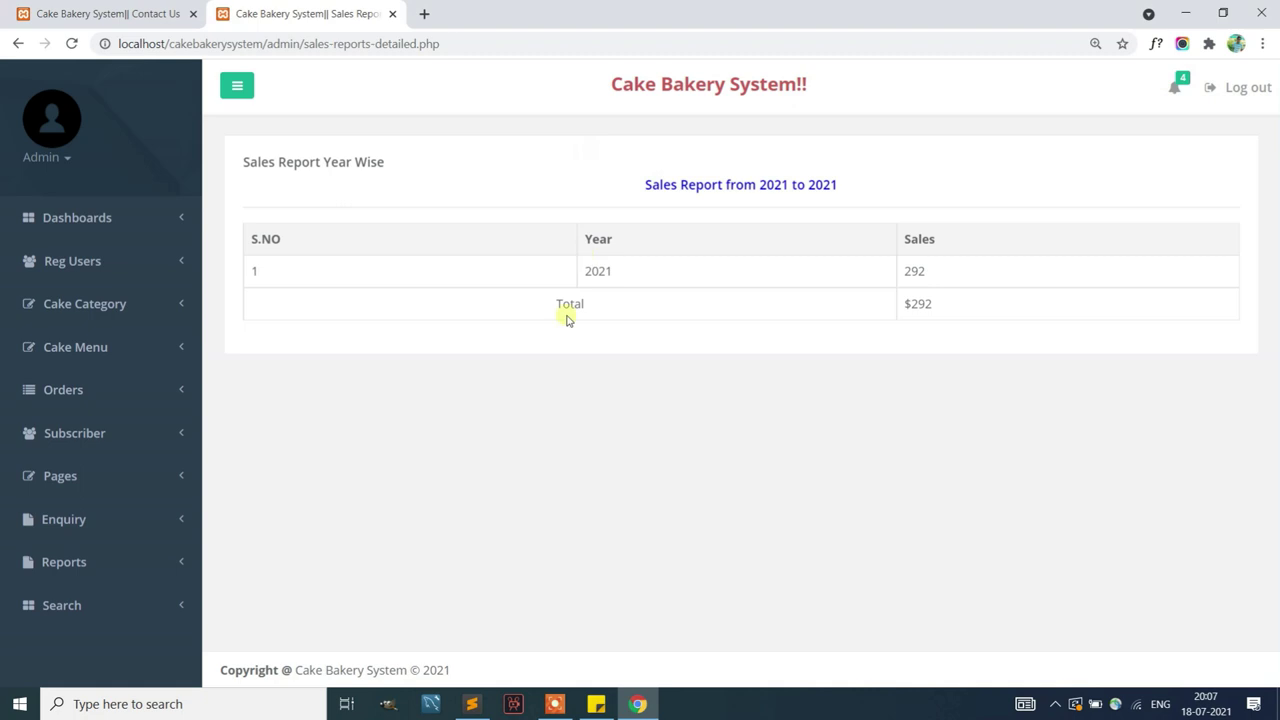
pyautogui.click(132, 597)
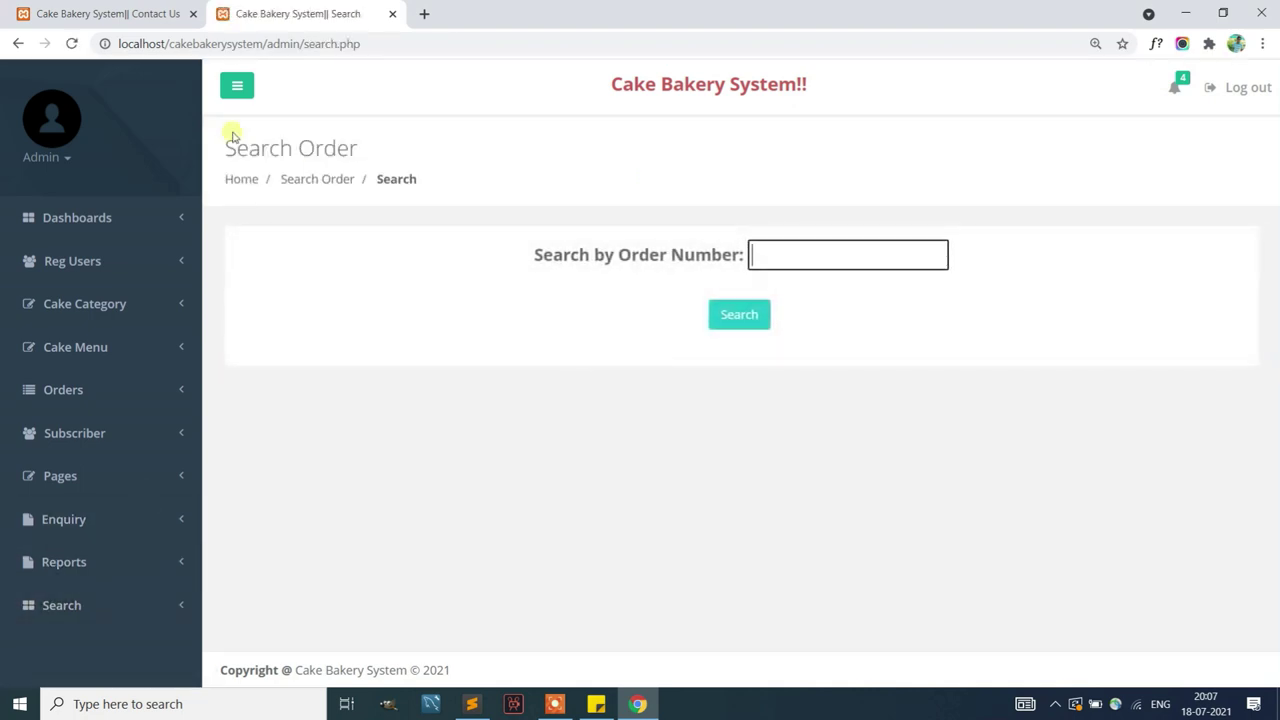
# Copy the second delivered order's number from the Cake Delivered list
pyautogui.click(66, 390)
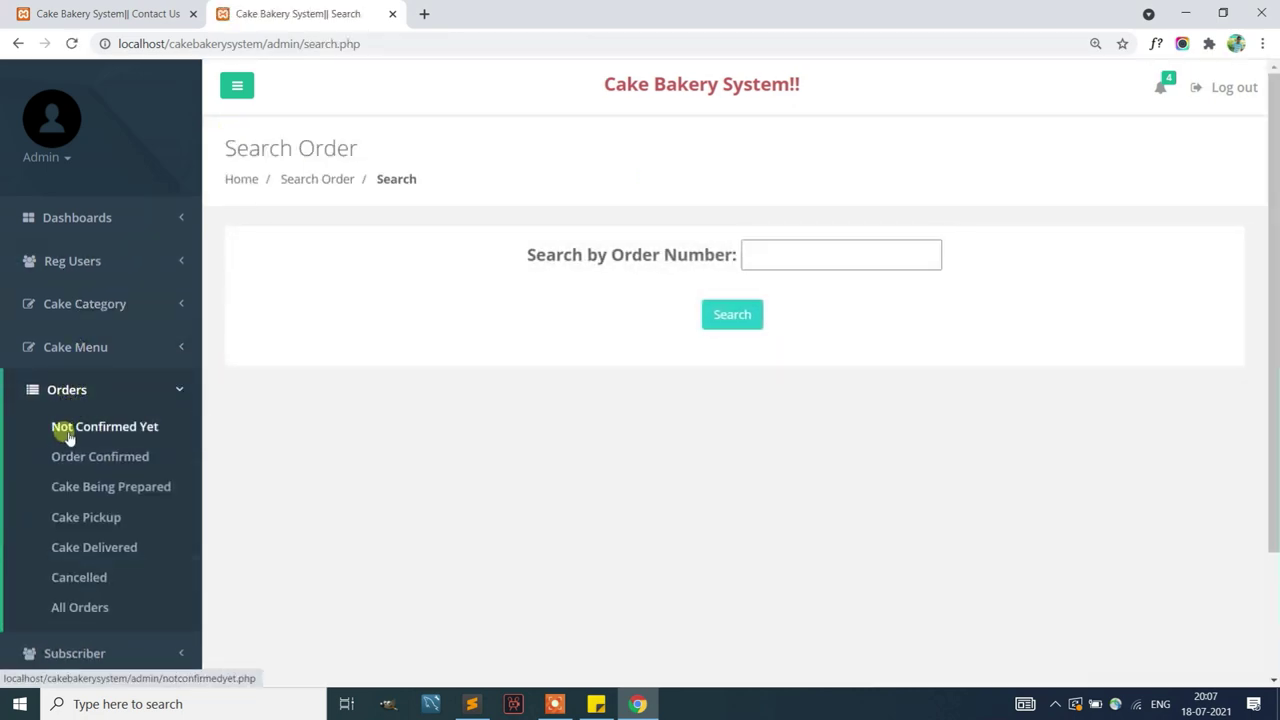
pyautogui.click(94, 548)
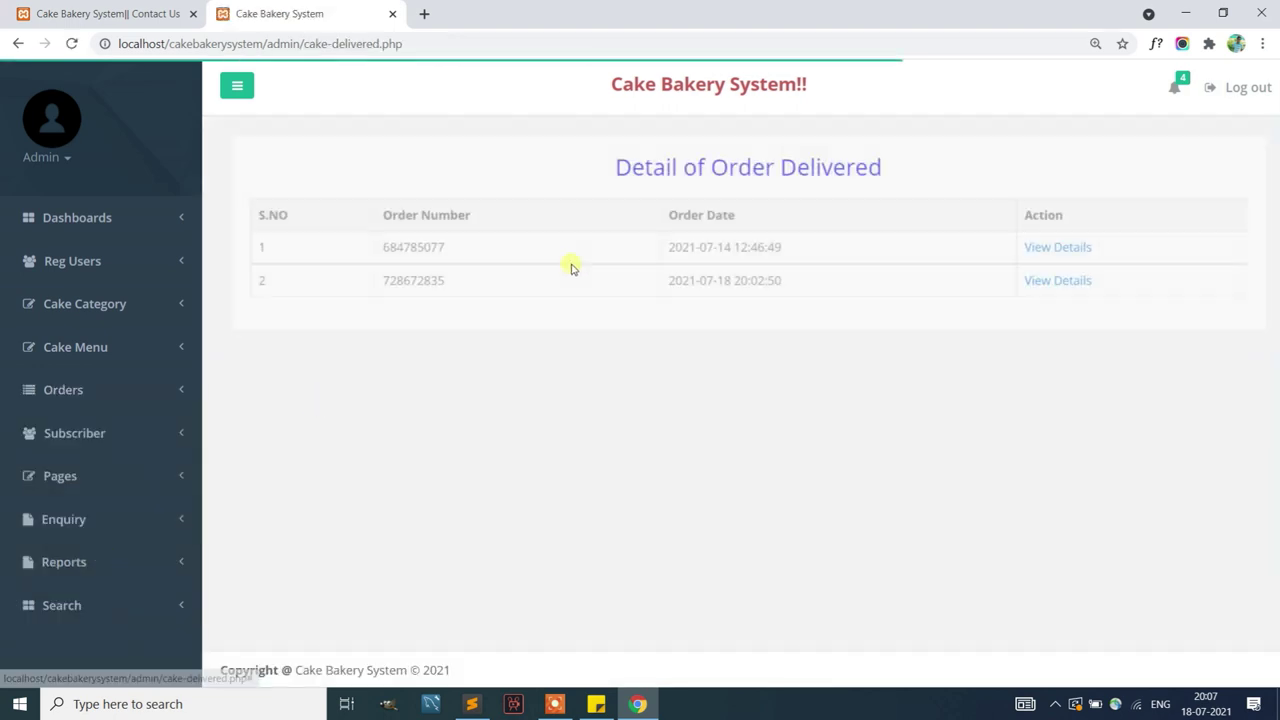
pyautogui.doubleClick(398, 281)
pyautogui.rightClick(398, 281)
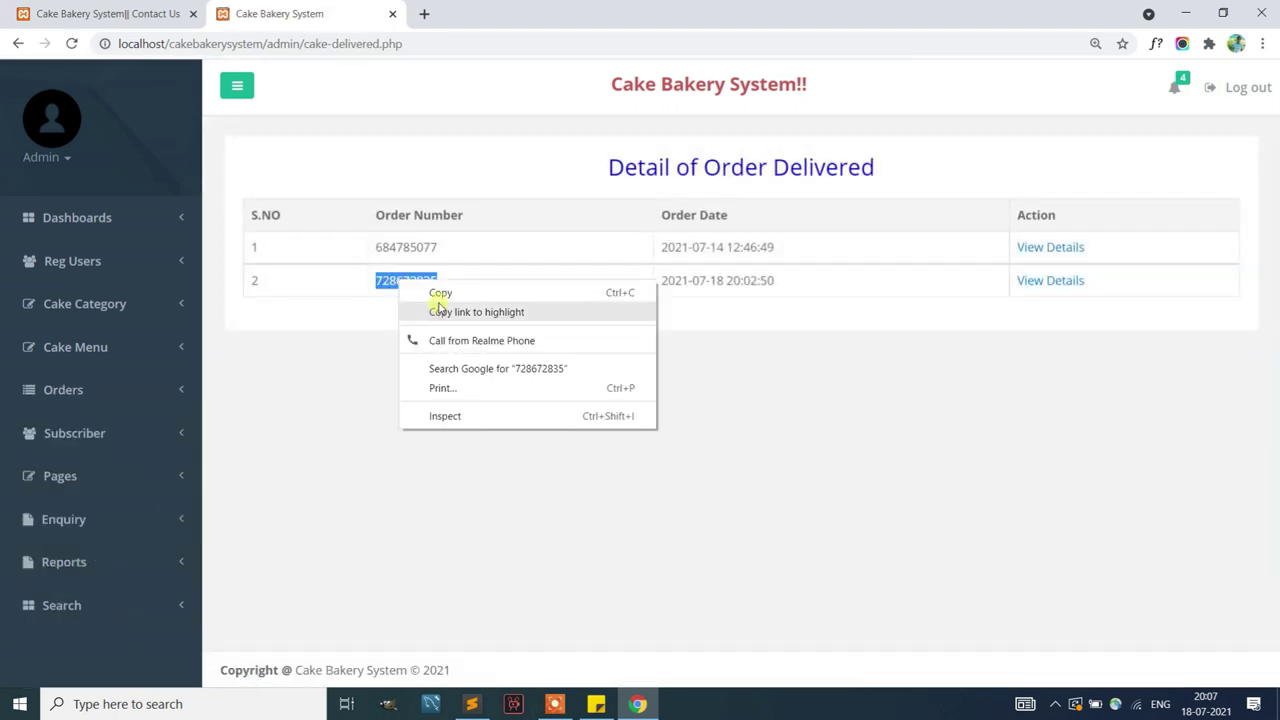
pyautogui.click(441, 290)
# Search for that order number, view the order's details, then return to the Dashboard
pyautogui.click(97, 607)
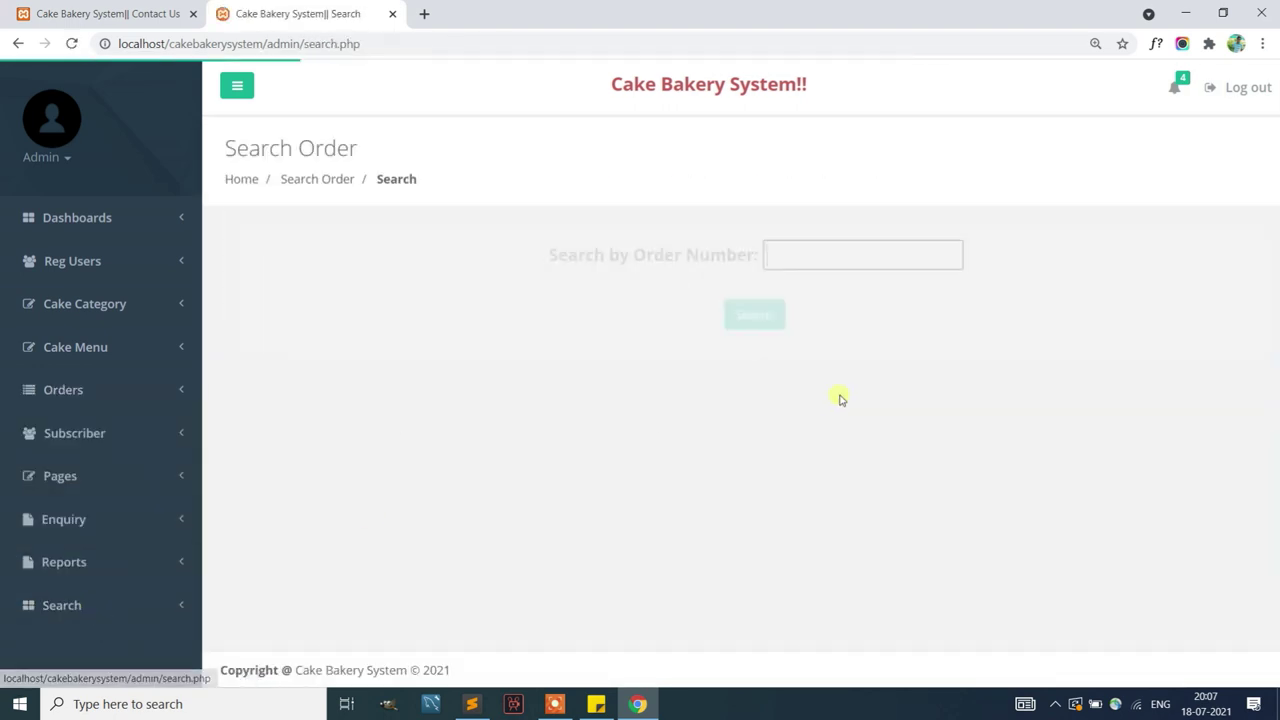
pyautogui.rightClick(779, 267)
pyautogui.click(823, 398)
pyautogui.click(719, 314)
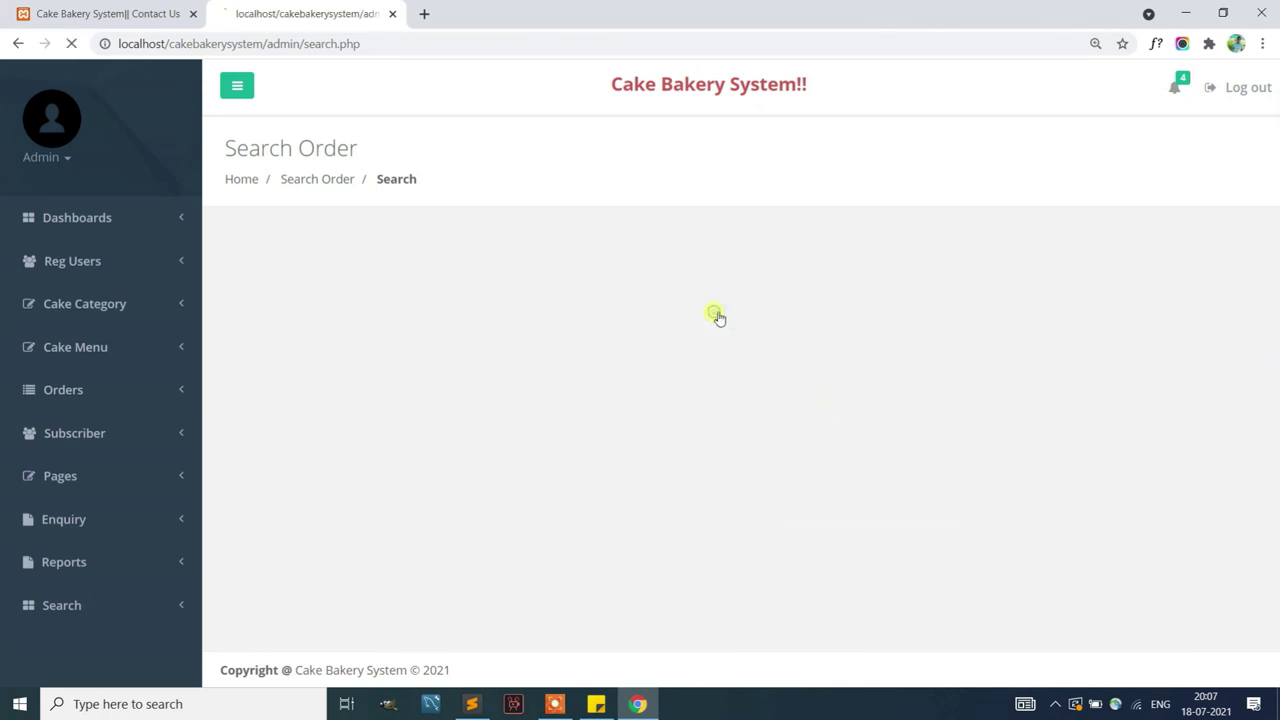
pyautogui.click(1048, 419)
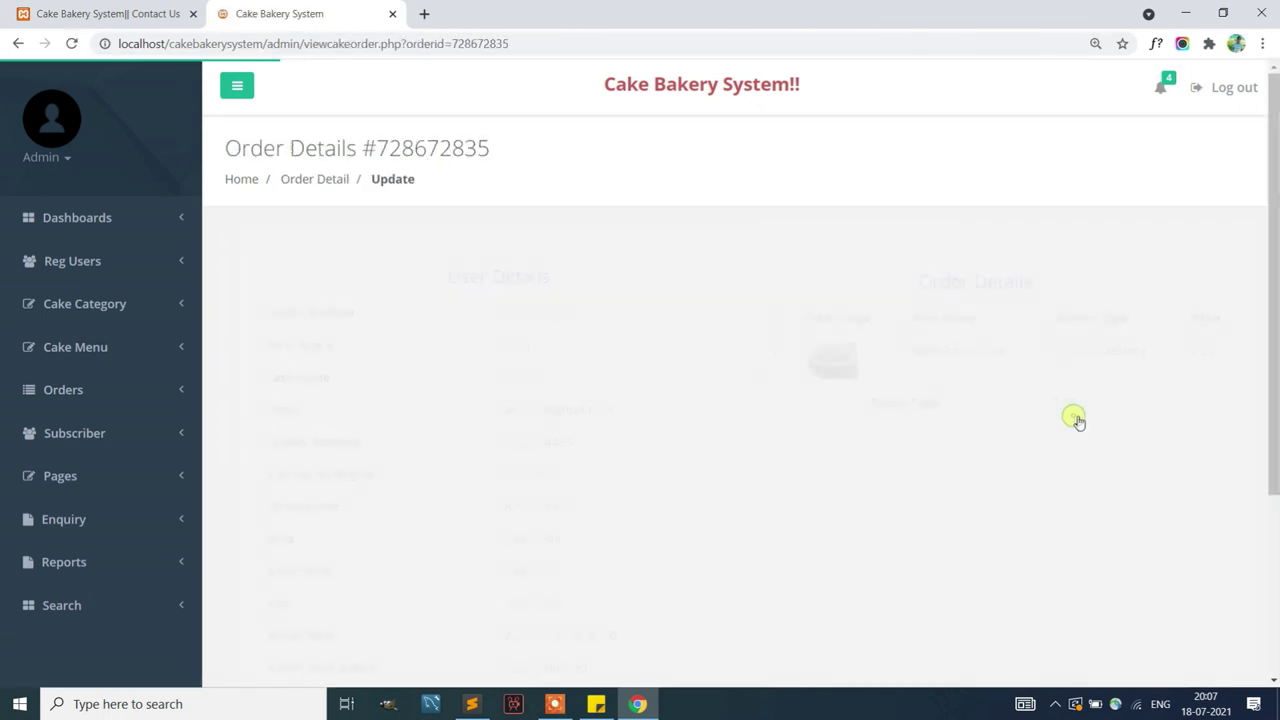
pyautogui.click(117, 228)
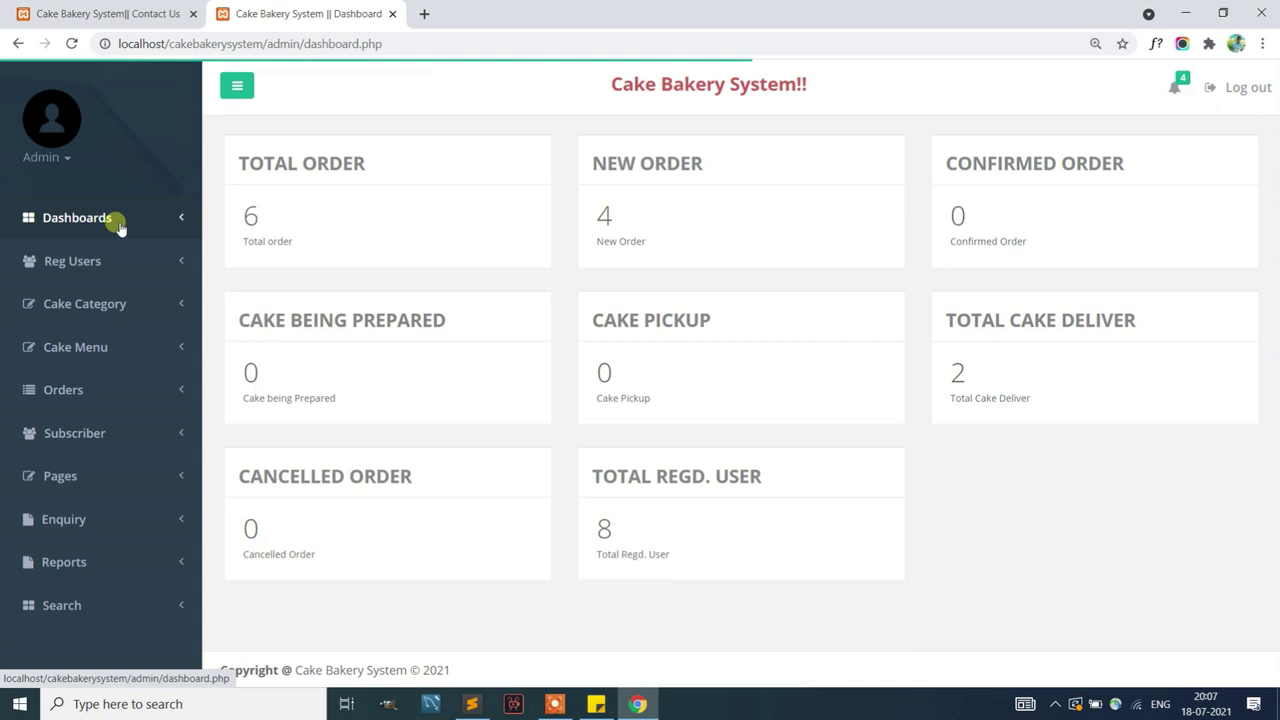
# Log out through Admin > Logout, go Back Home, and browse the bakery's public home page
pyautogui.click(46, 158)
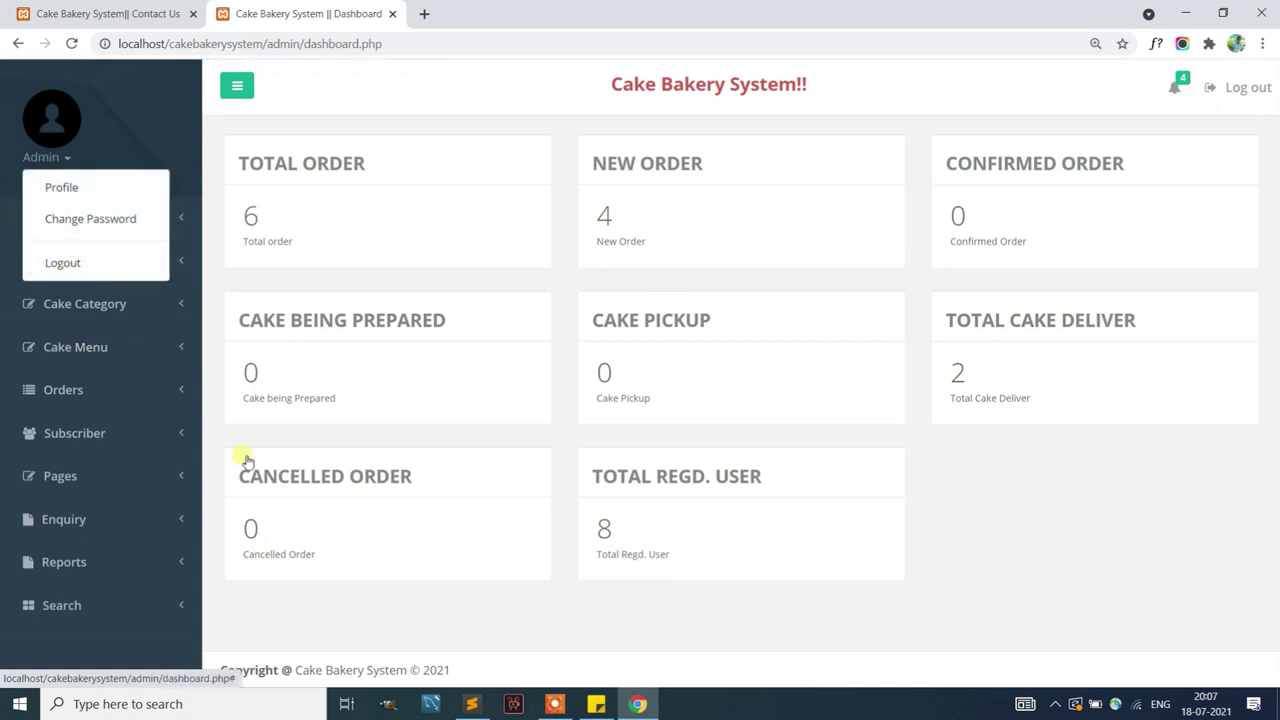
pyautogui.click(386, 443)
pyautogui.click(75, 163)
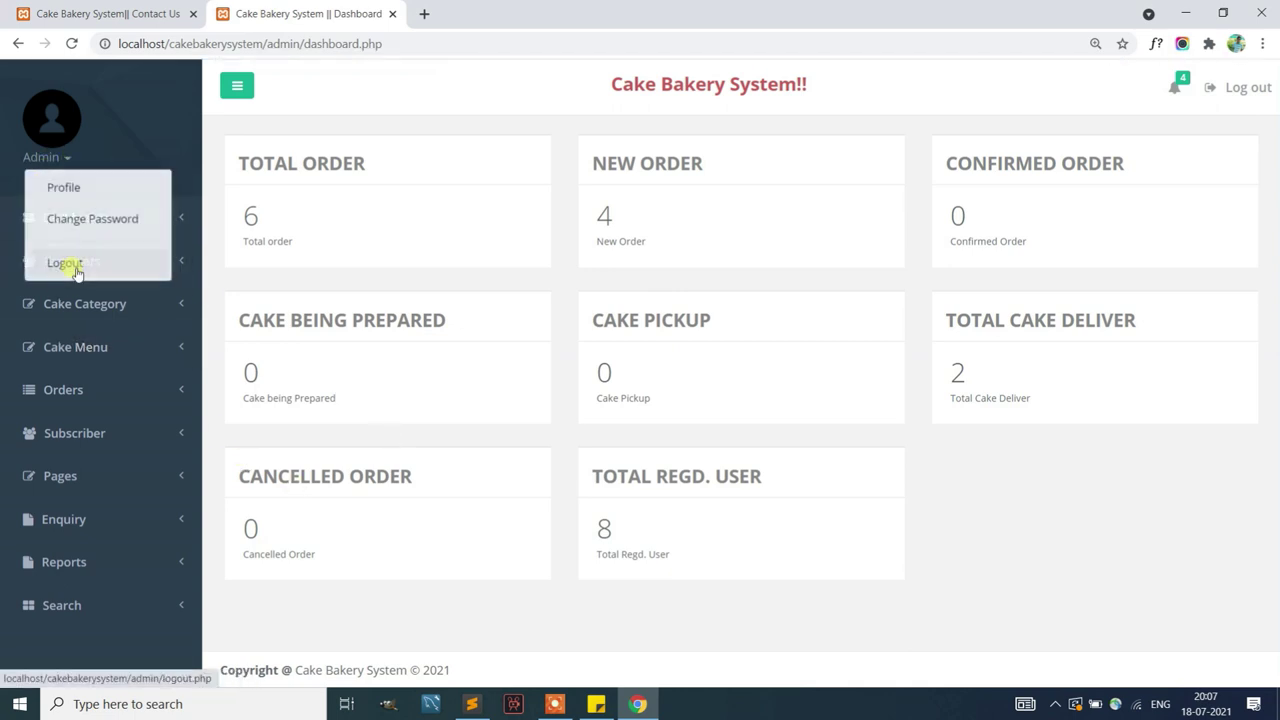
pyautogui.click(74, 266)
pyautogui.click(731, 390)
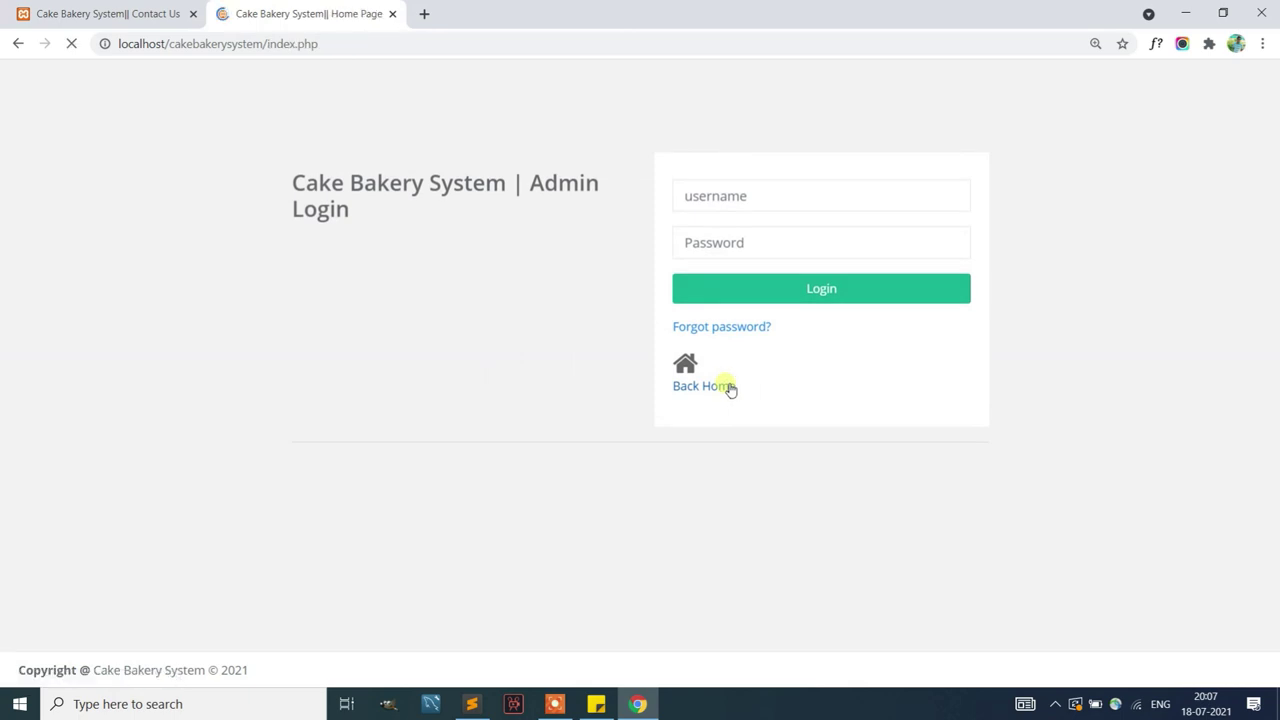
pyautogui.scroll(-1, 753, 363)
pyautogui.scroll(-7, 766, 357)
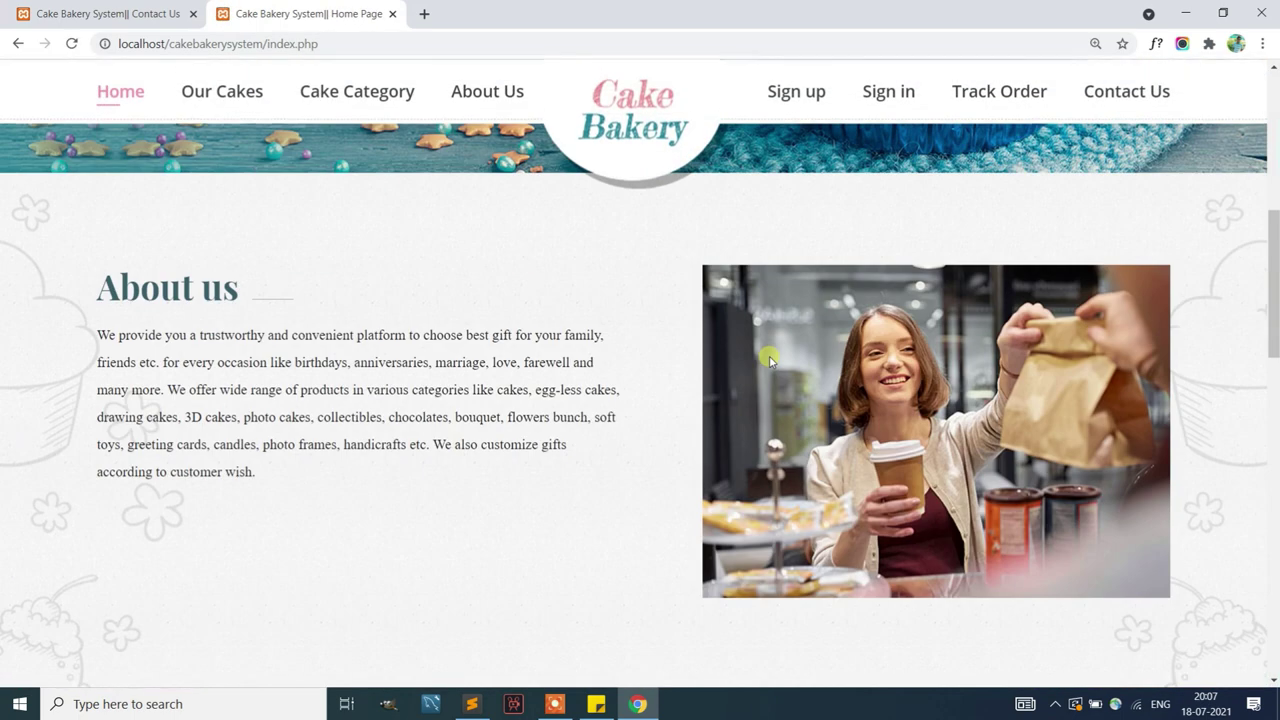
pyautogui.scroll(9, 770, 358)
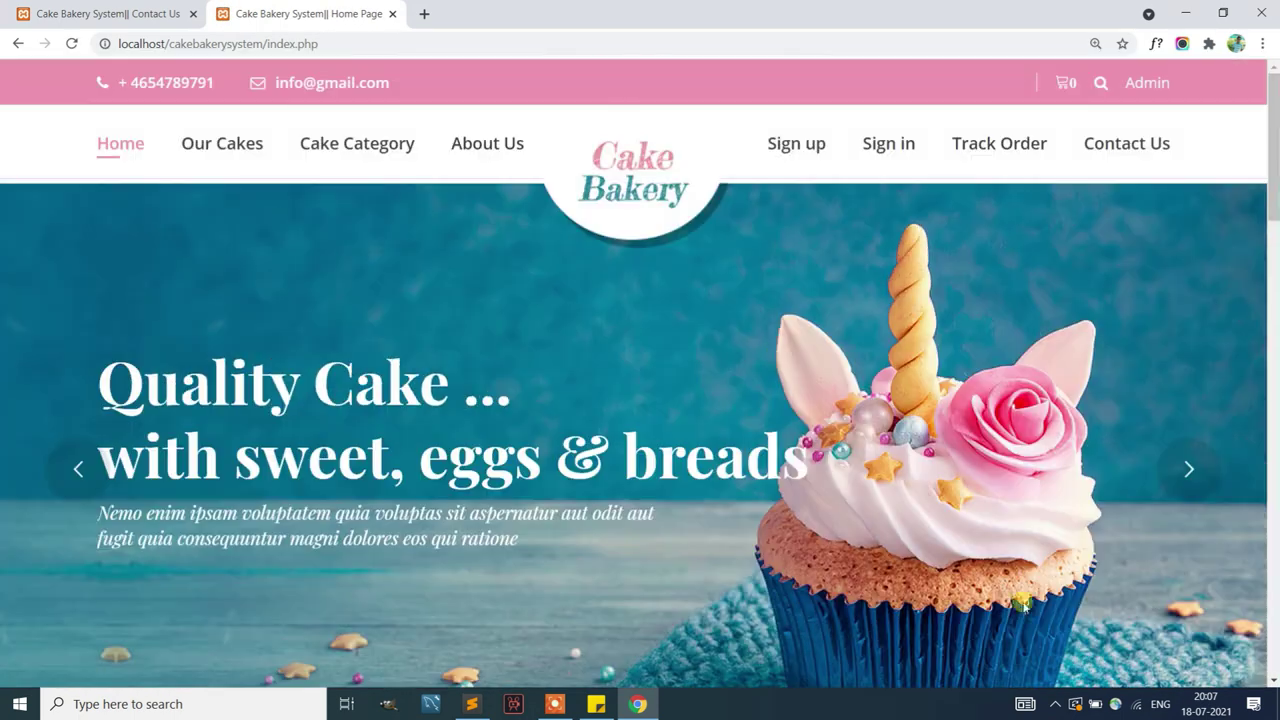
pyautogui.click(555, 706)
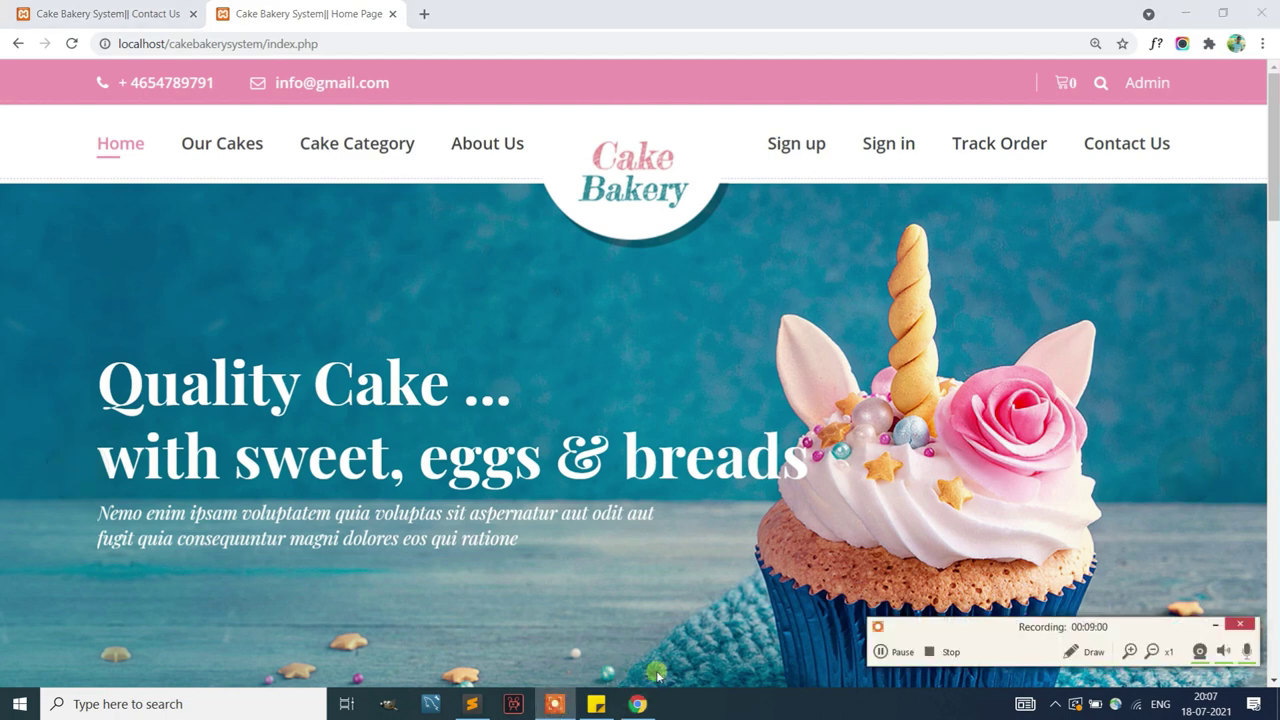
pyautogui.click(930, 653)
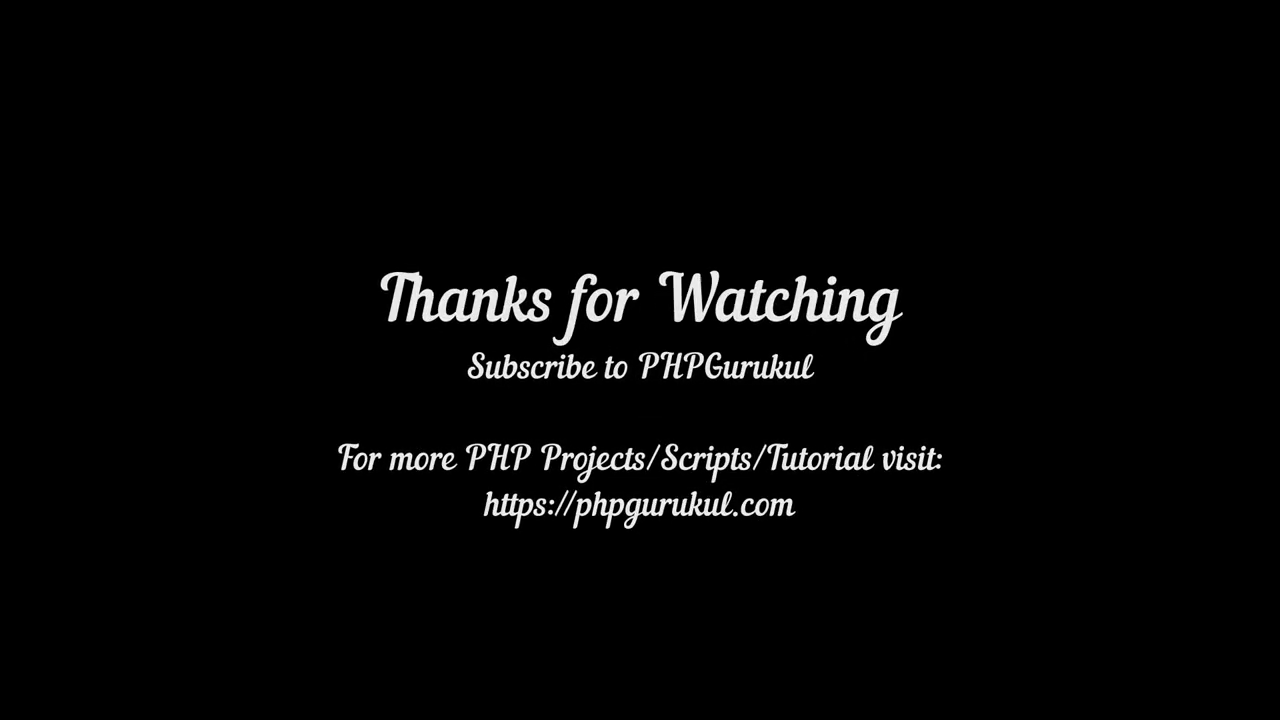